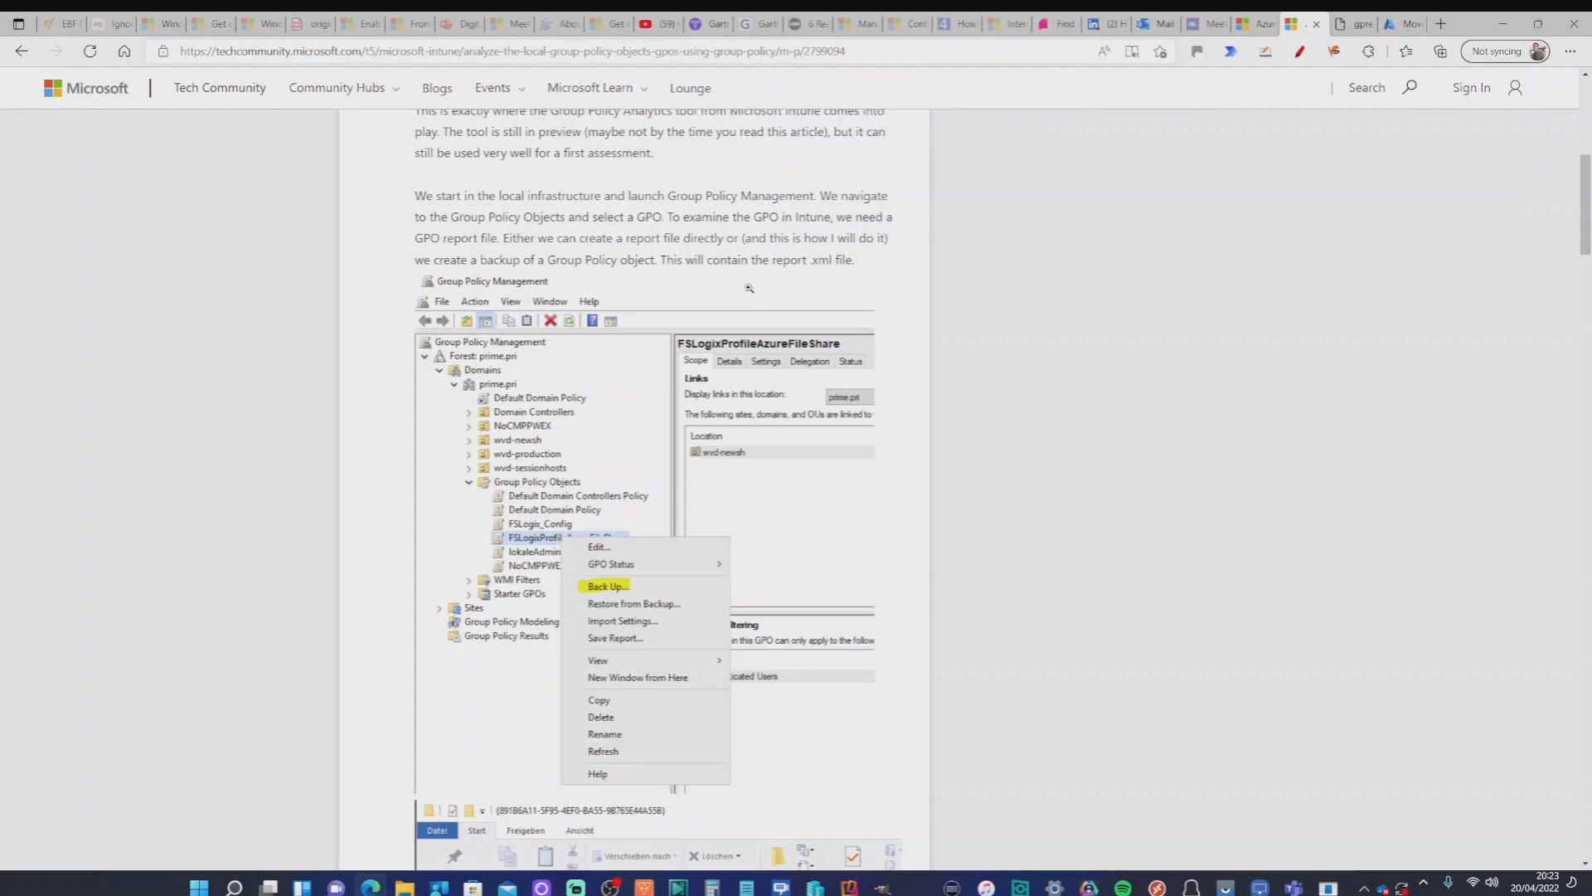
Read the article's instructions on launching Group Policy Management and backing up a GPO to obtain the gpreport.xml file.
left_click_drag(627, 196, 817, 197)
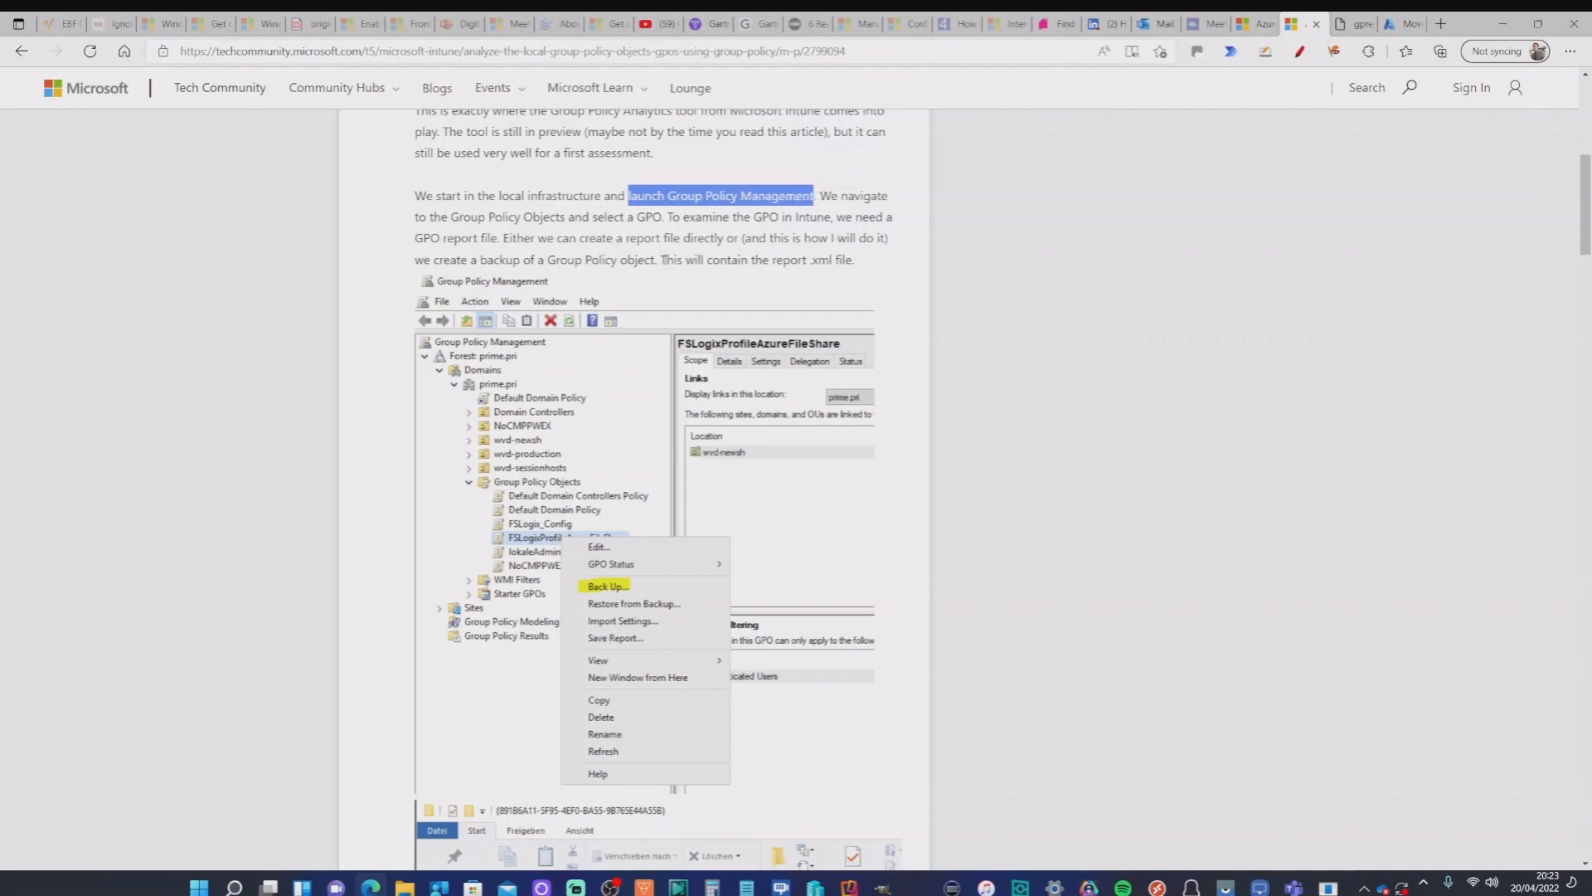
left_click(627, 238)
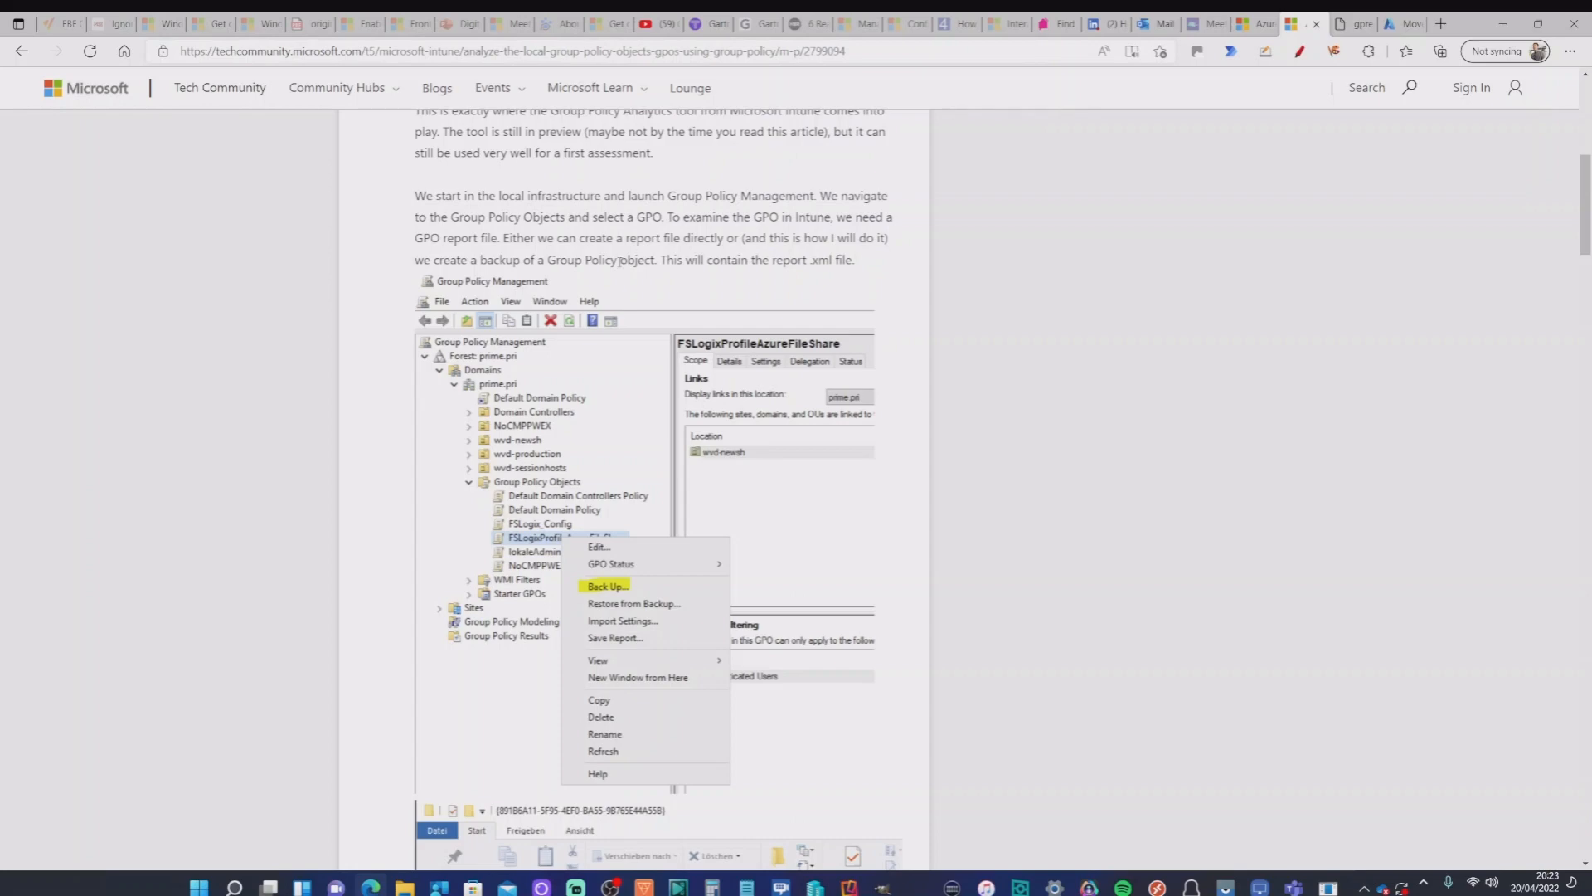
scroll(620, 261, "down", 7)
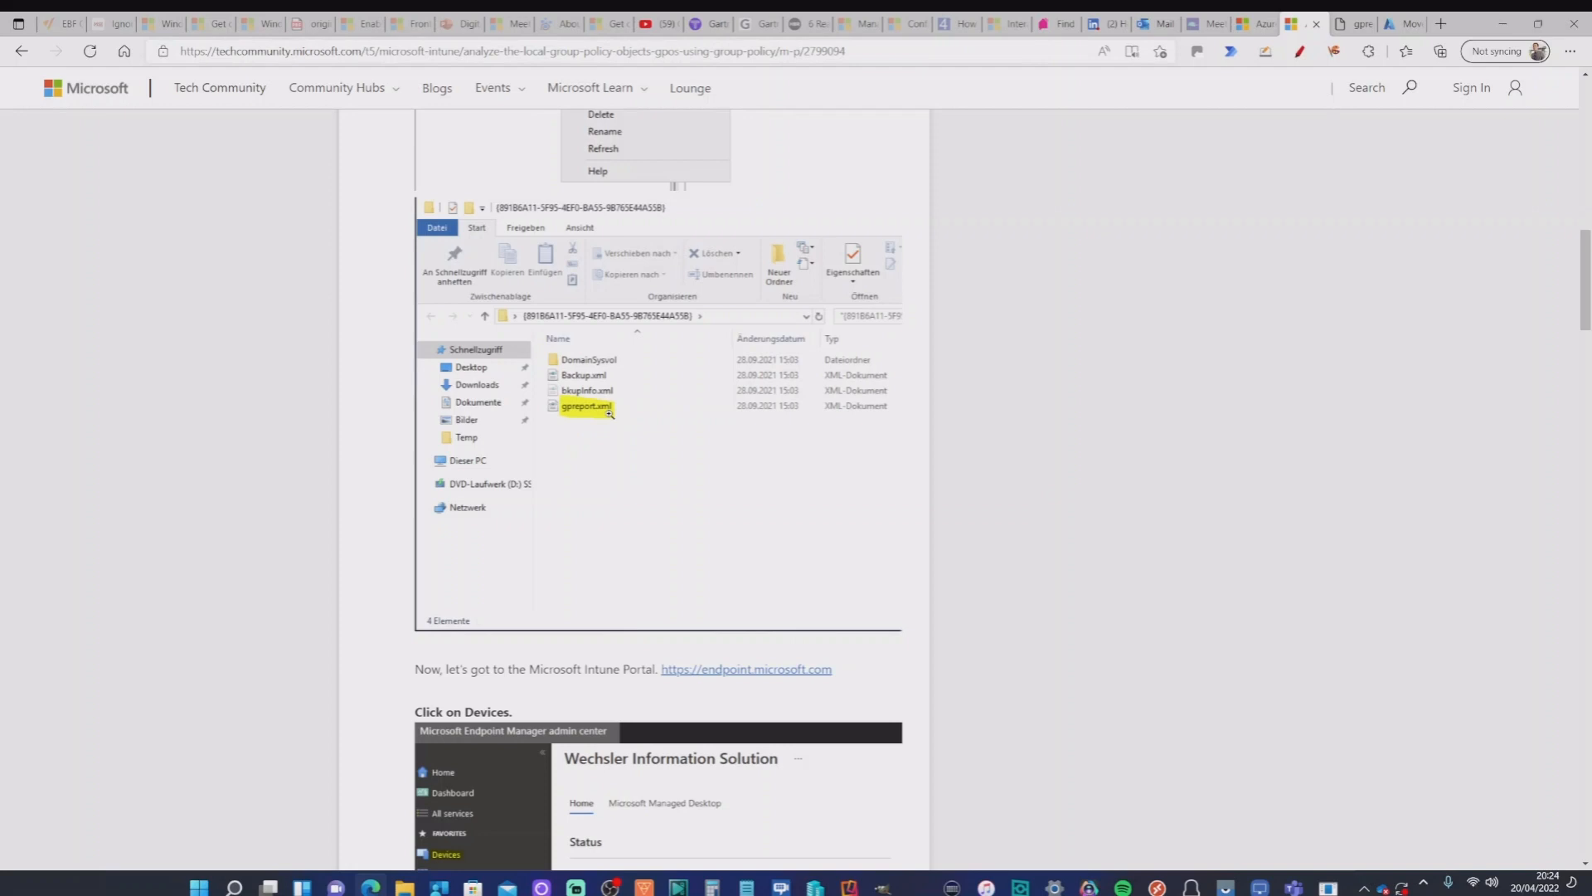
Switch to the Endpoint Manager admin center and open Group Policy analytics (preview) for devices.
left_click(1398, 27)
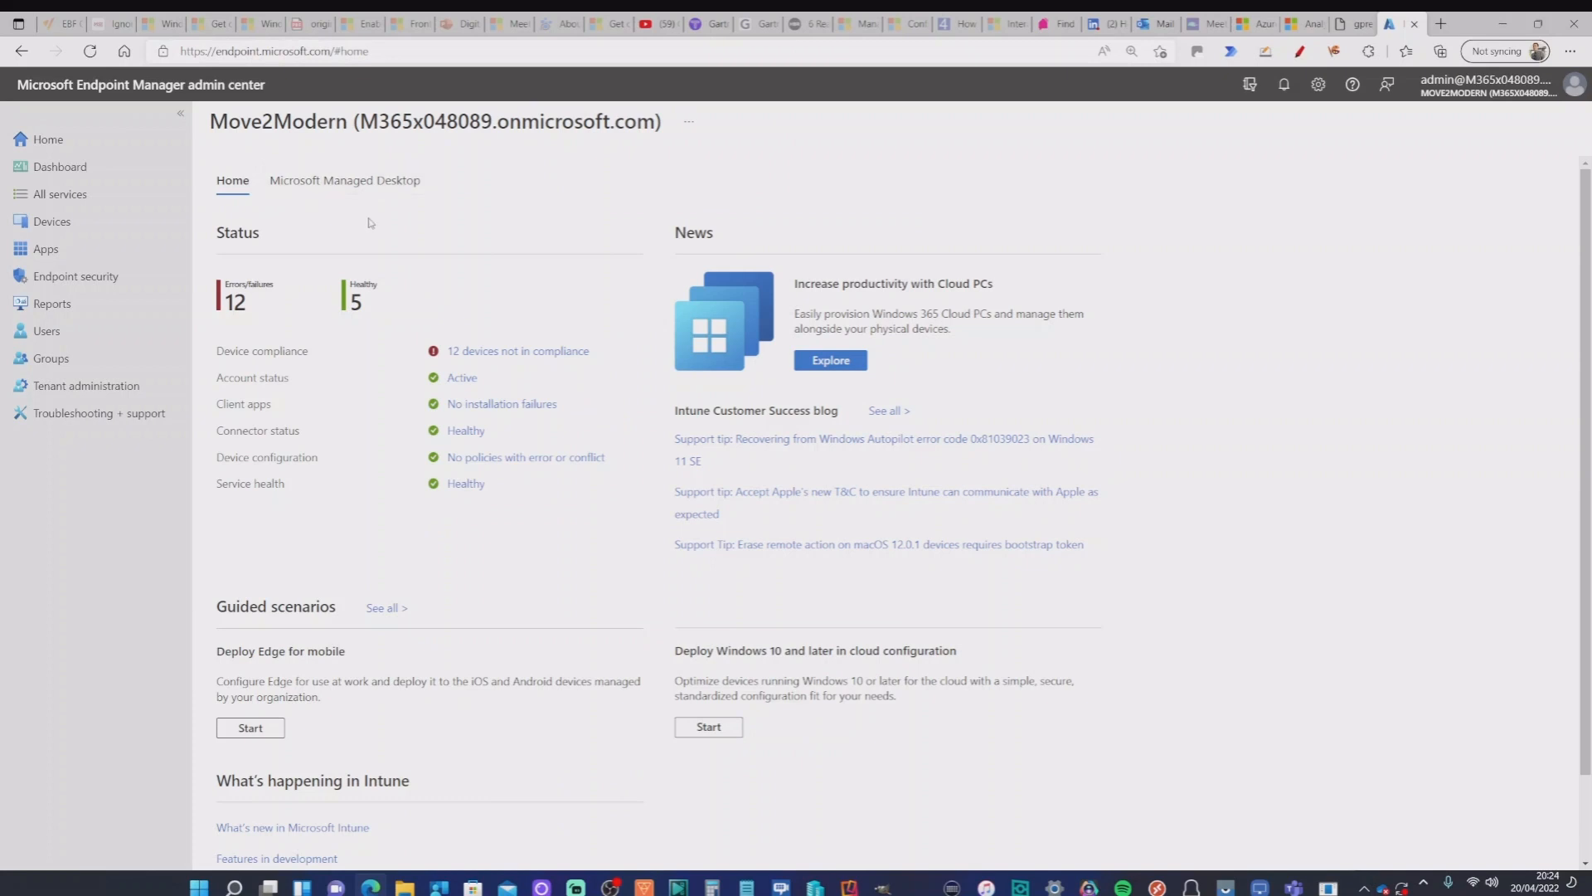
left_click(51, 229)
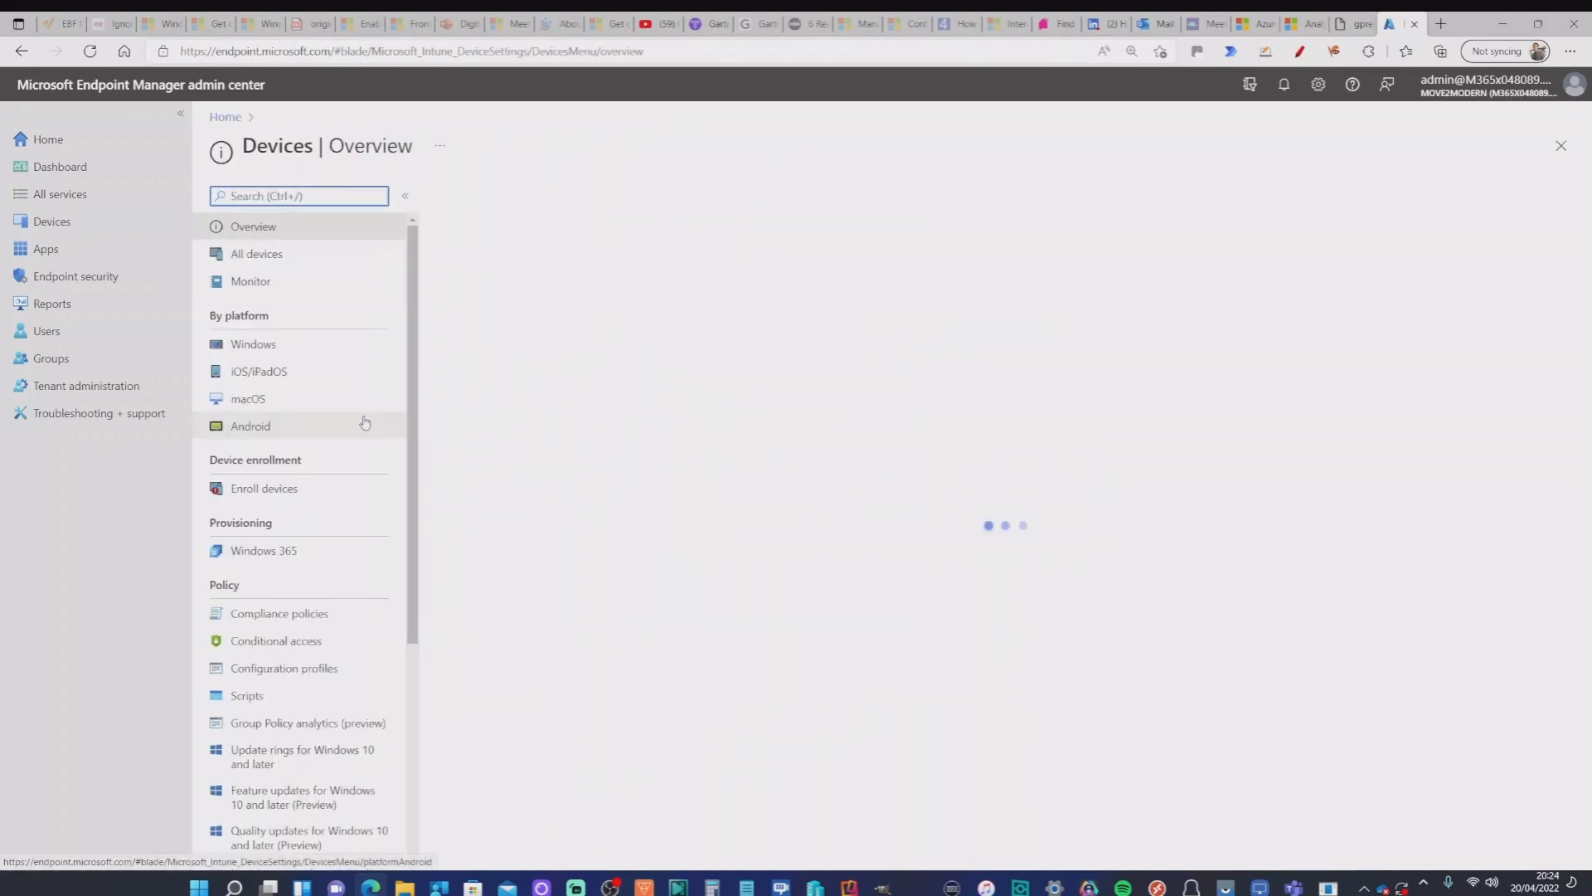
scroll(365, 423, "down", 4)
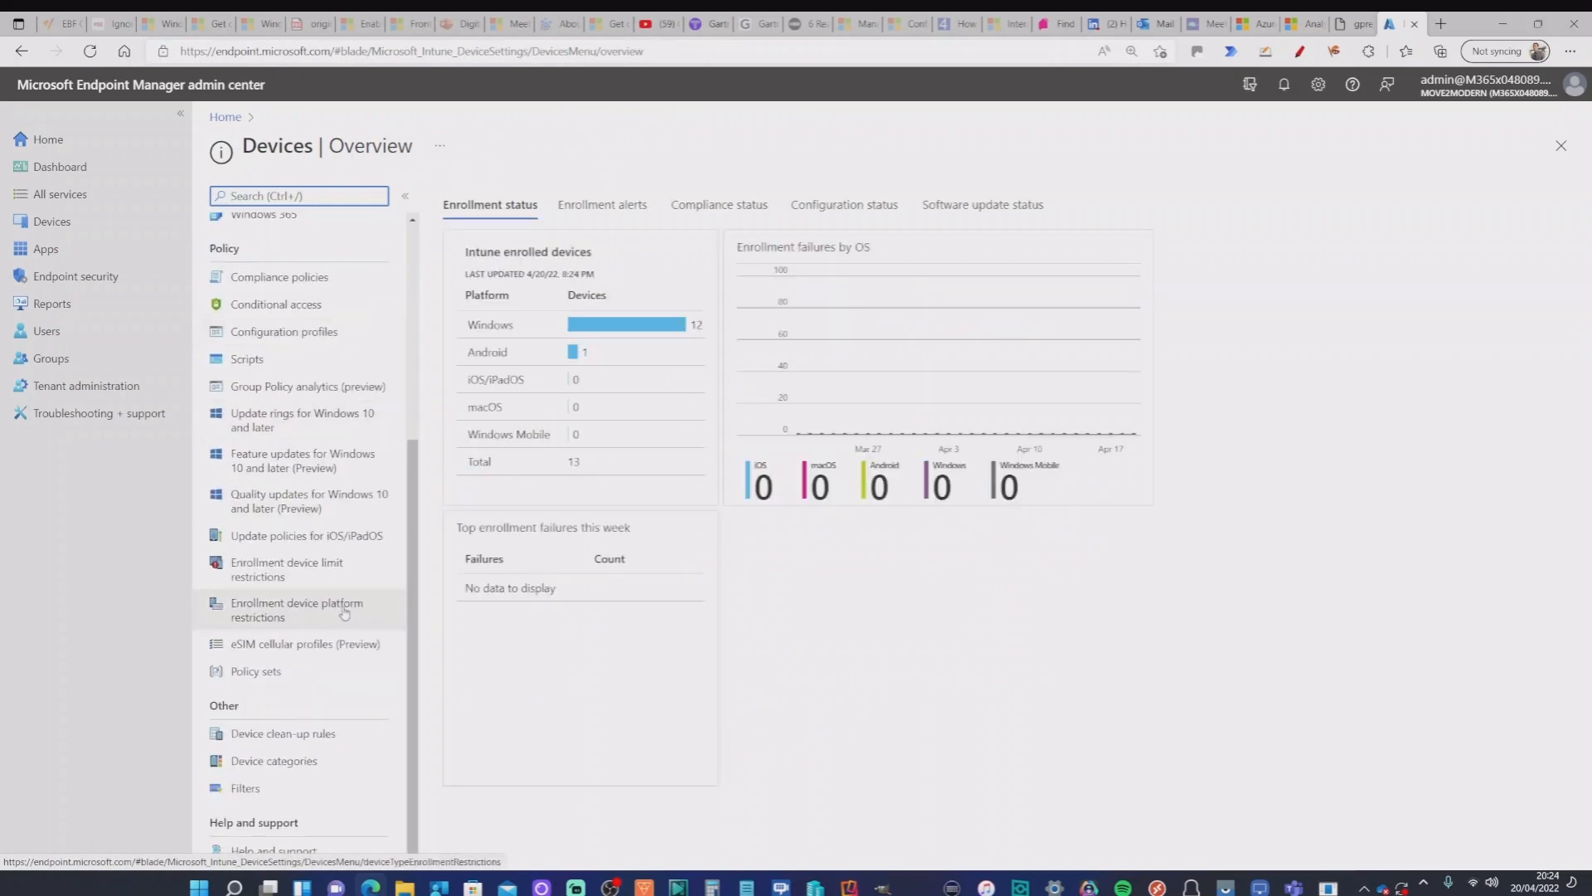
left_click(300, 389)
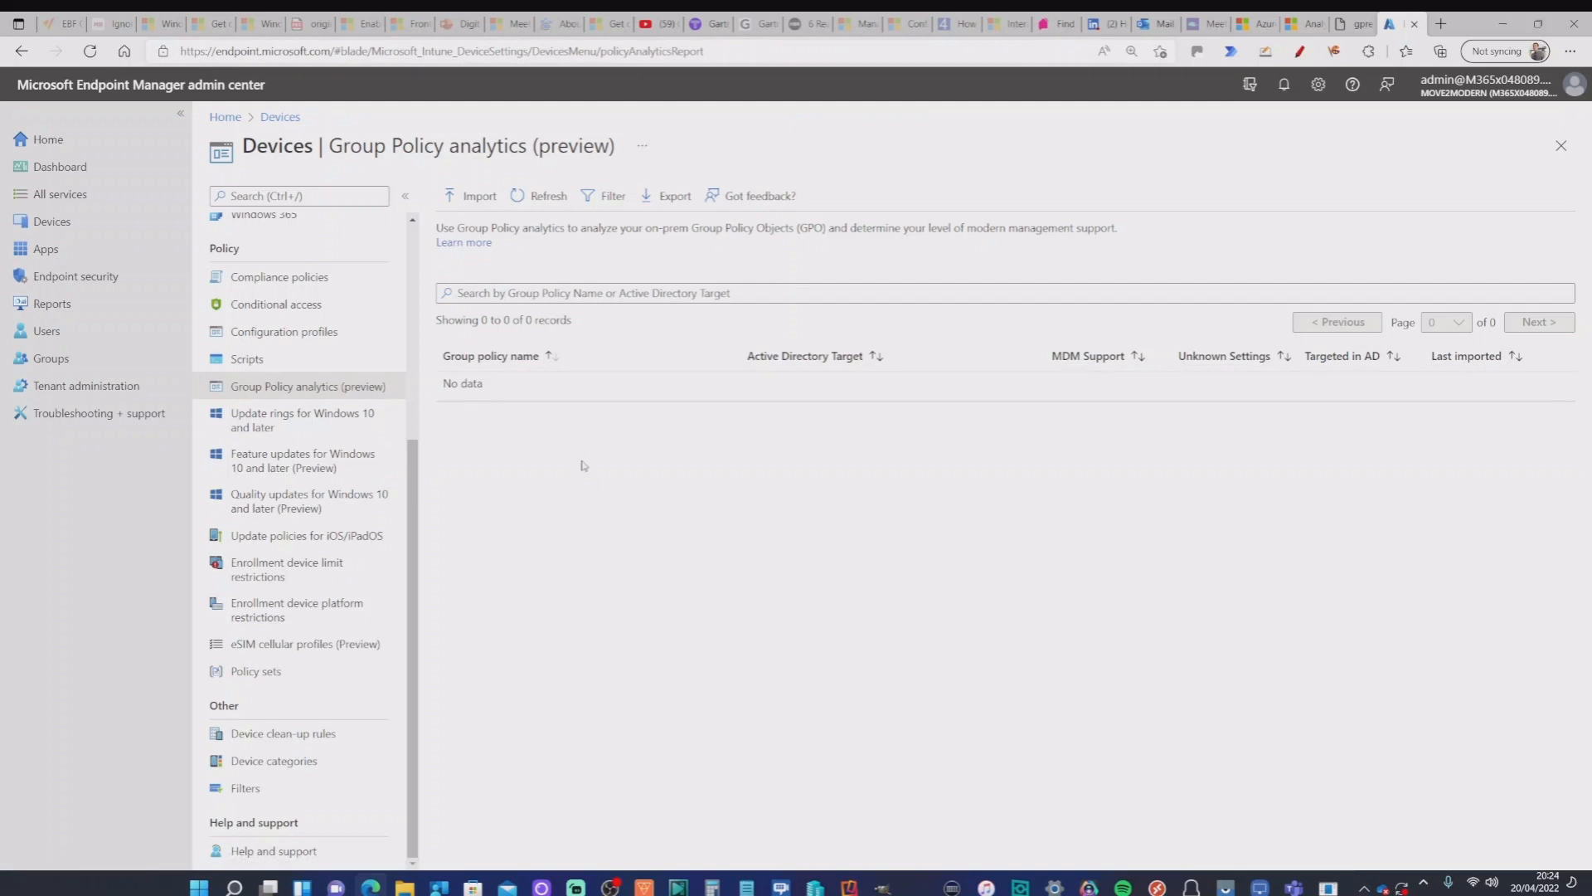
Import gpreport.xml from the gpo backup folder on the Desktop into Group Policy analytics and close the import pane.
left_click(475, 199)
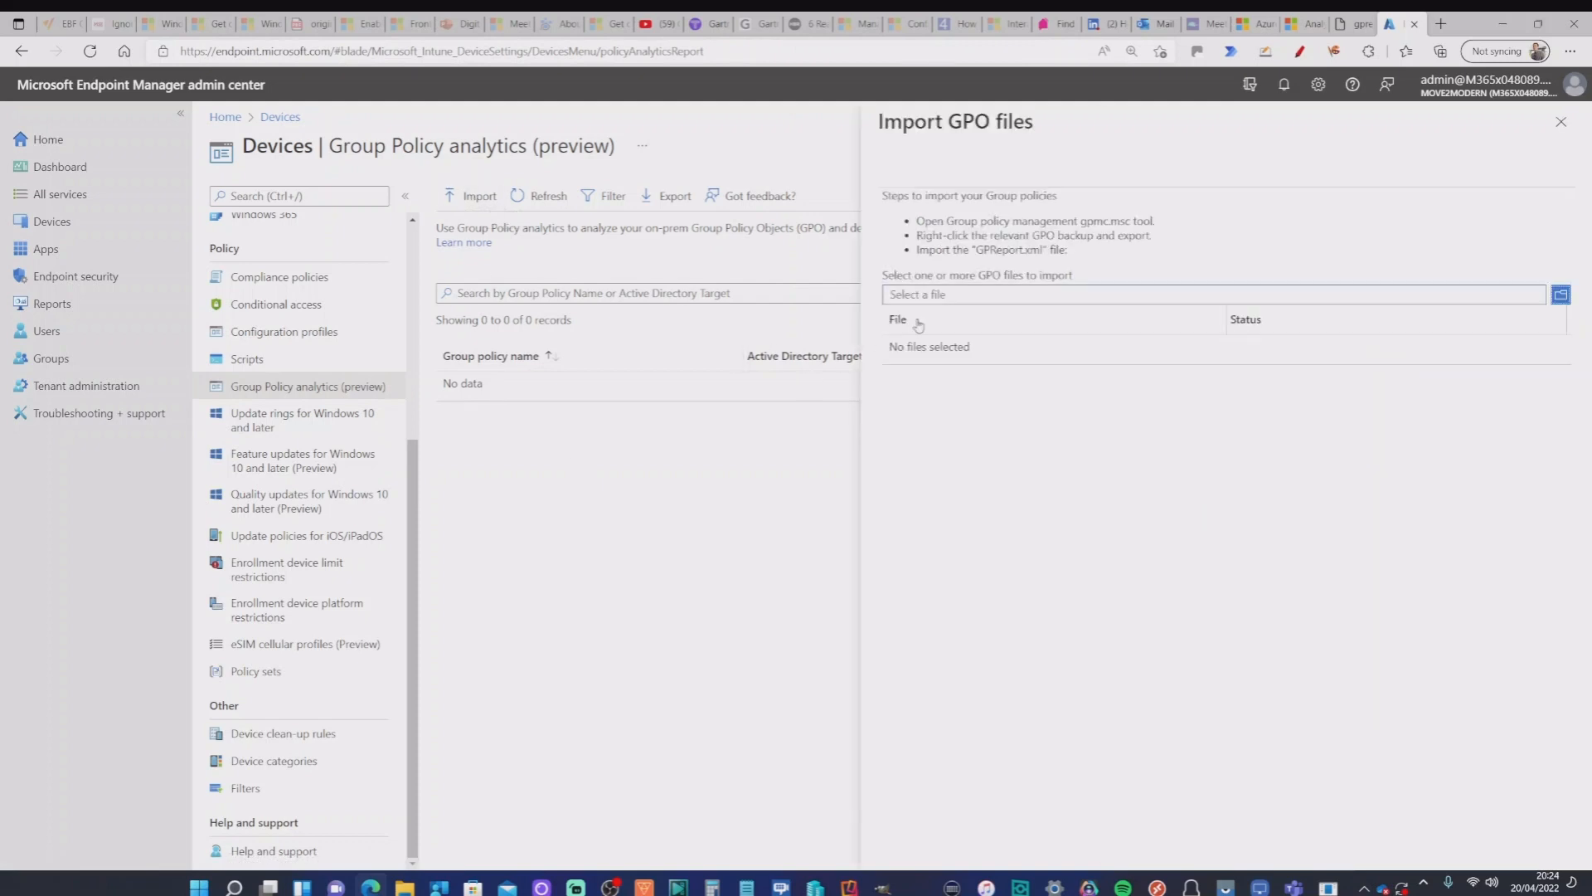
left_click(952, 296)
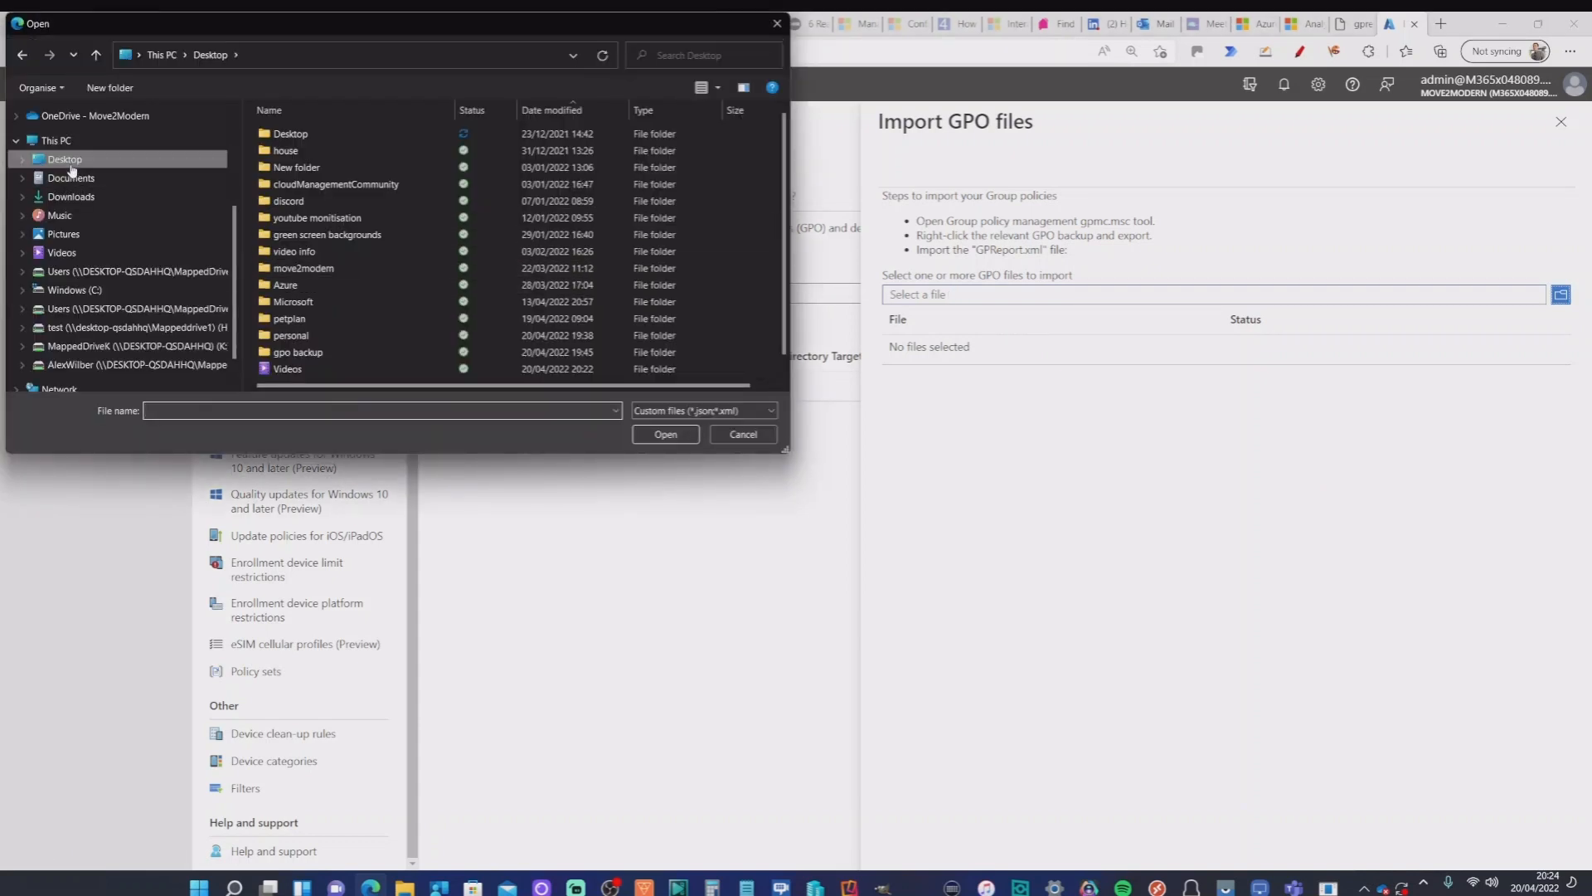
double_click(304, 352)
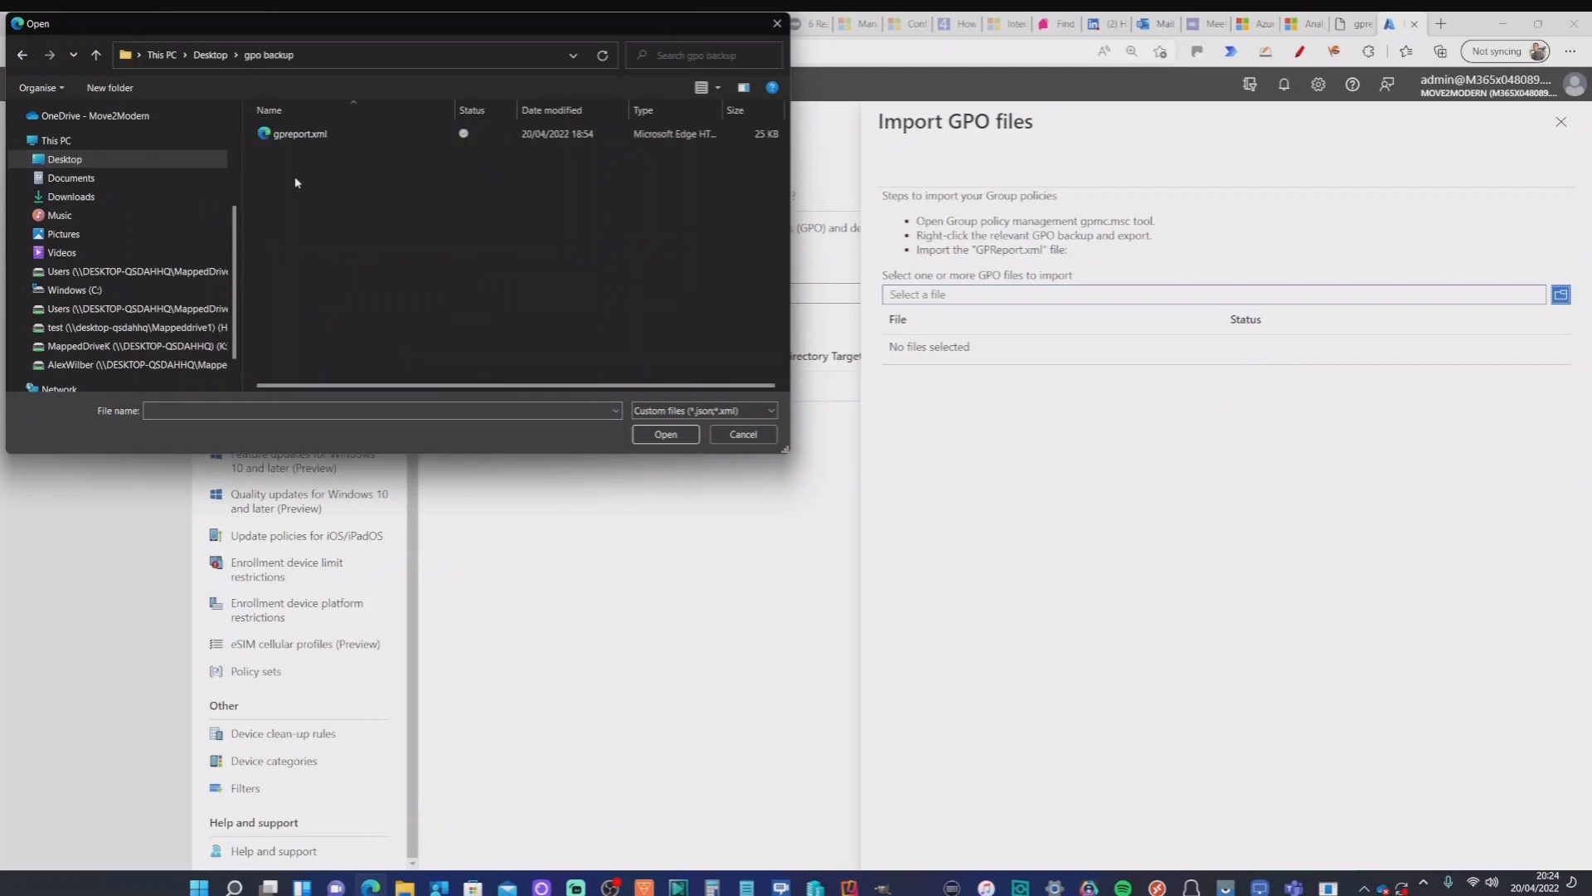
double_click(300, 135)
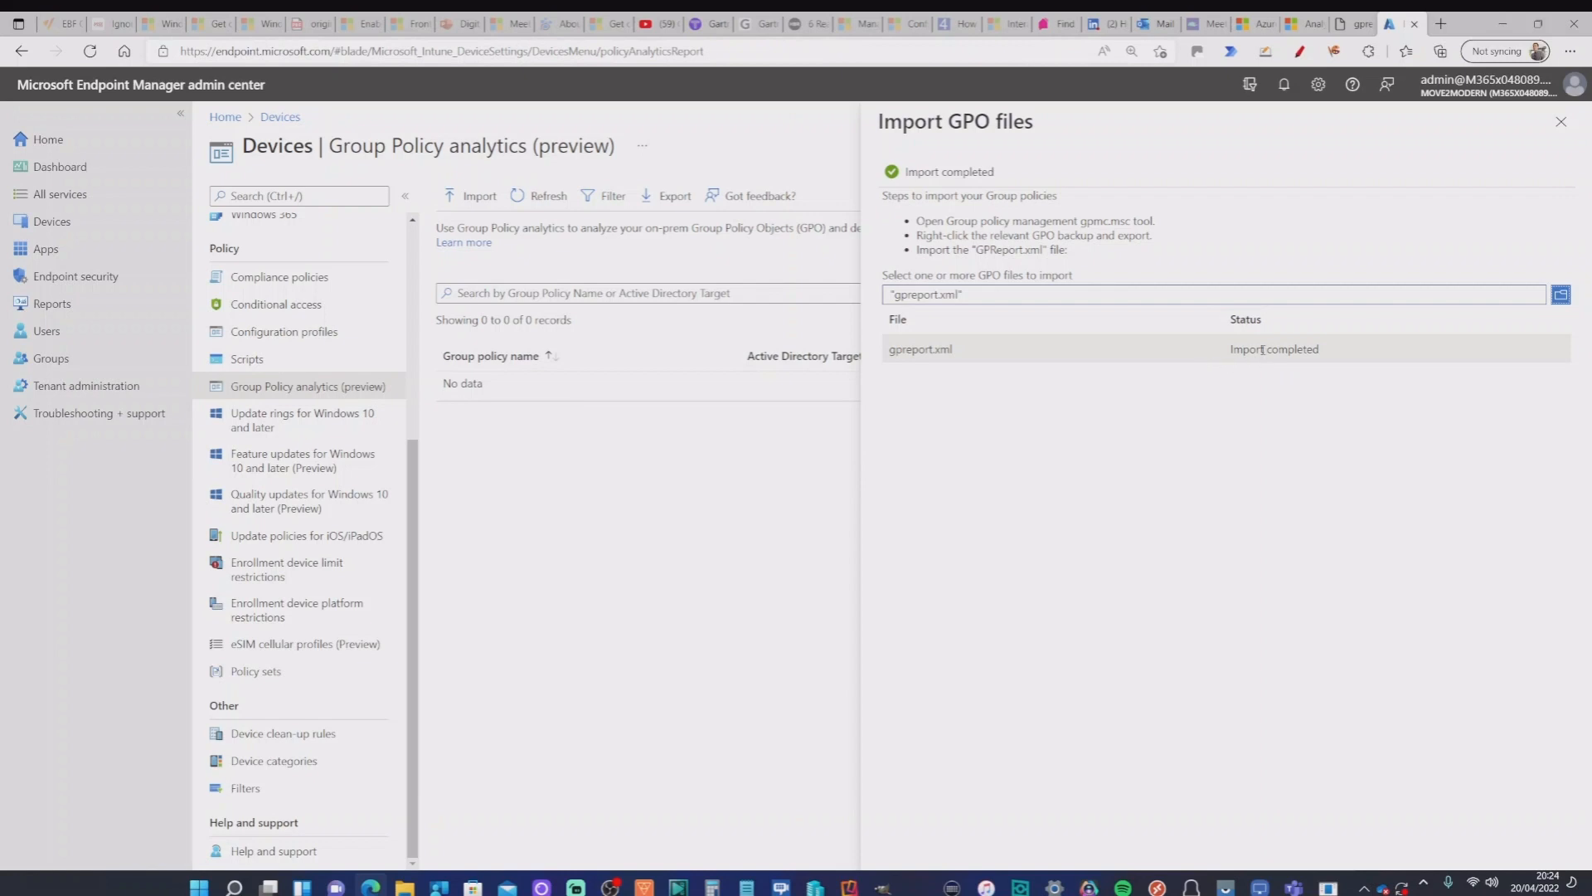
left_click(1561, 123)
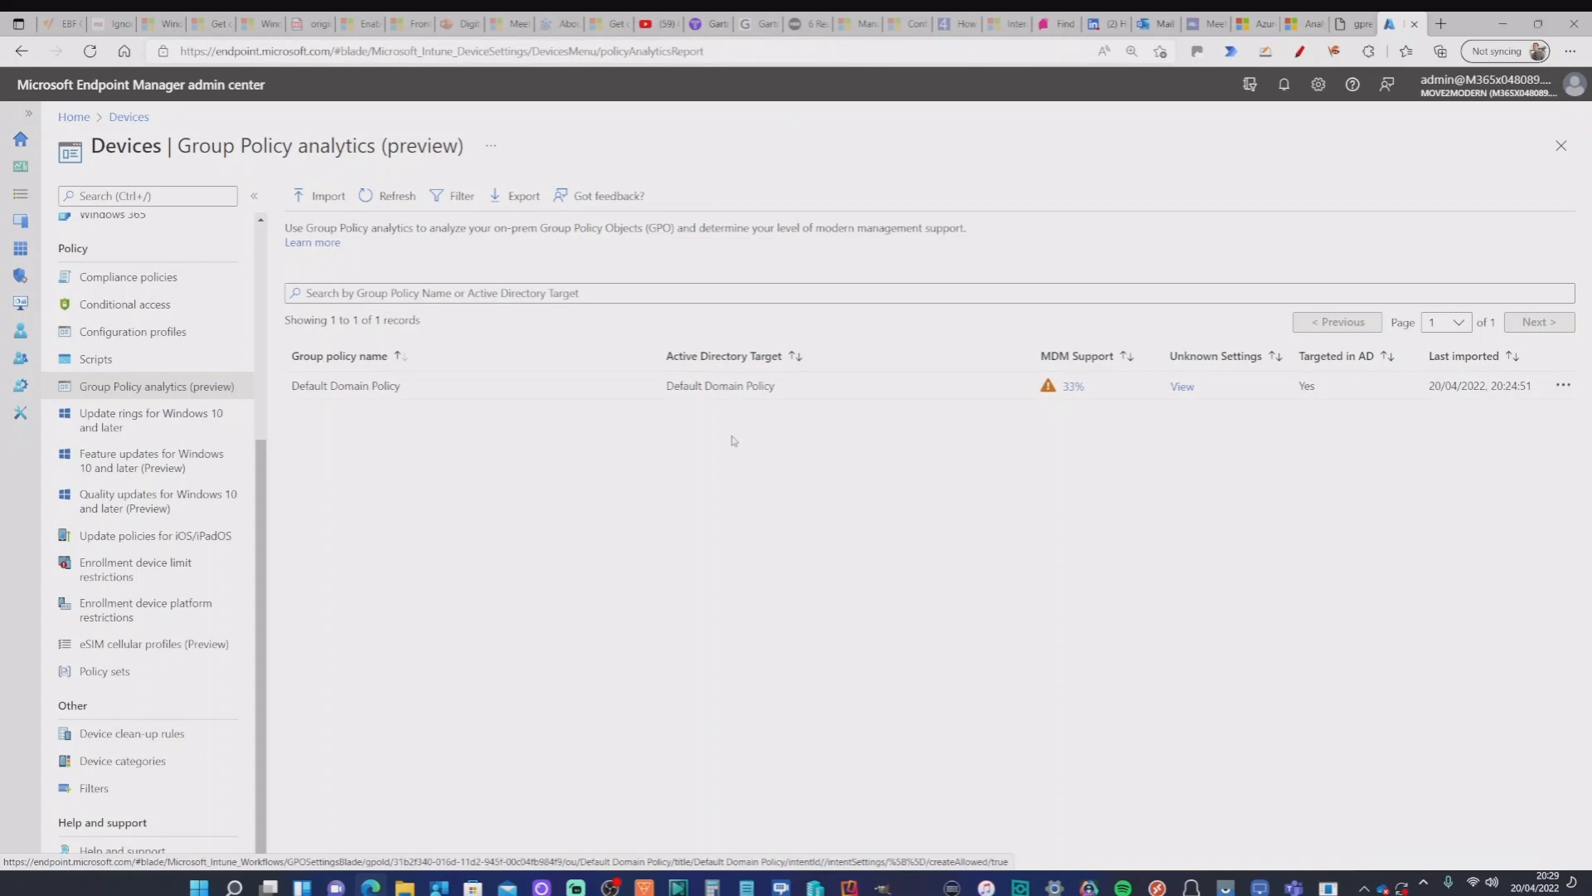
Examine the password, account lockout and Kerberos settings in the gpreport.xml file opened in the browser.
left_click(1352, 24)
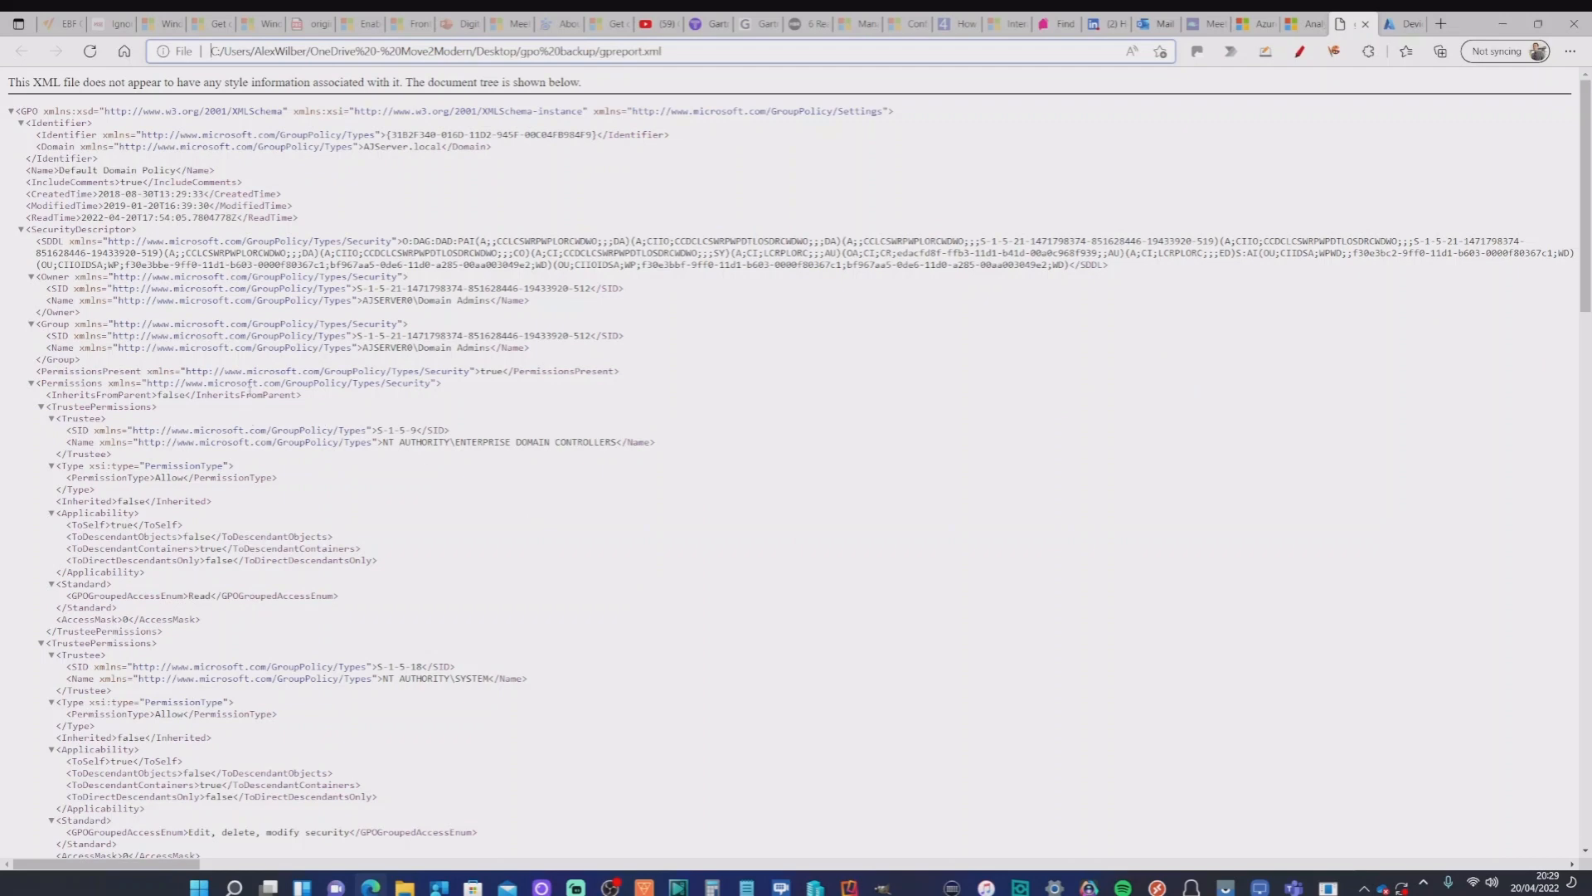
scroll(250, 394, "down", 6)
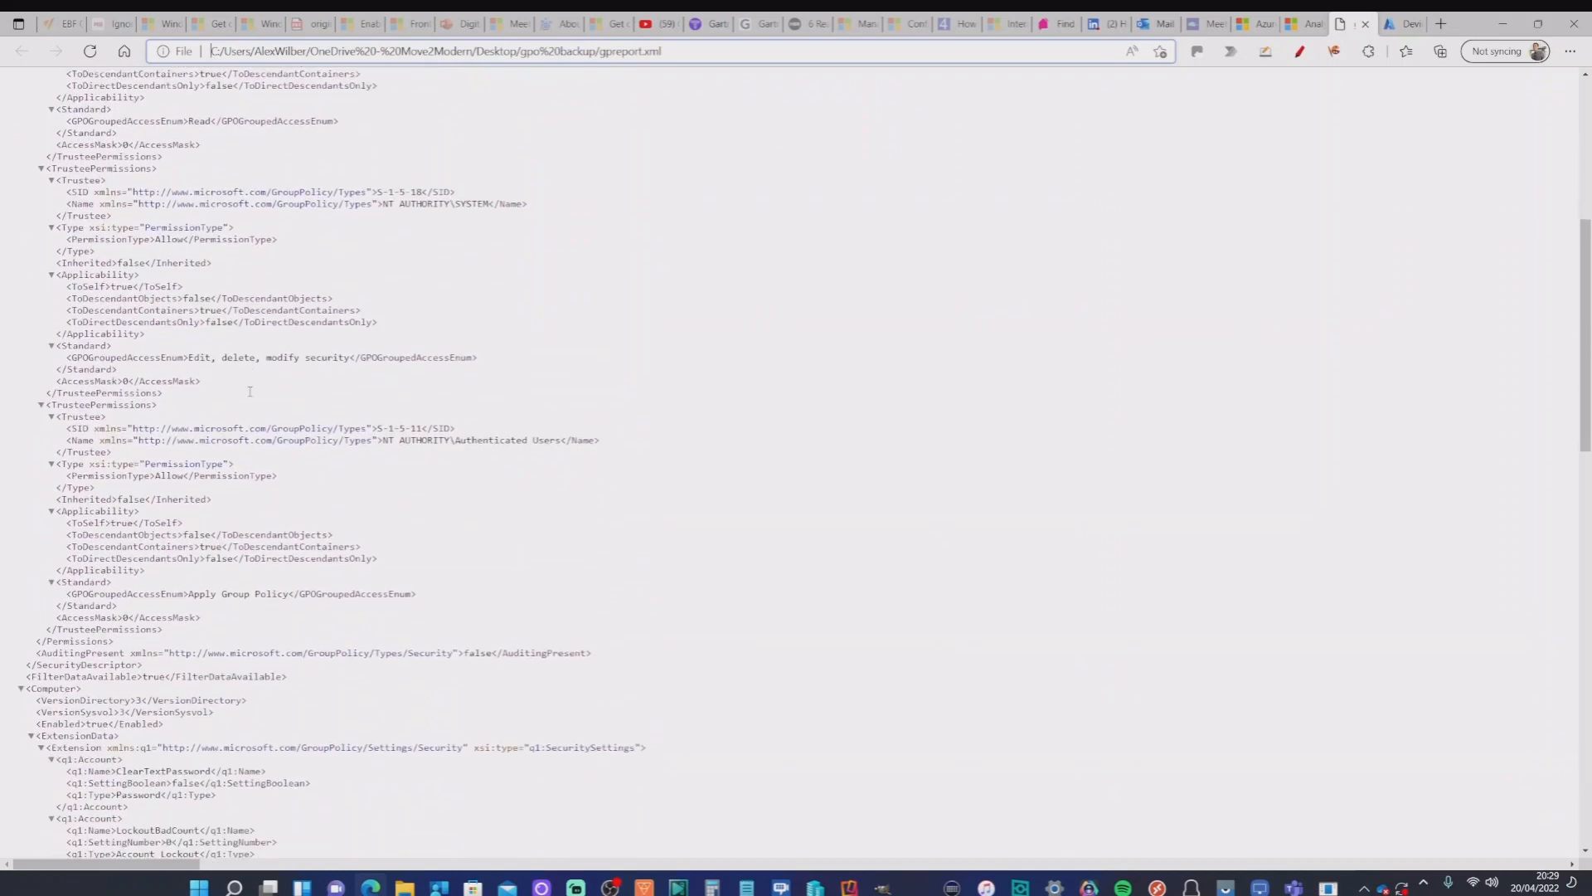
scroll(249, 391, "down", 6)
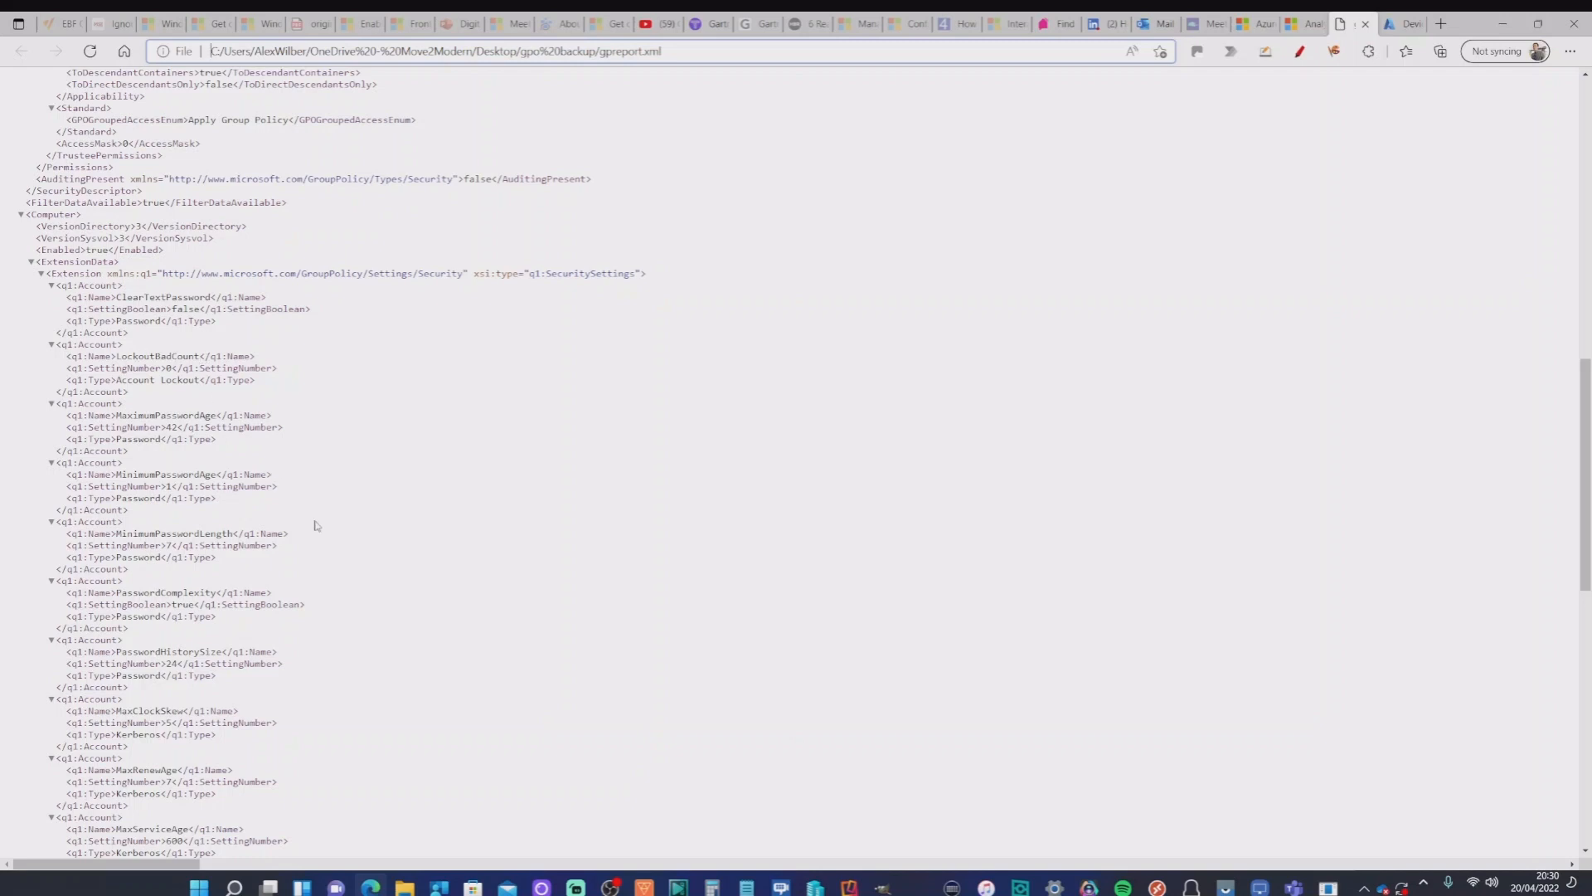
scroll(316, 525, "down", 3)
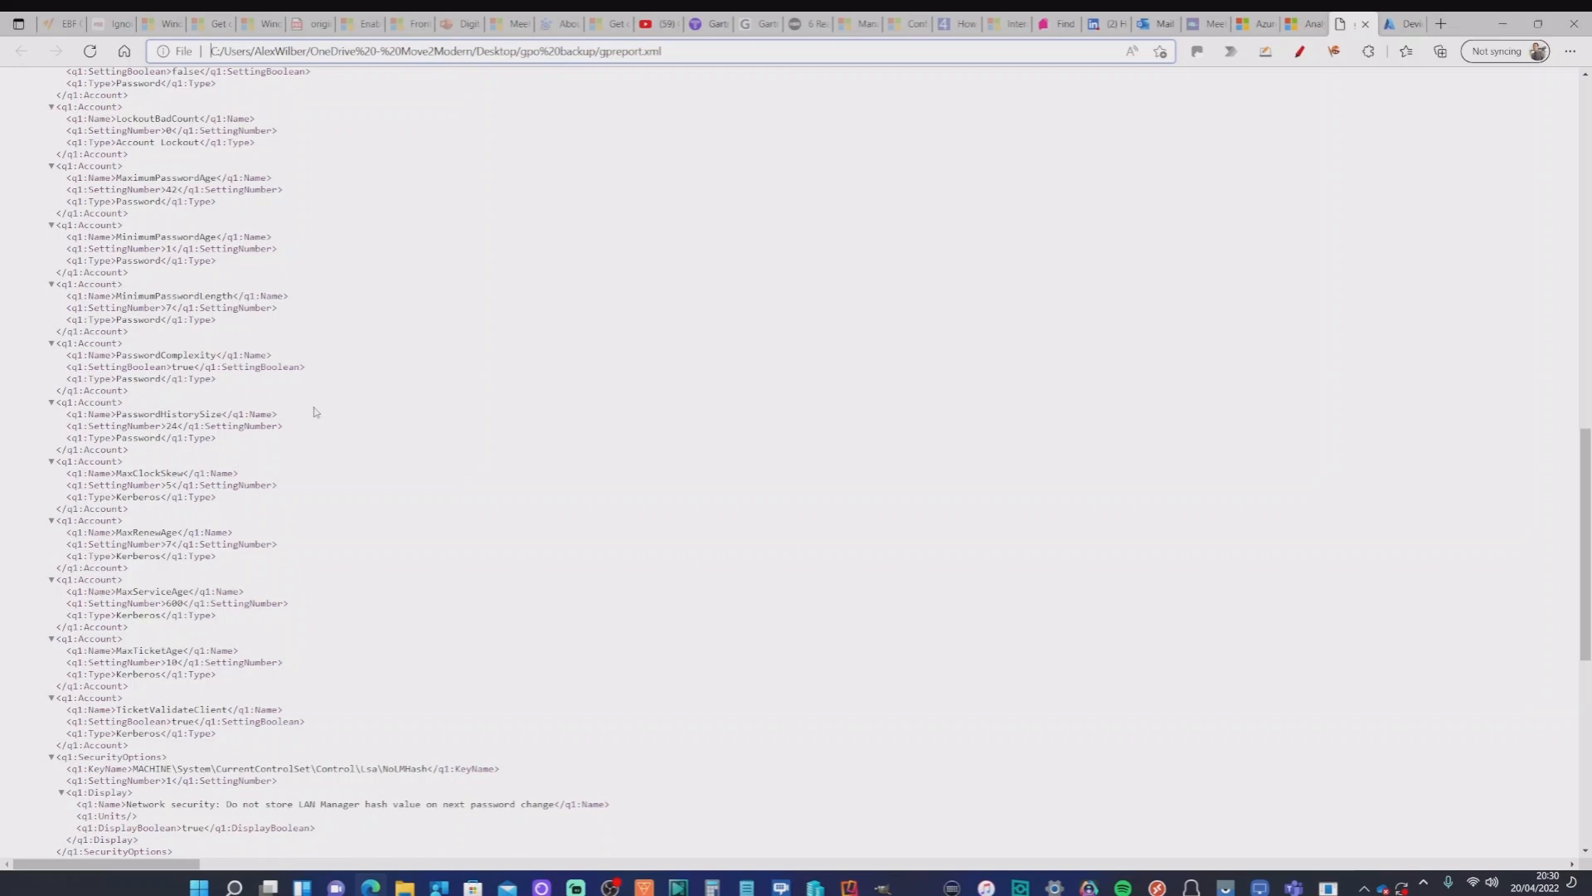
Return to Group Policy analytics and open the MDM support details of the Default Domain Policy.
left_click(1399, 27)
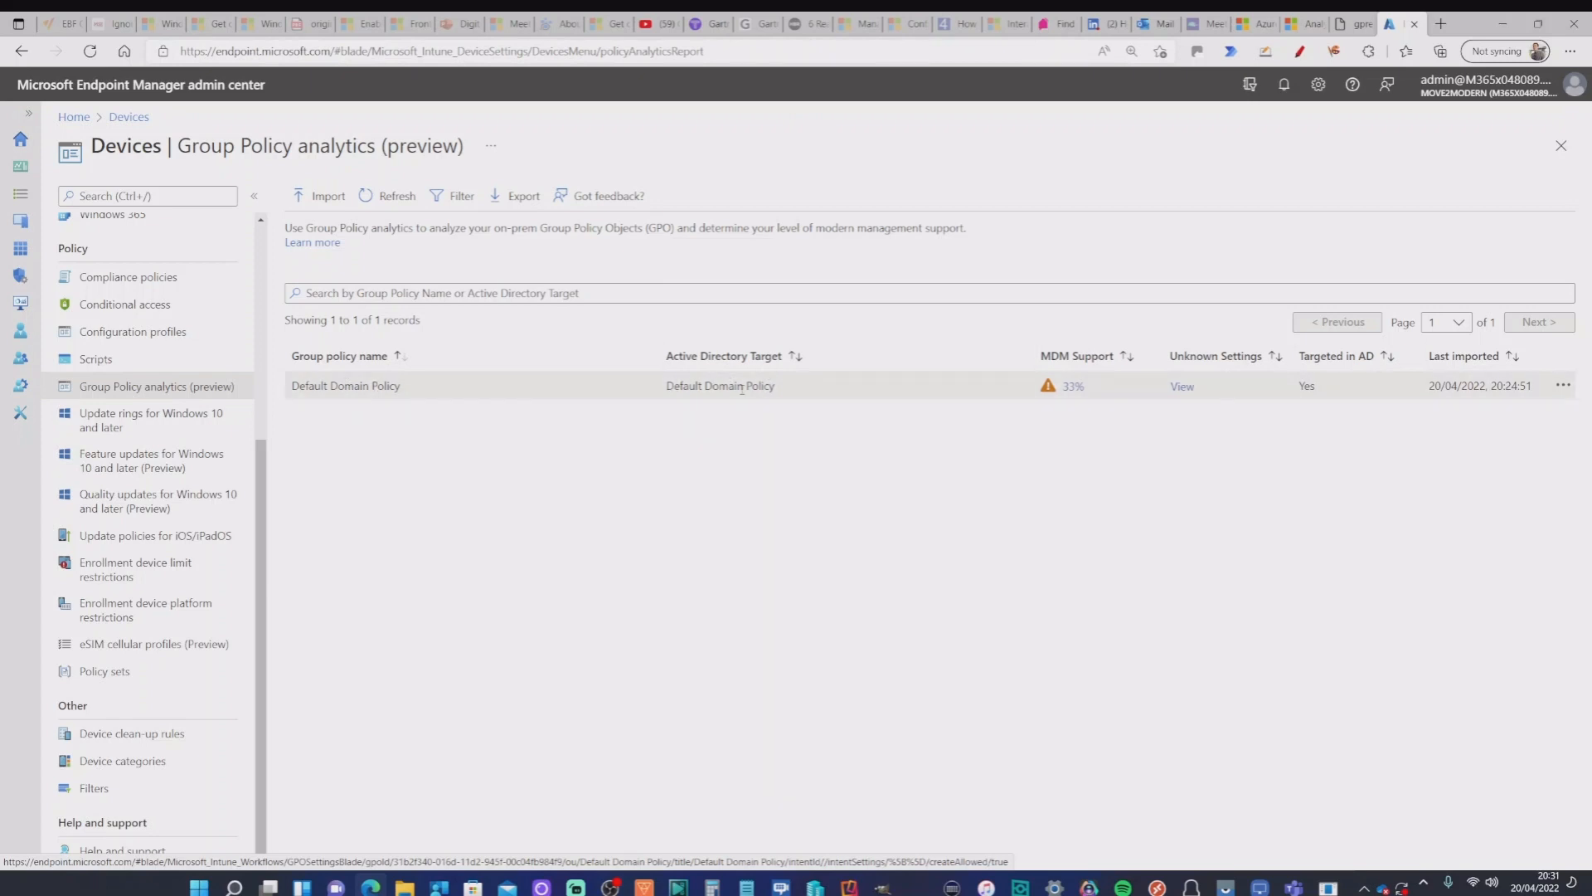
left_click(1075, 389)
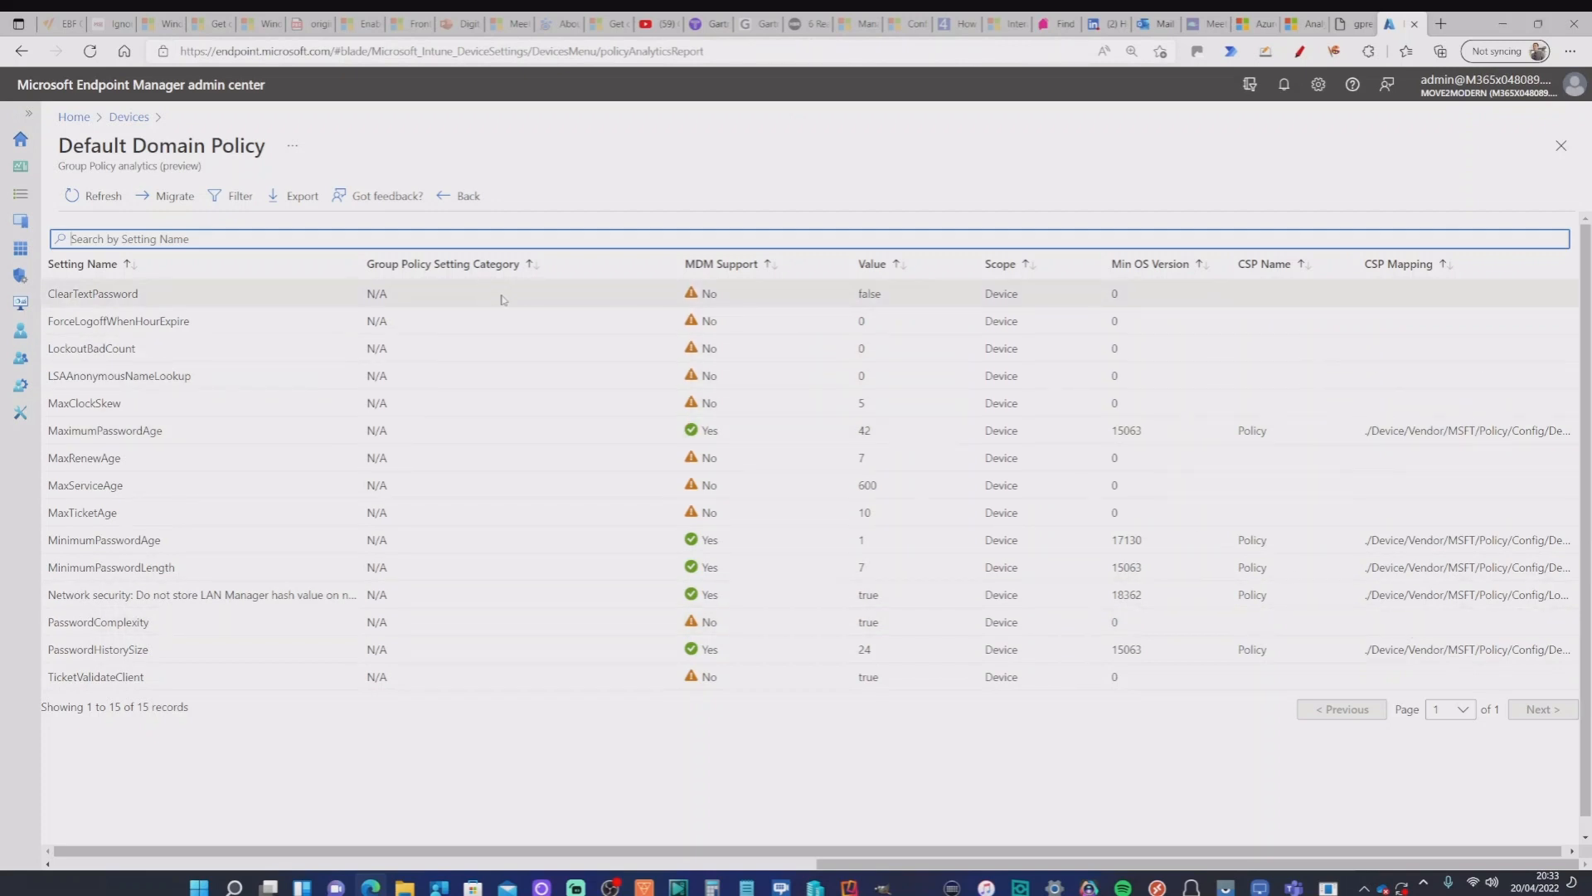
Open the Group policy analytics (preview) report from the admin center's reports and refresh its migration readiness summary.
left_click(21, 139)
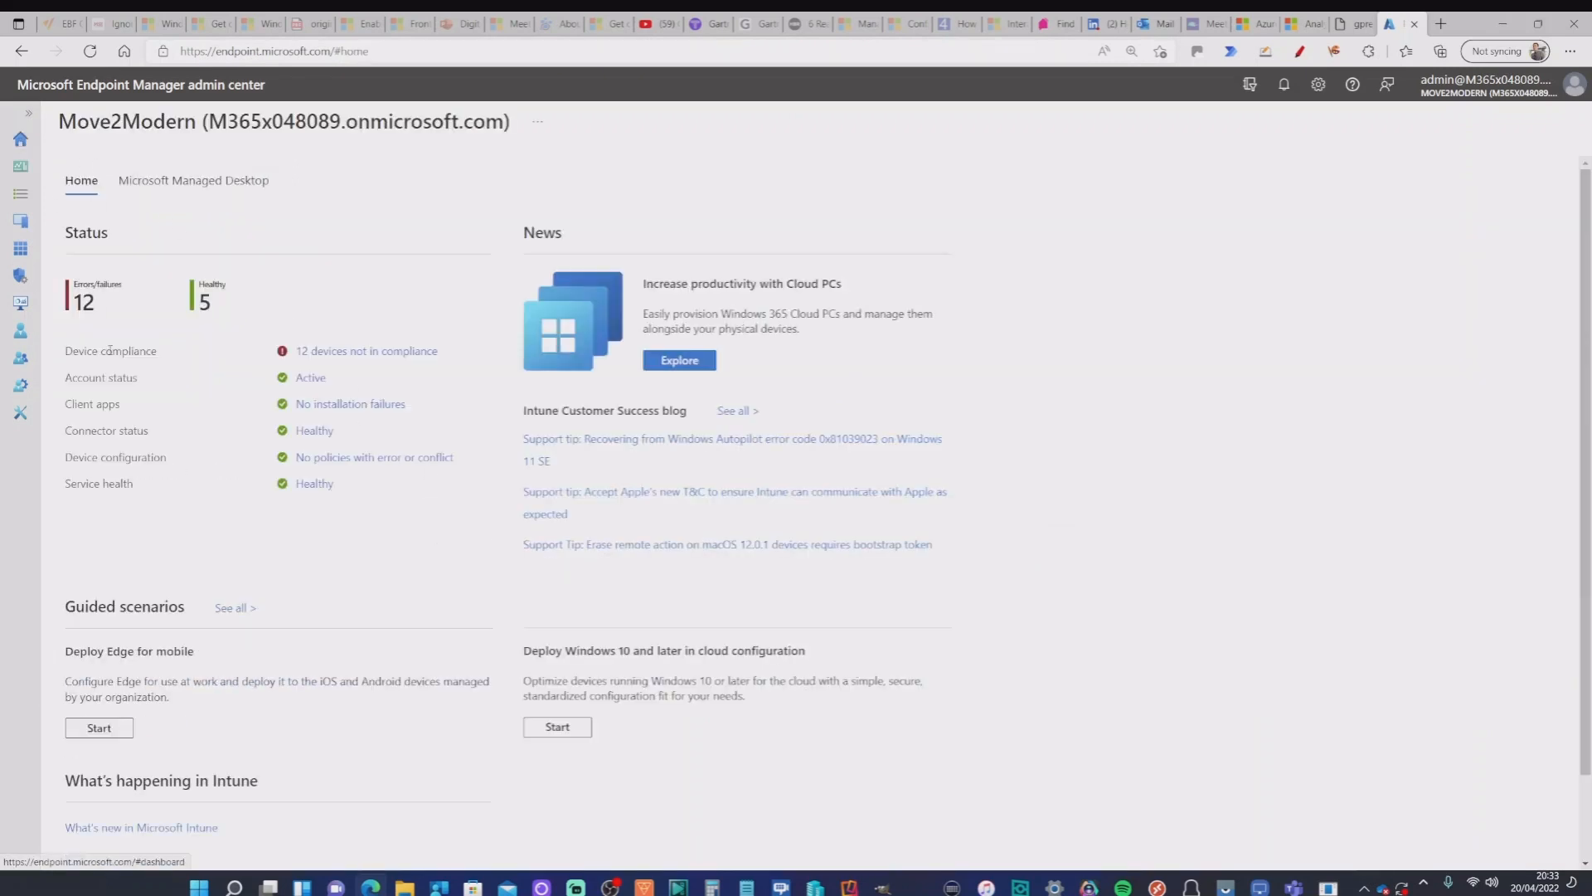
left_click(21, 302)
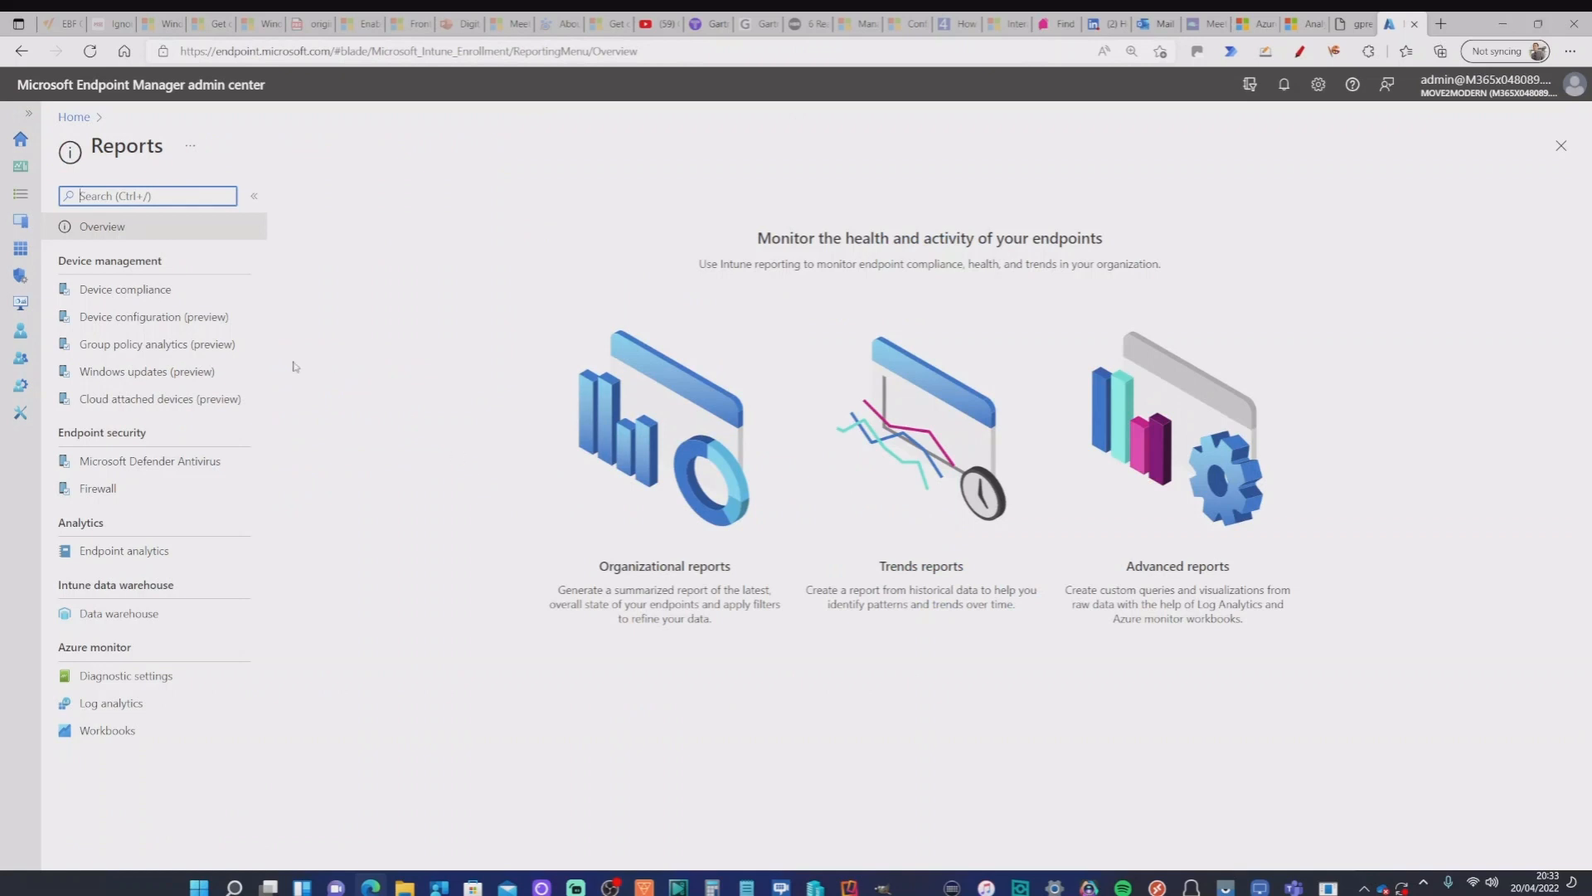
left_click(129, 345)
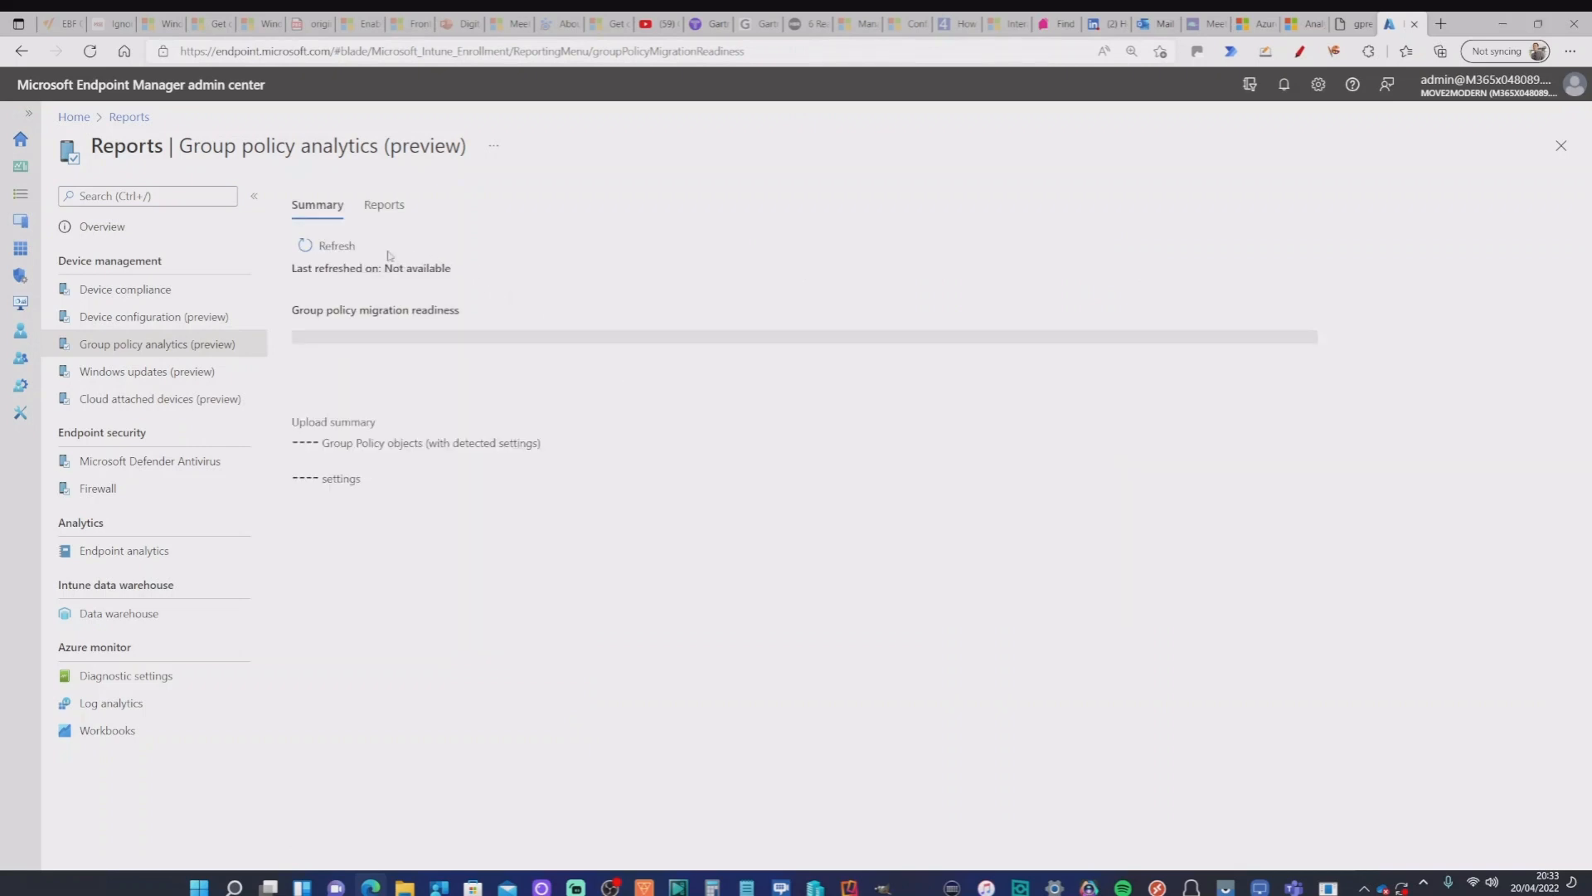
left_click(329, 246)
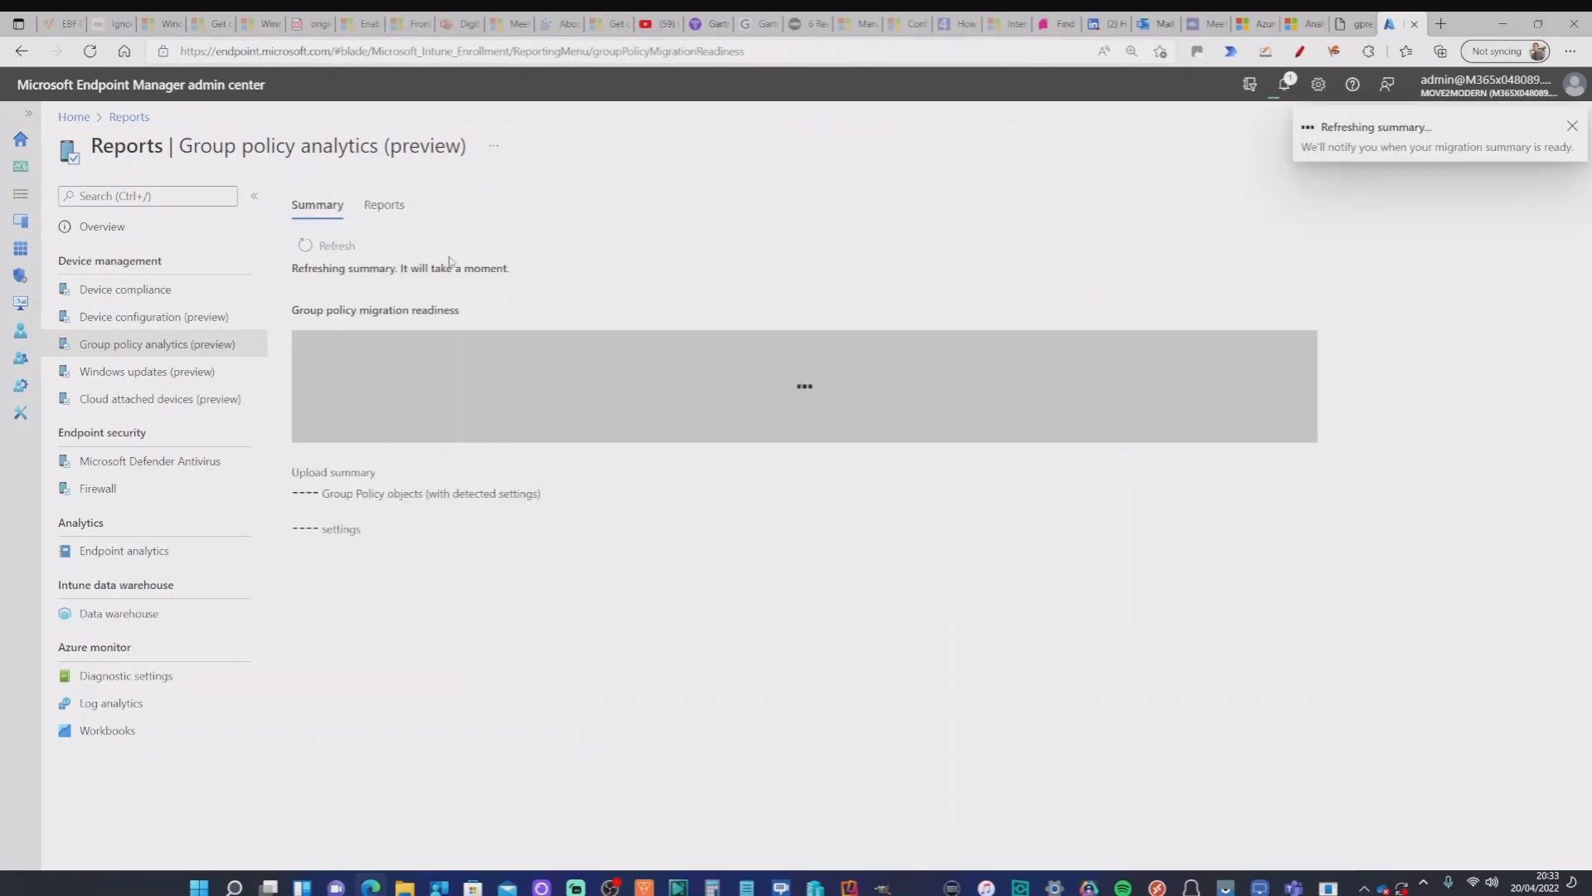
Open the Group policy migration readiness report and review its listed settings, profile type summary and Migration Readiness filter options.
left_click(385, 208)
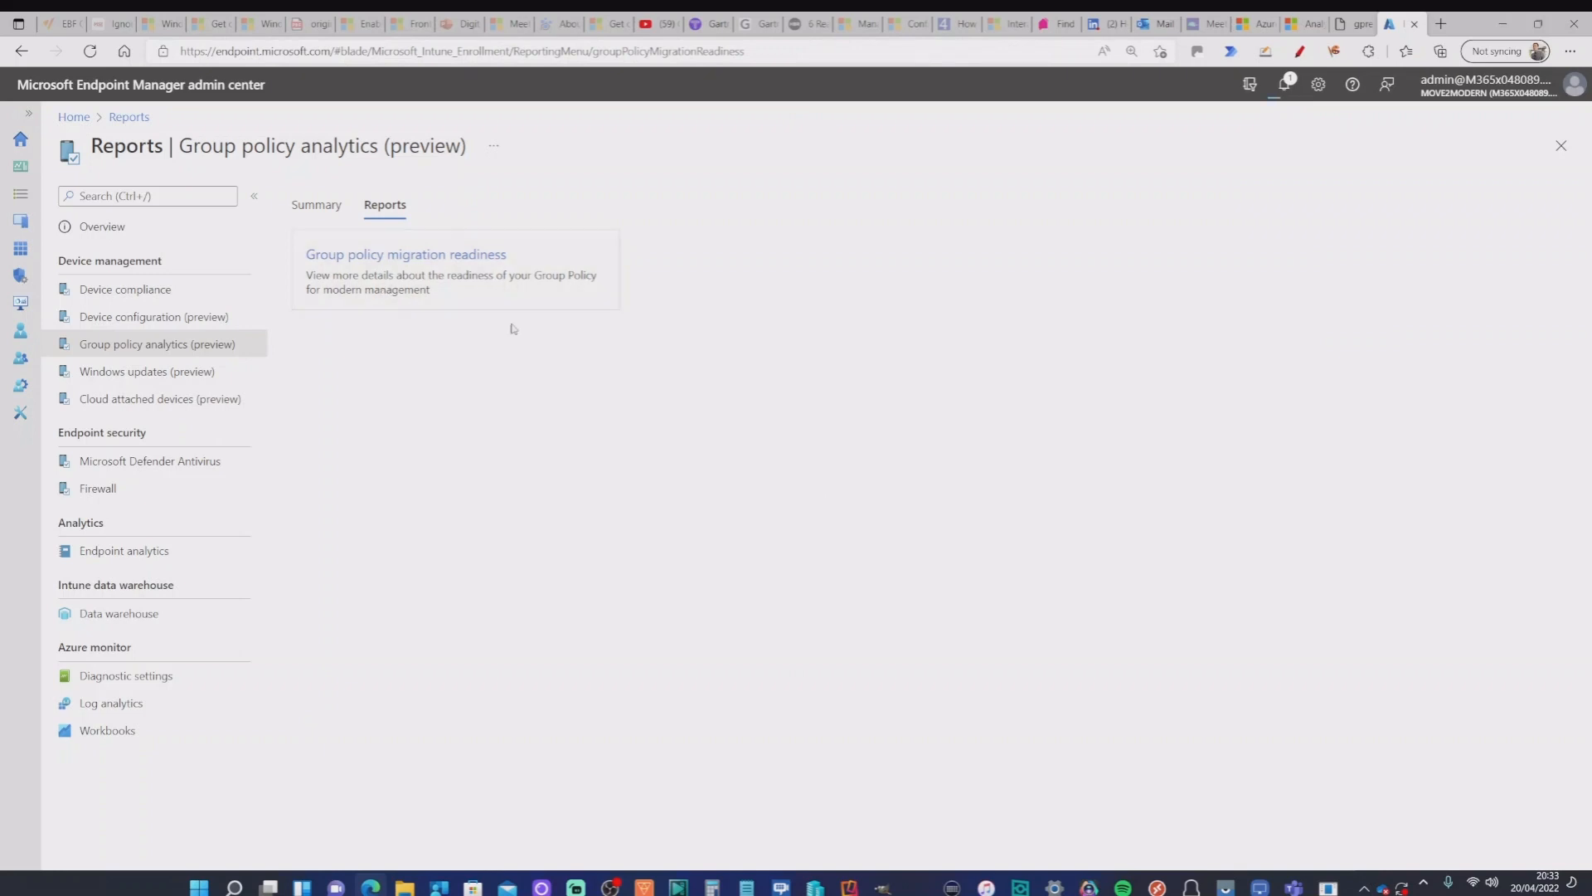
left_click(441, 291)
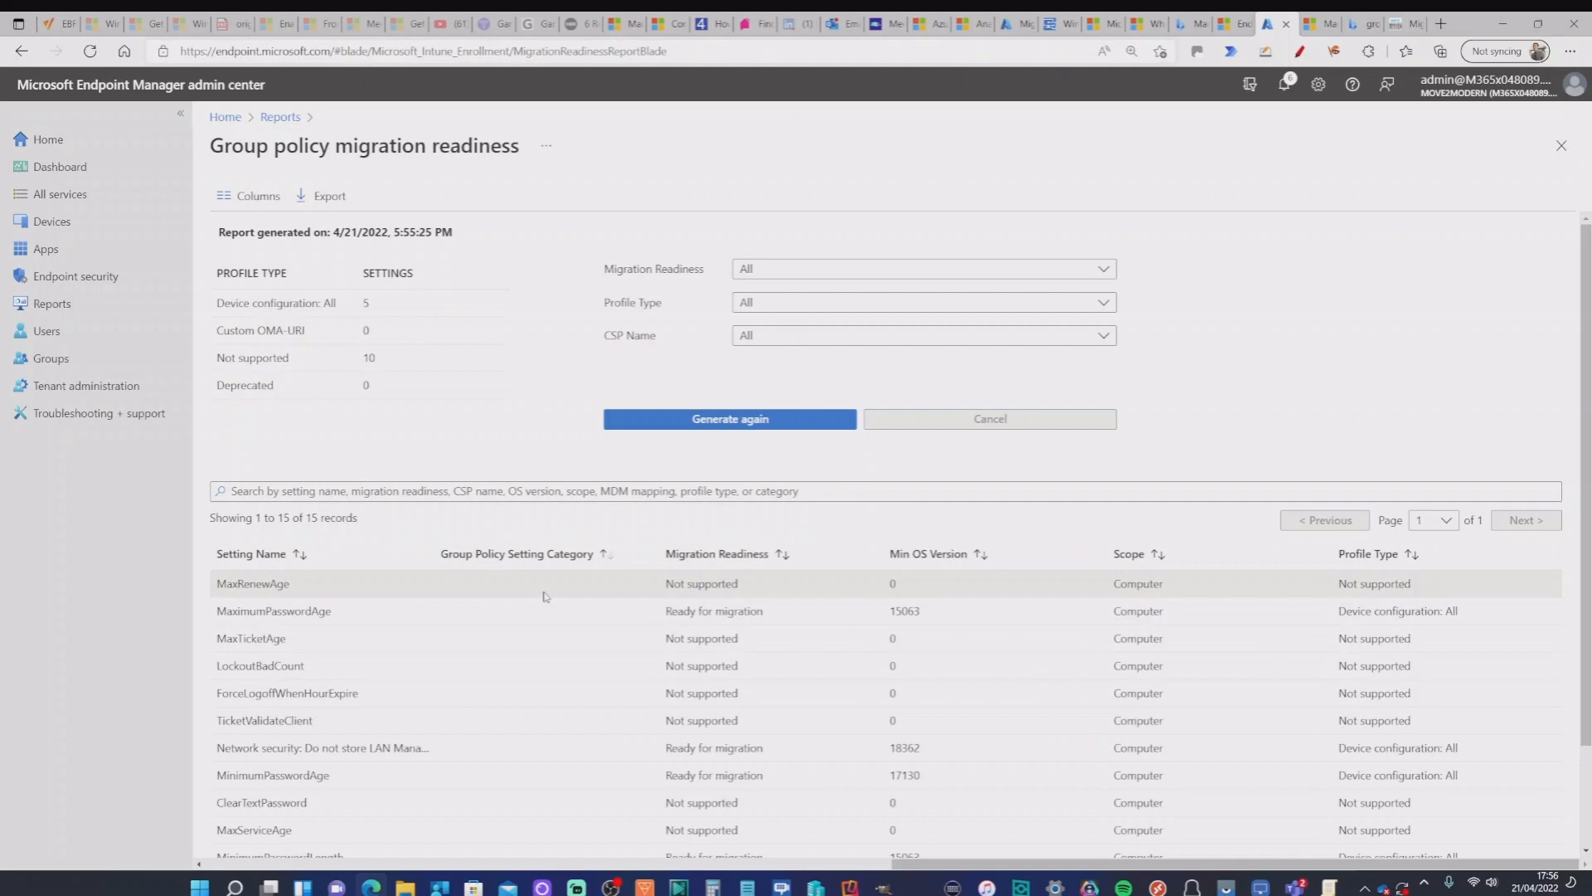
scroll(544, 596, "down", 3)
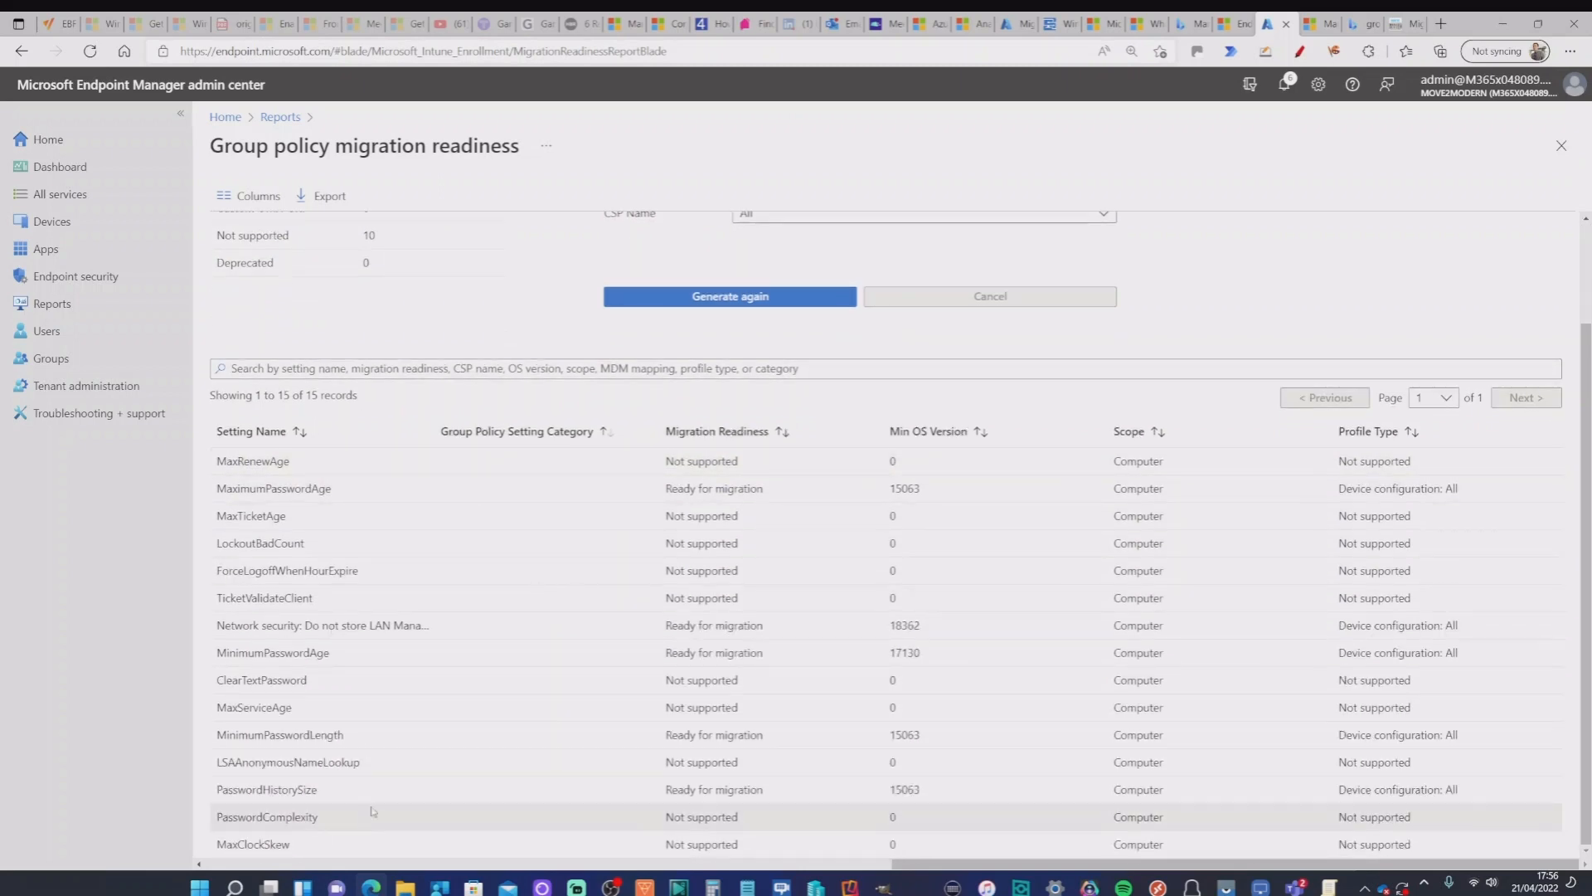
scroll(581, 647, "up", 3)
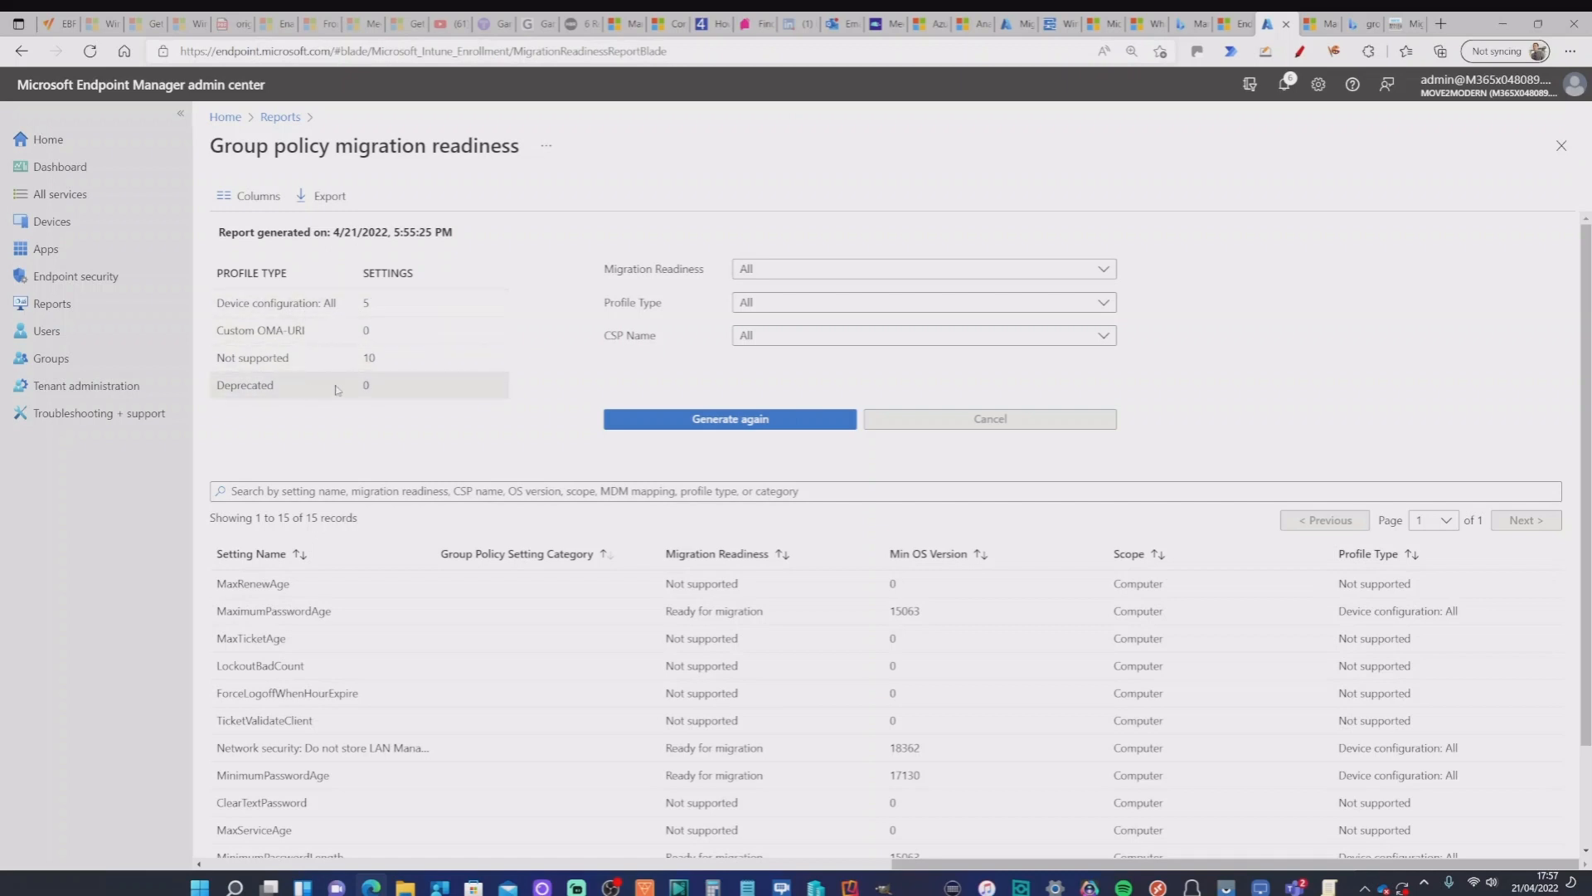
left_click(829, 272)
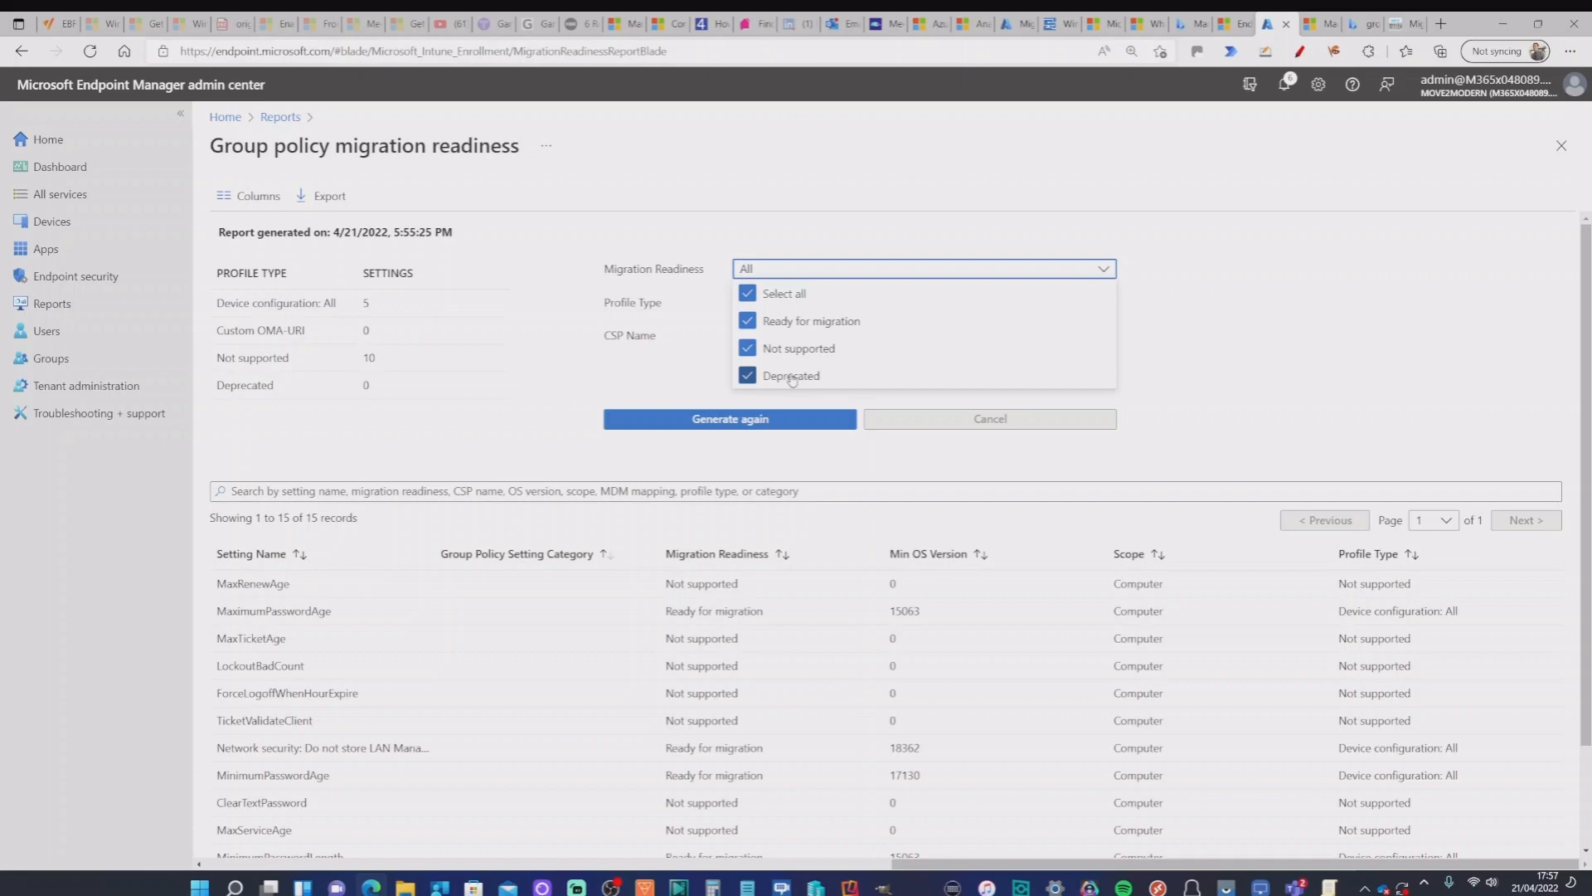
left_click(681, 370)
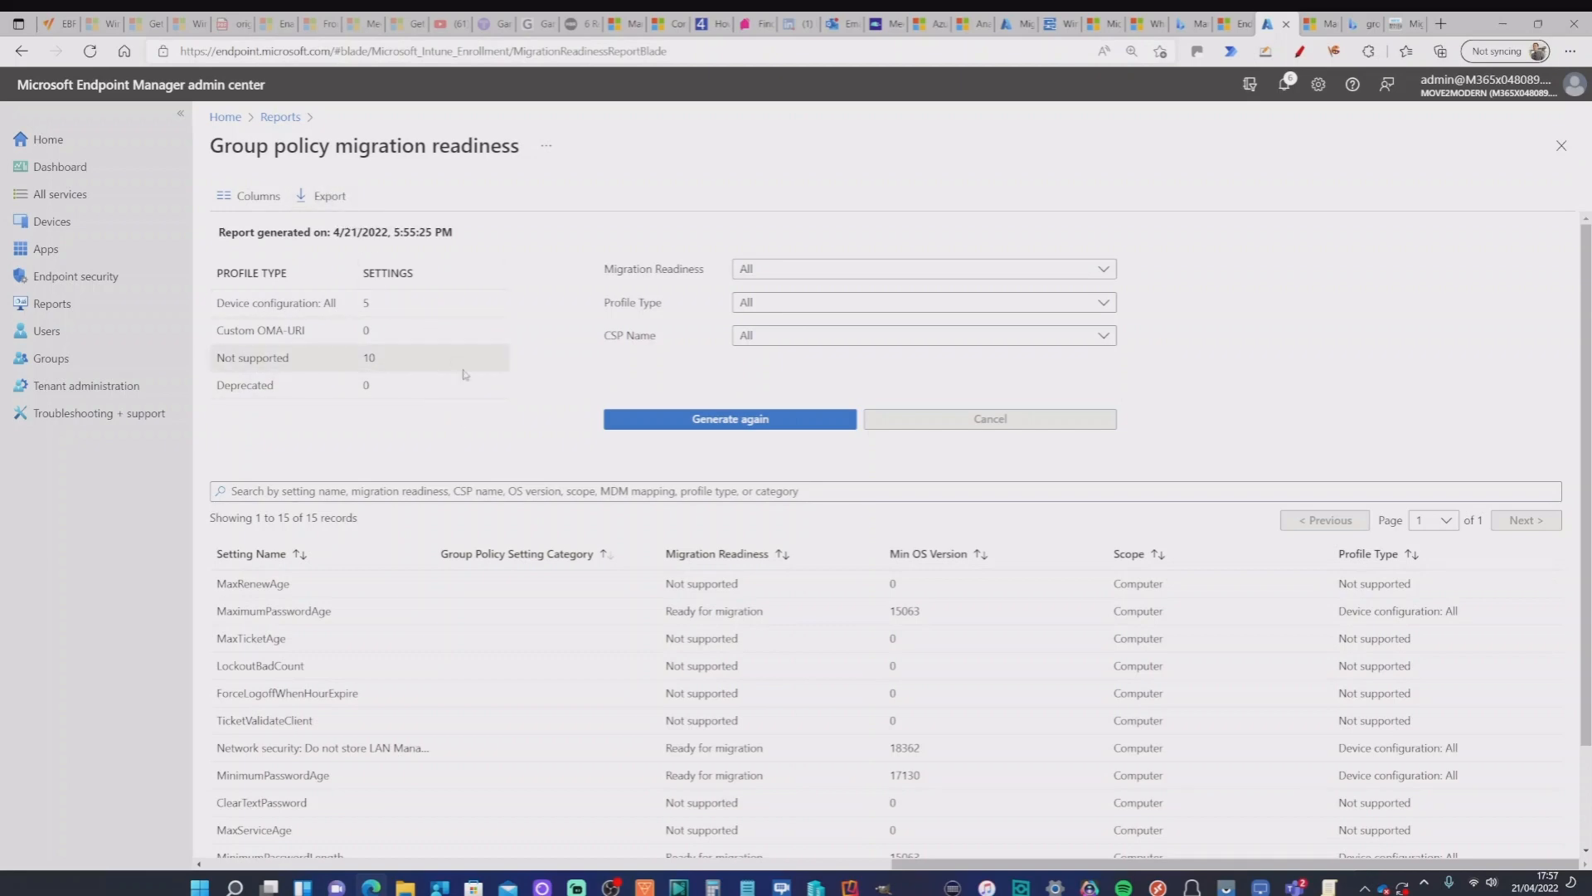
scroll(549, 471, "down", 2)
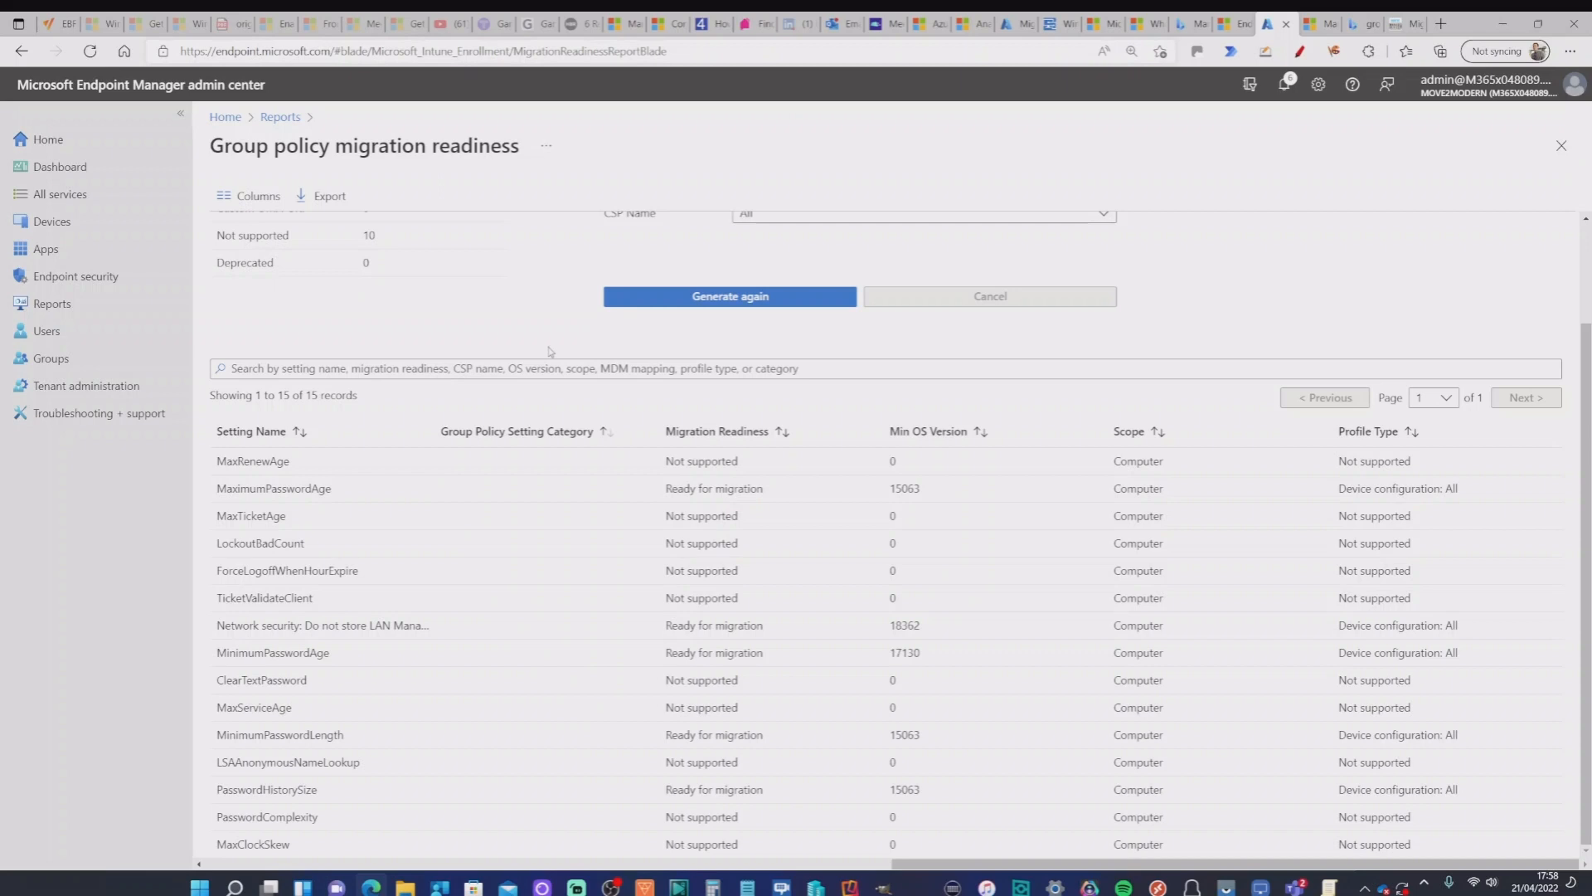
scroll(469, 456, "up", 3)
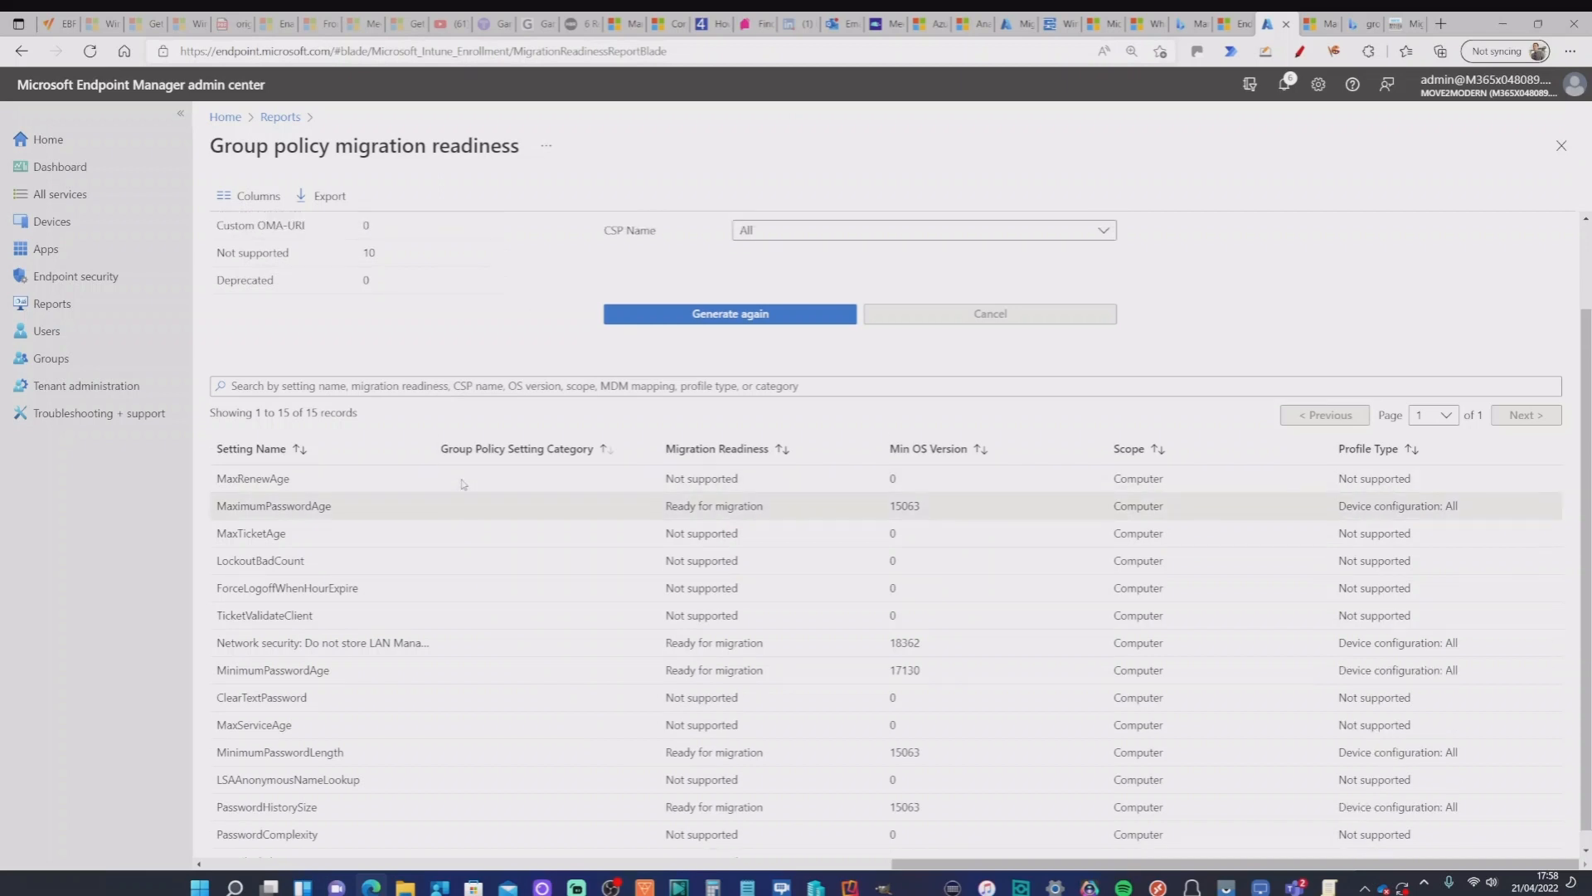
Open the Default Domain Policy details from the devices' Group Policy analytics and start migrating its settings to the cloud.
left_click(68, 222)
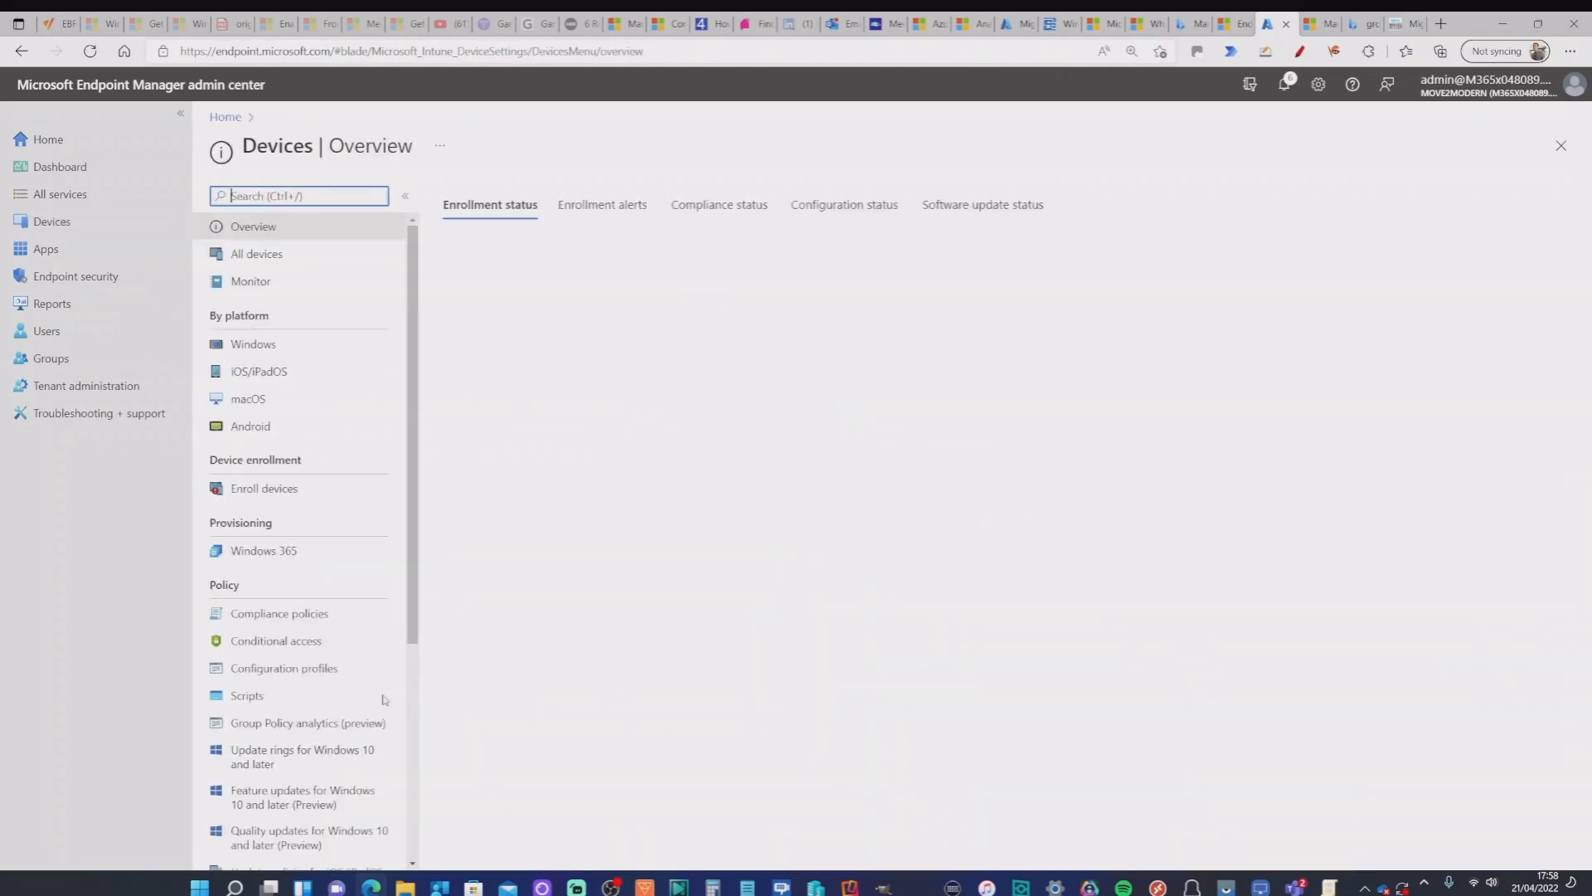
left_click(297, 729)
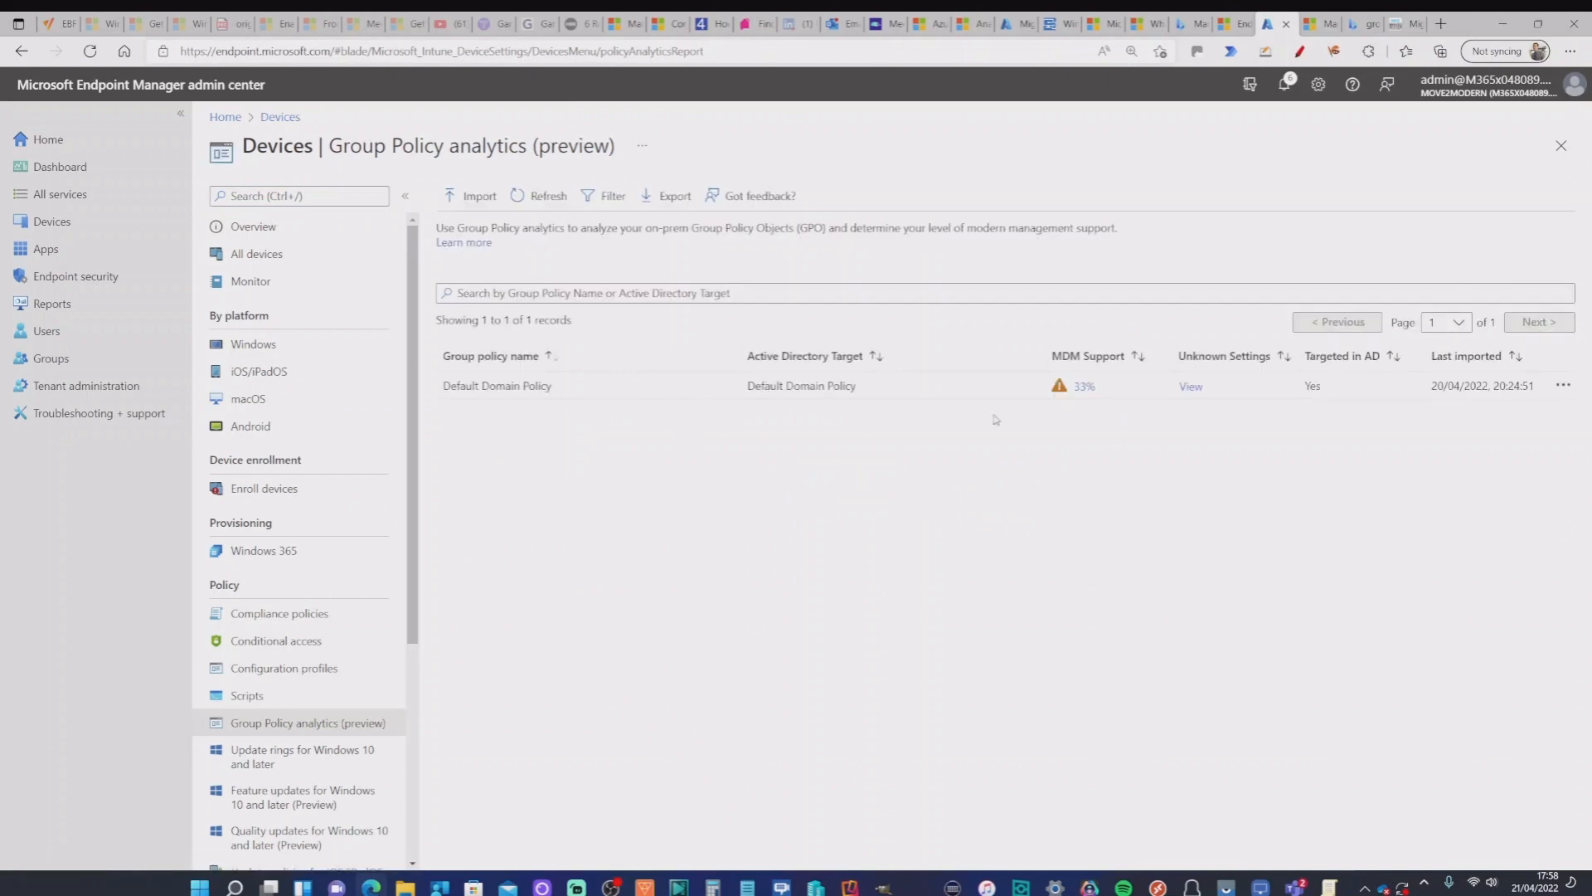
left_click(1083, 386)
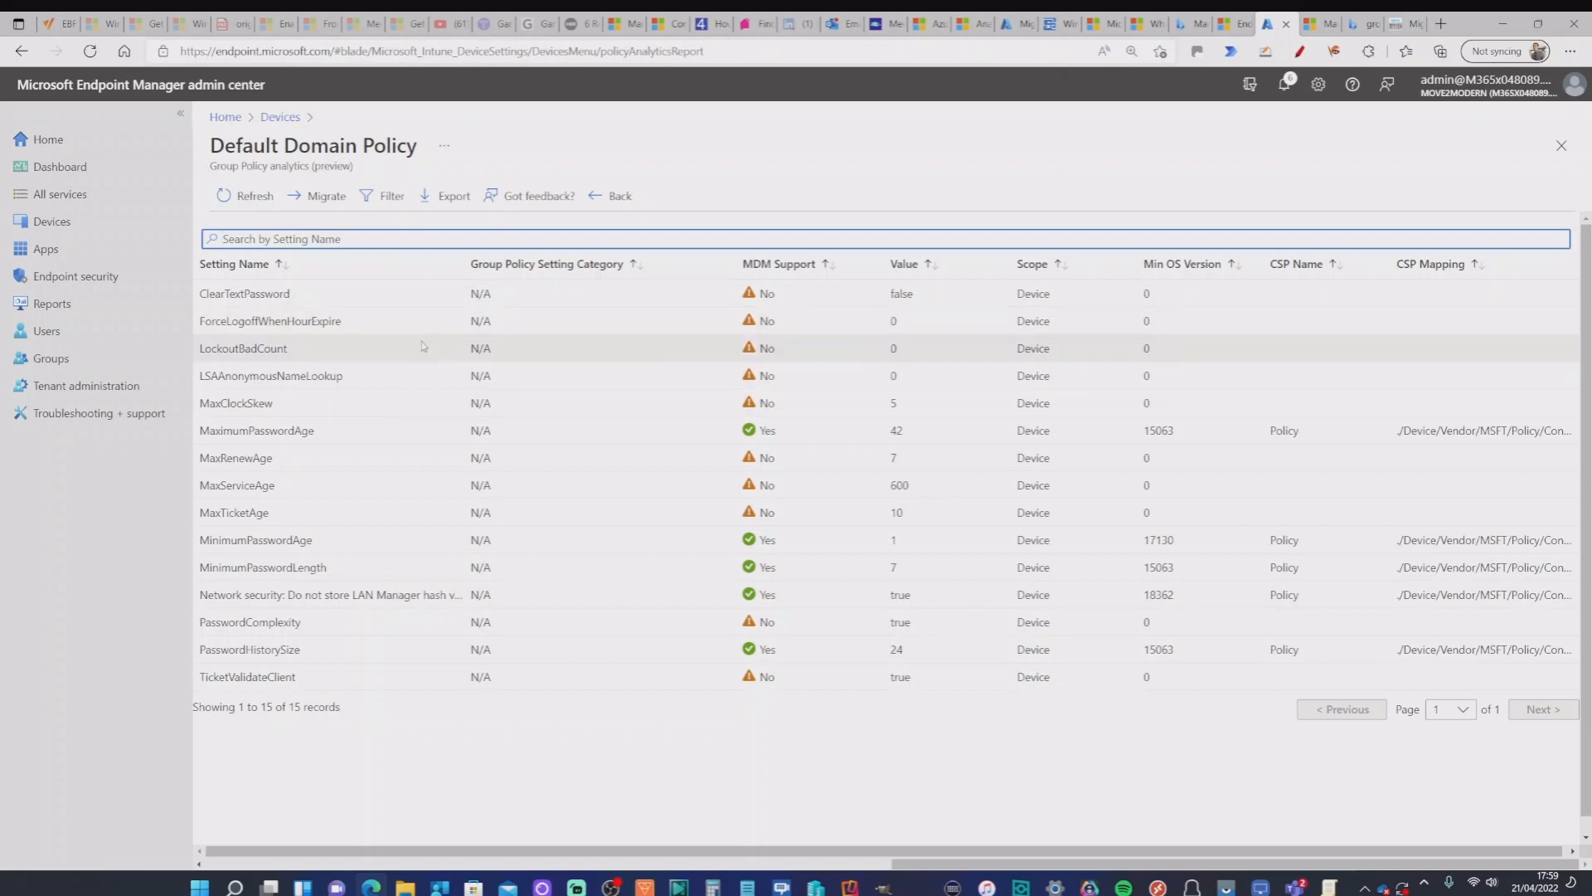
left_click(323, 198)
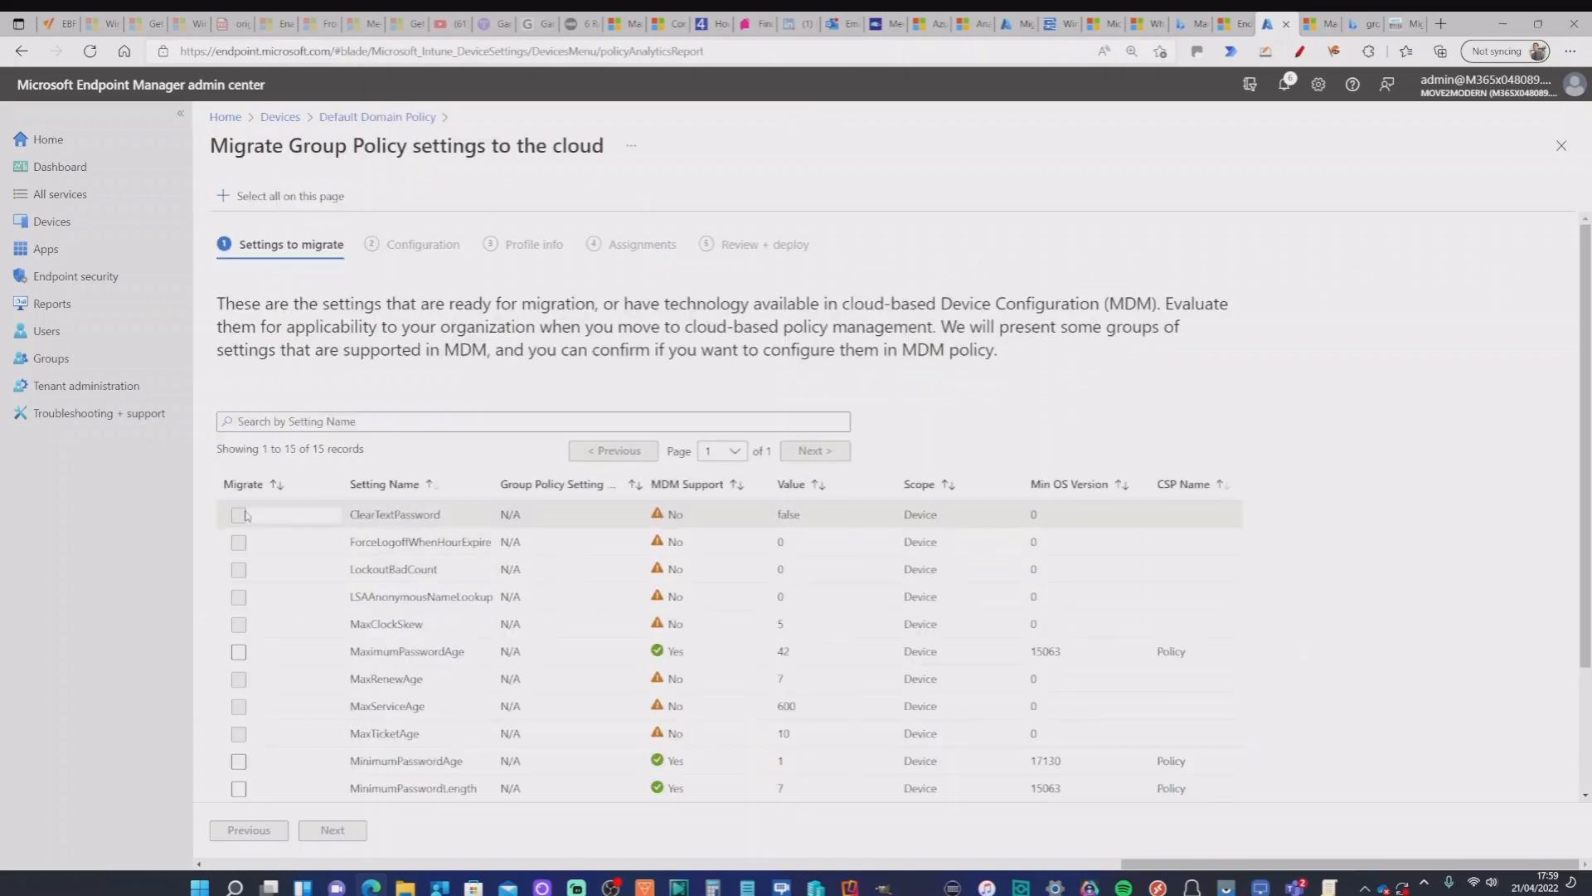
Select the MaximumPasswordAge and MinimumPasswordLength settings for migration and continue to the configuration stage.
left_click(253, 654)
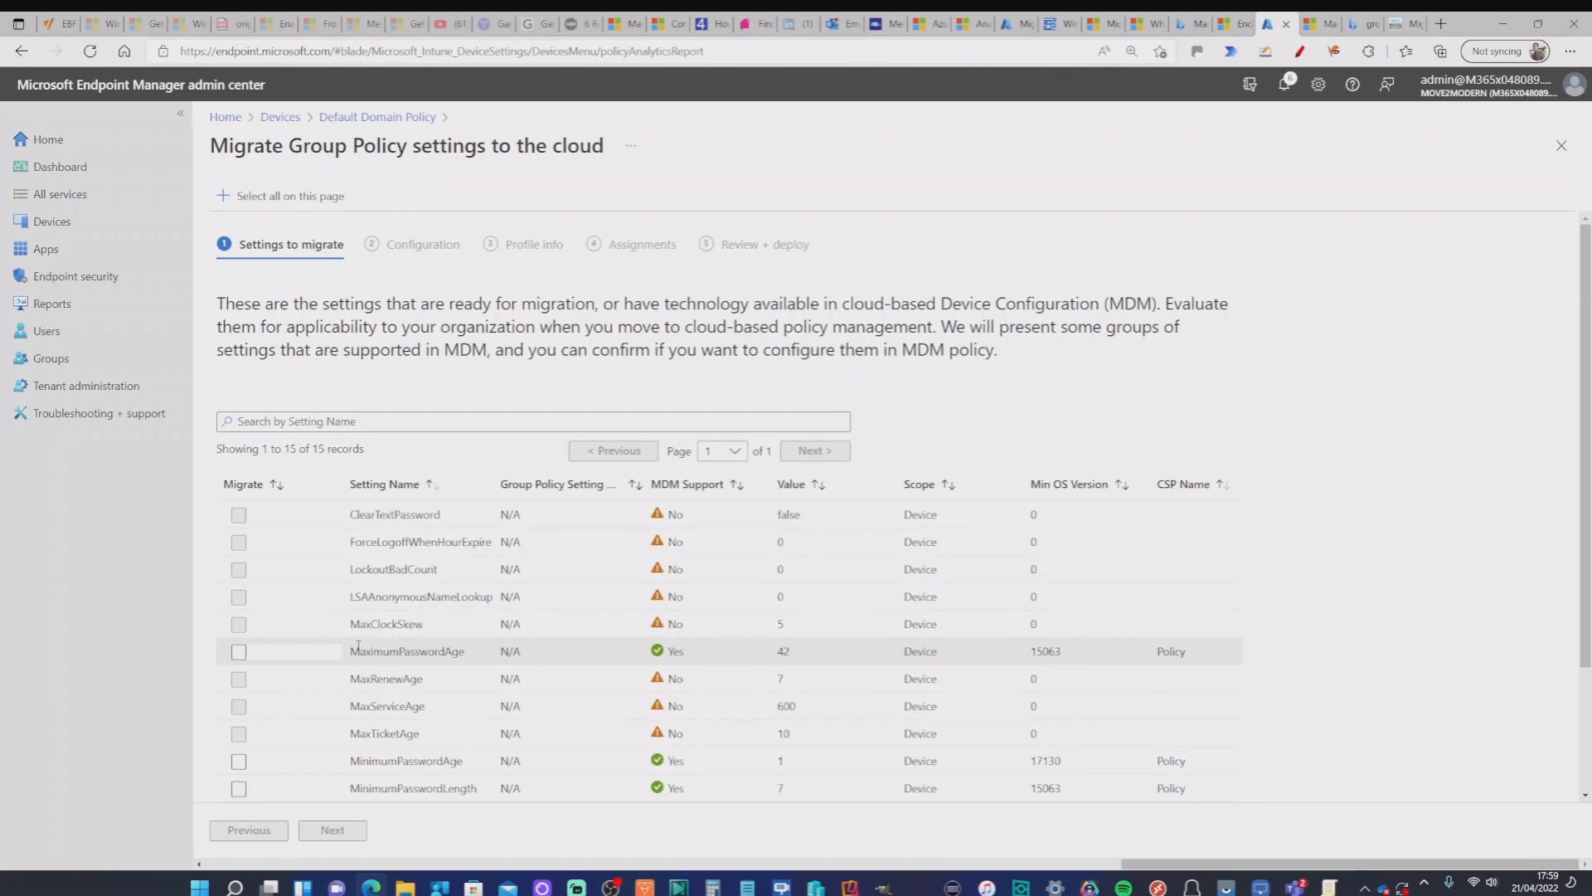
scroll(358, 647, "down", 2)
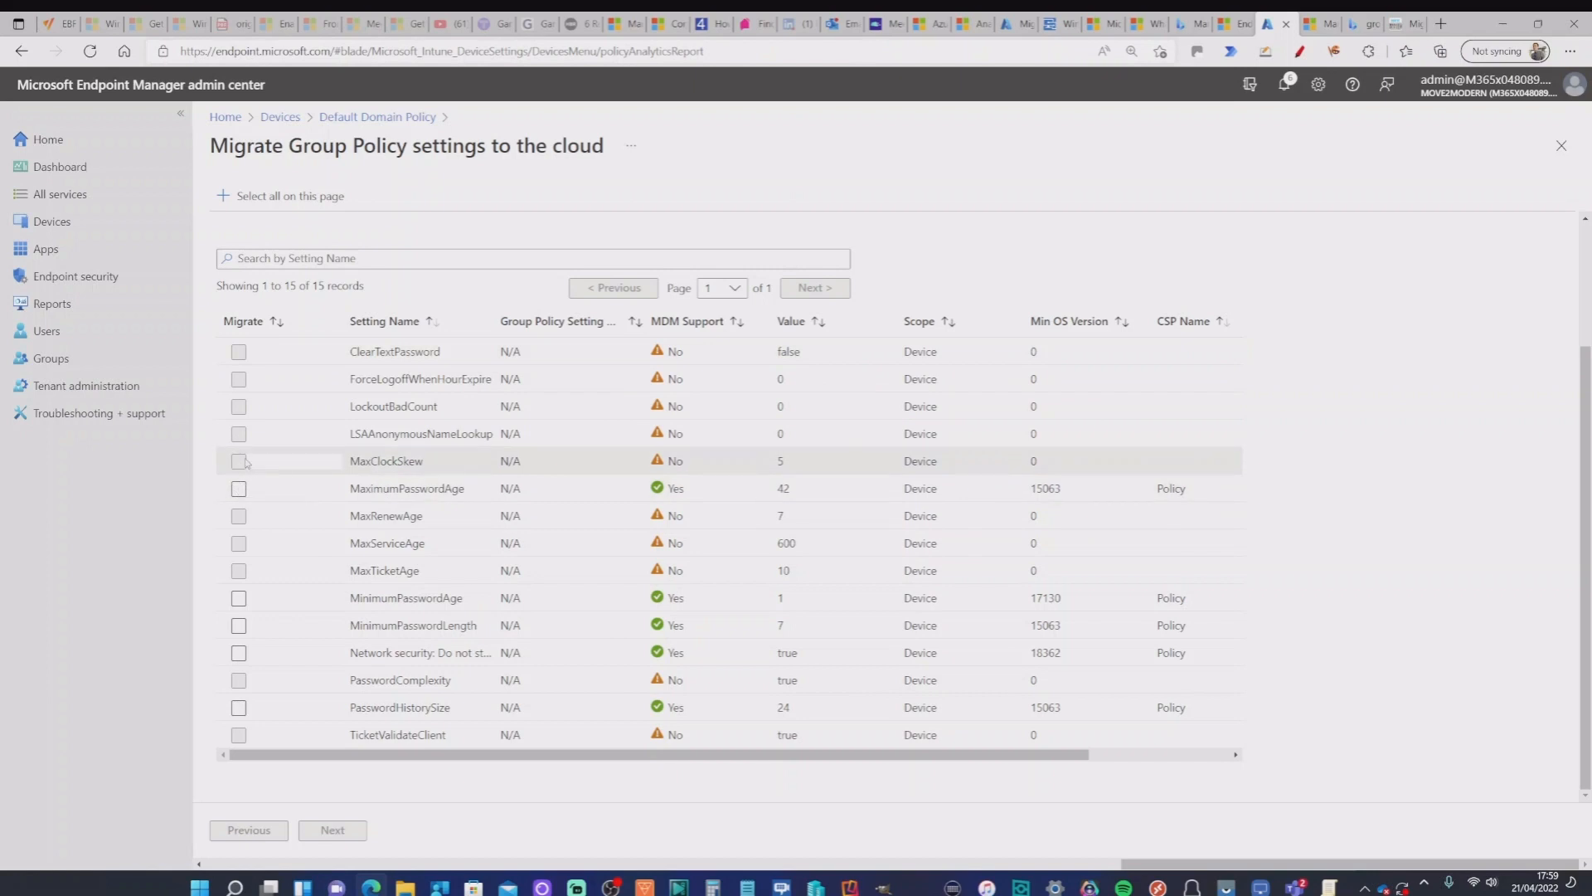
scroll(340, 586, "up", 2)
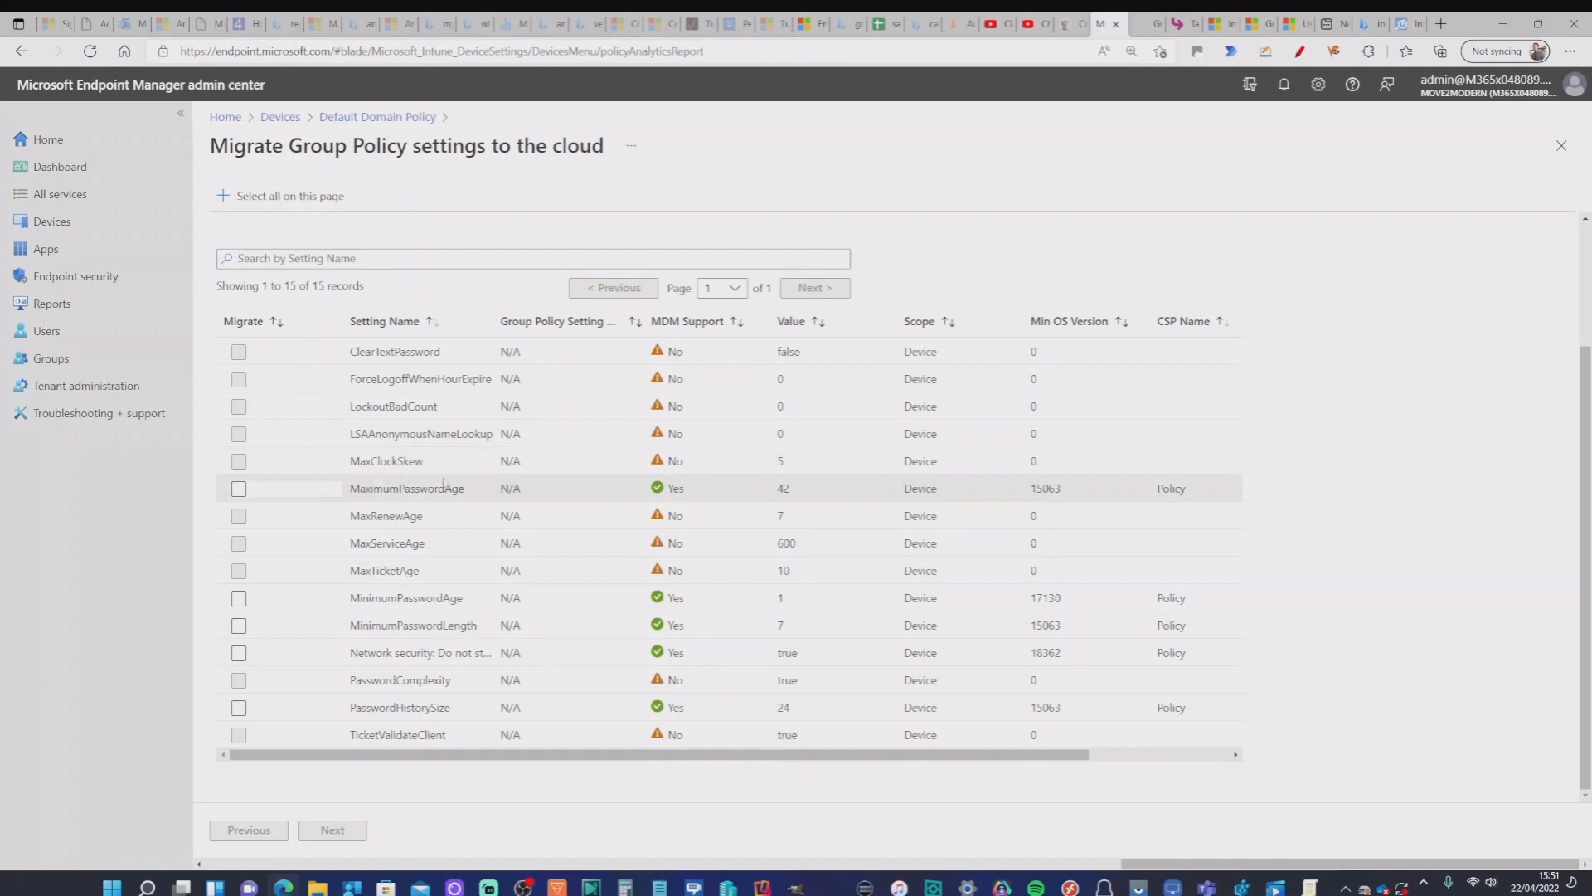
left_click(272, 493)
scroll(388, 489, "up", 2)
scroll(388, 491, "down", 2)
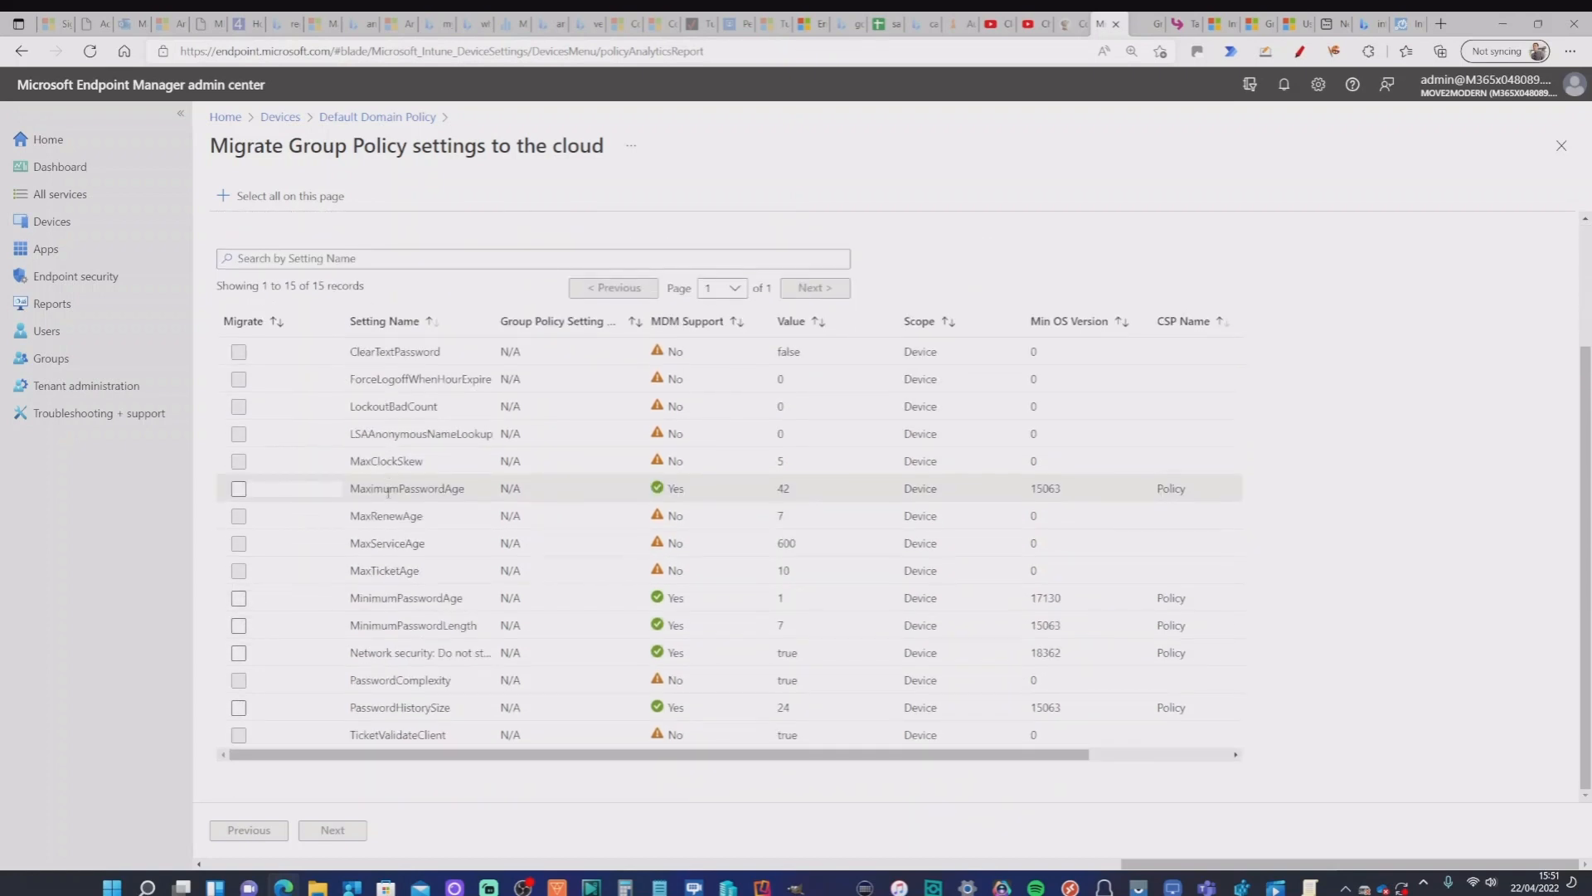
left_click(238, 489)
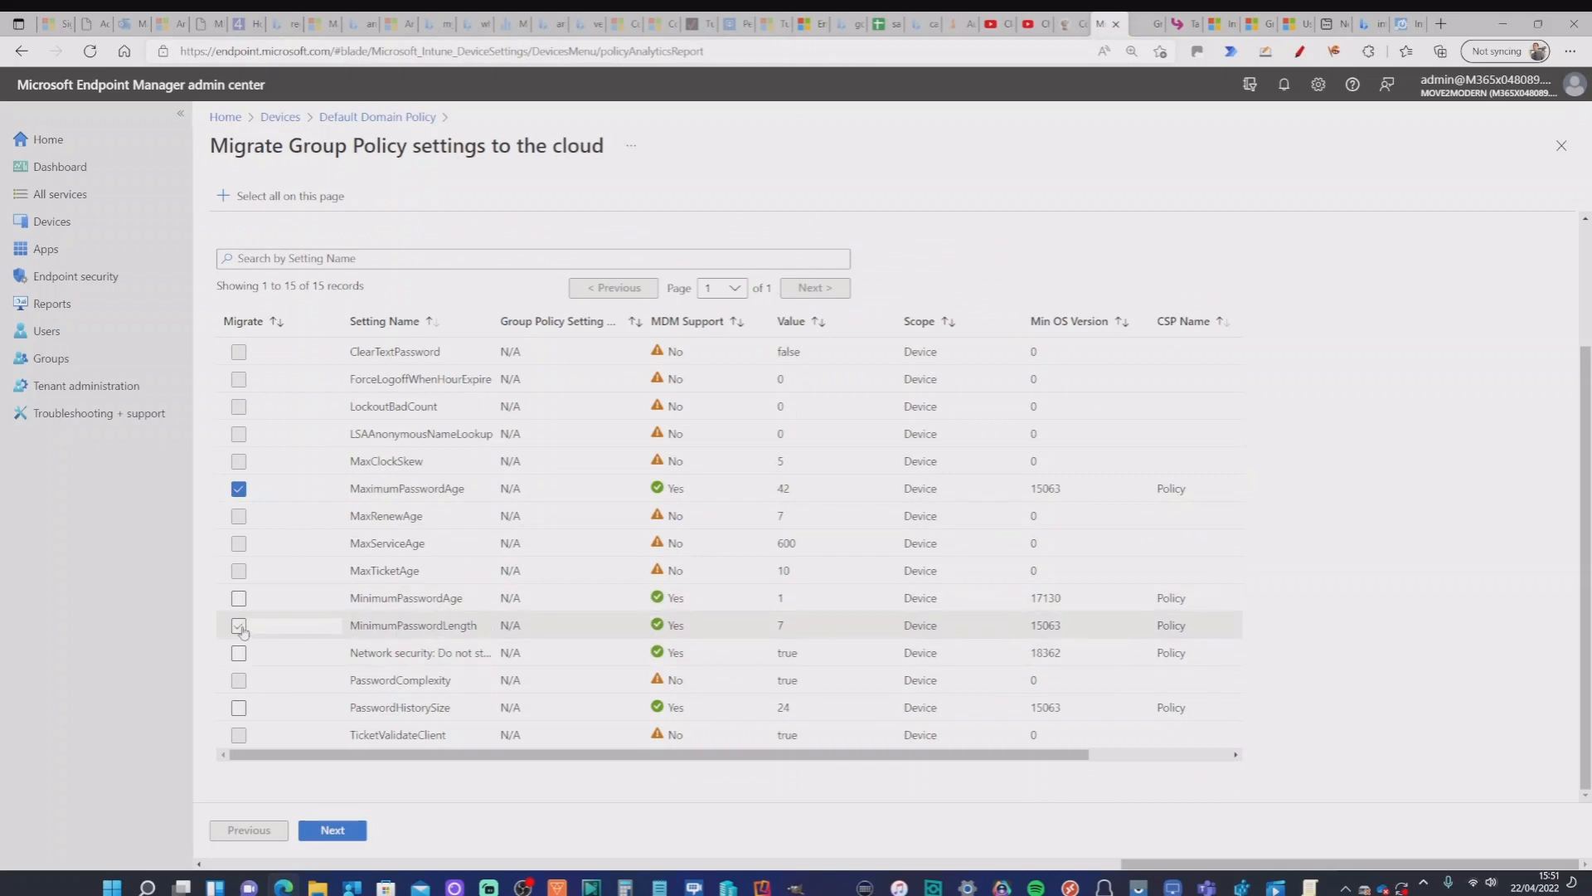
left_click(238, 625)
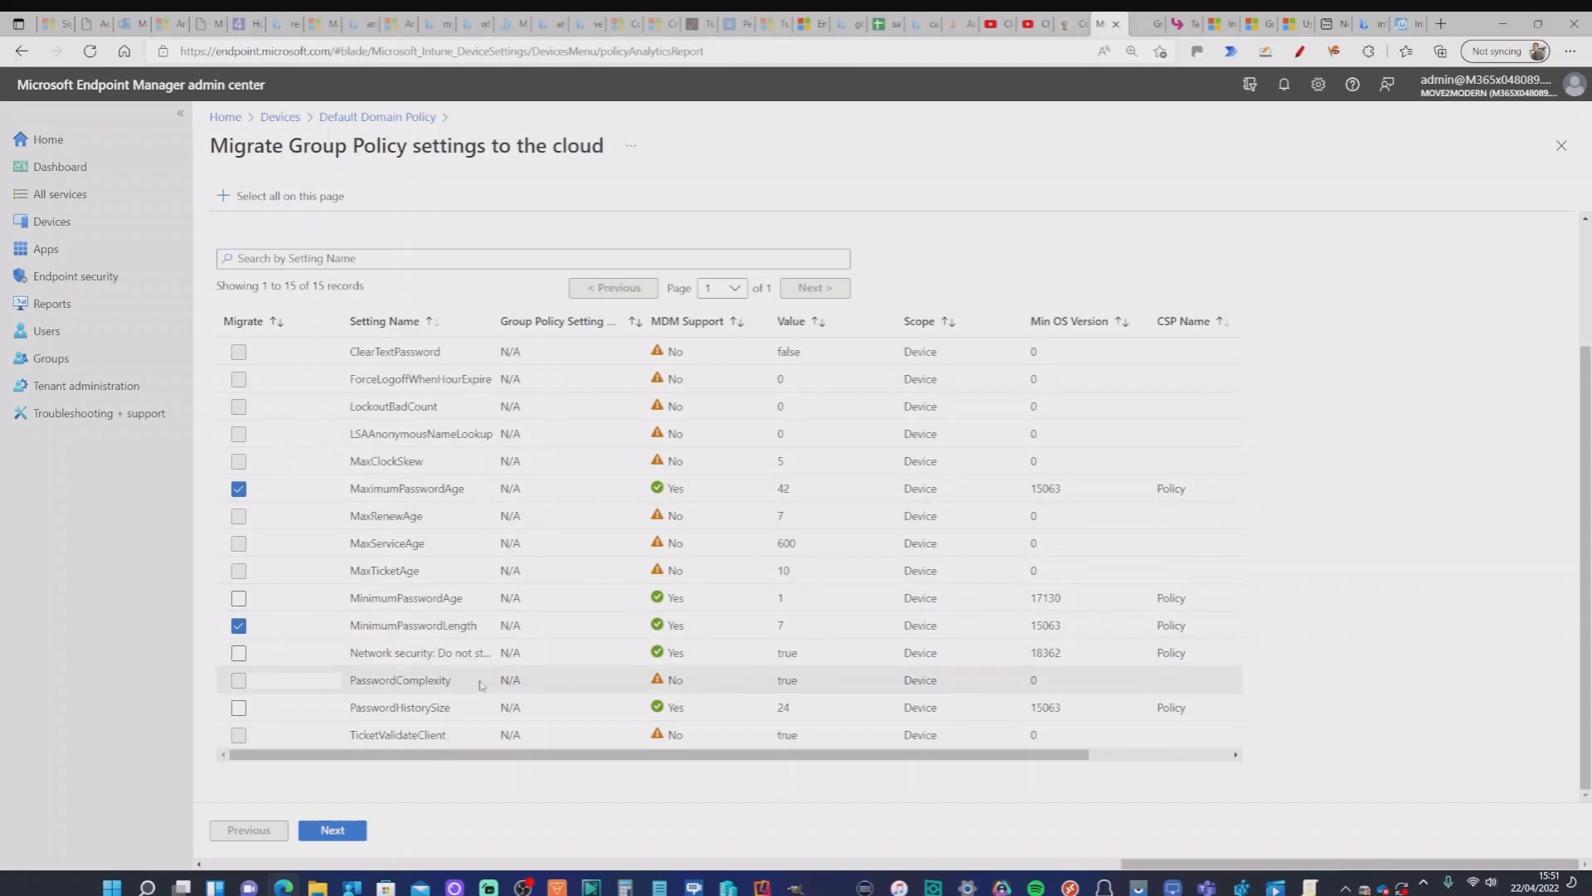
left_click(333, 831)
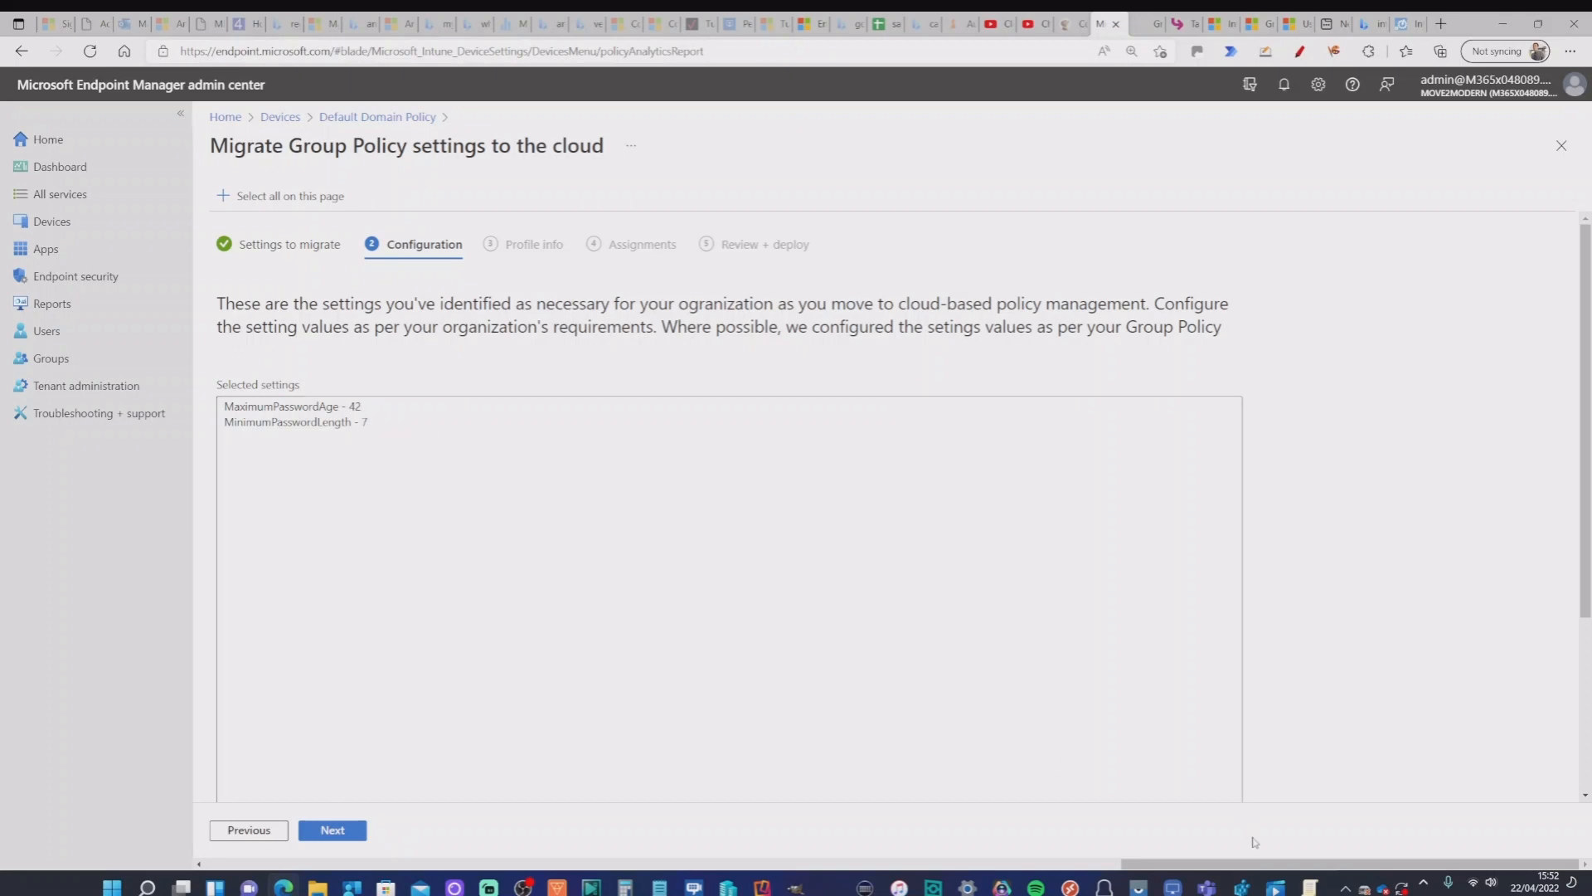
Switch to the Local Group Policy Editor, review the computer's Password Policy under the security settings' account policies, and minimize the editor.
left_click(1310, 886)
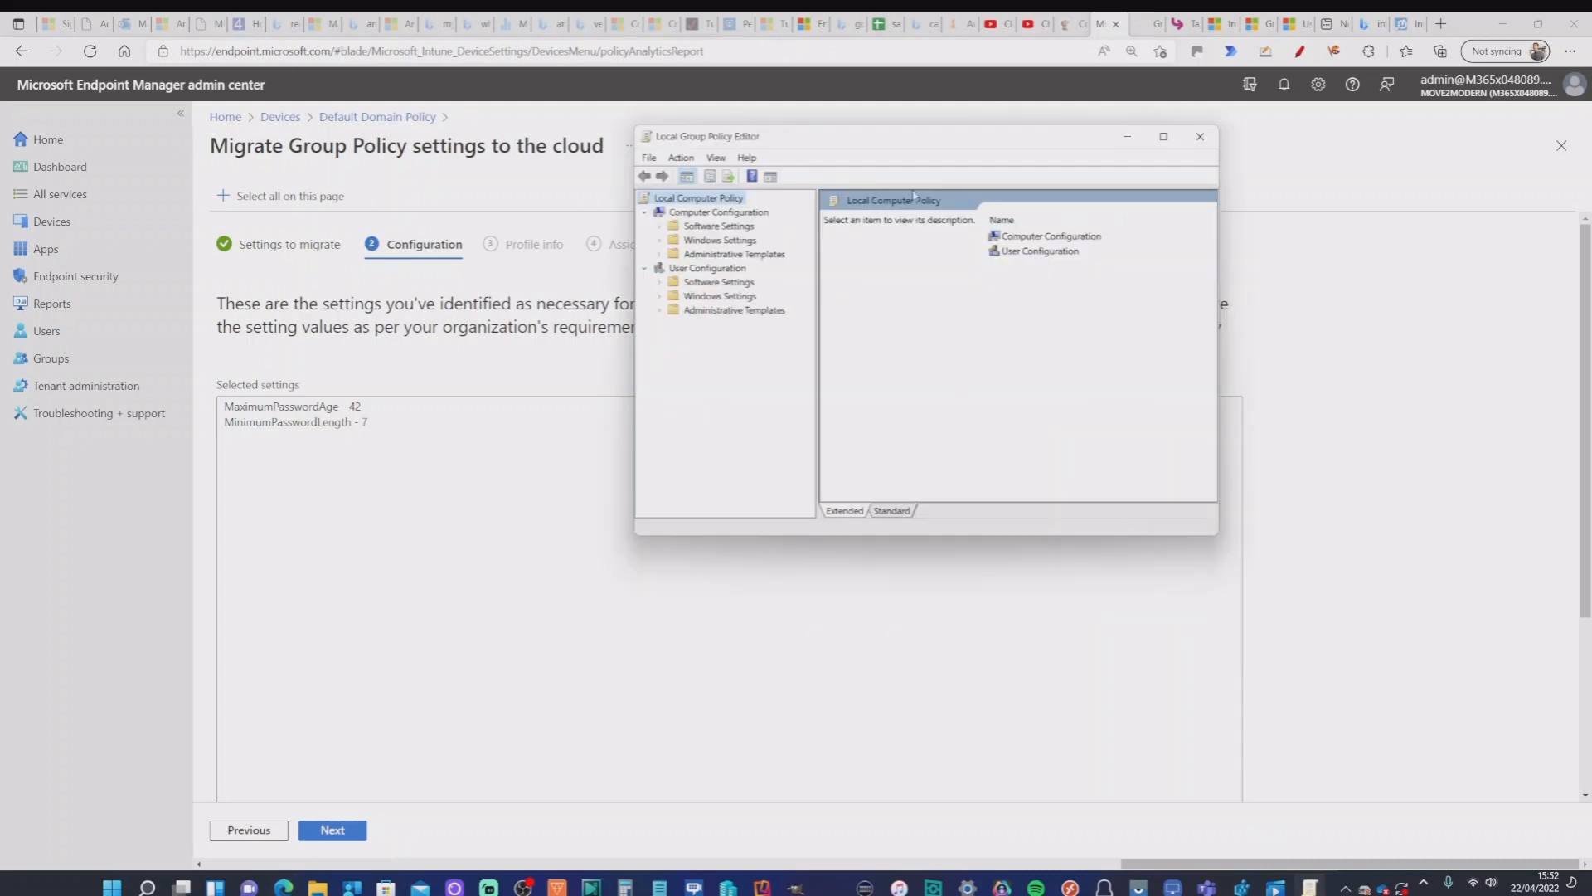
left_click_drag(882, 142, 743, 235)
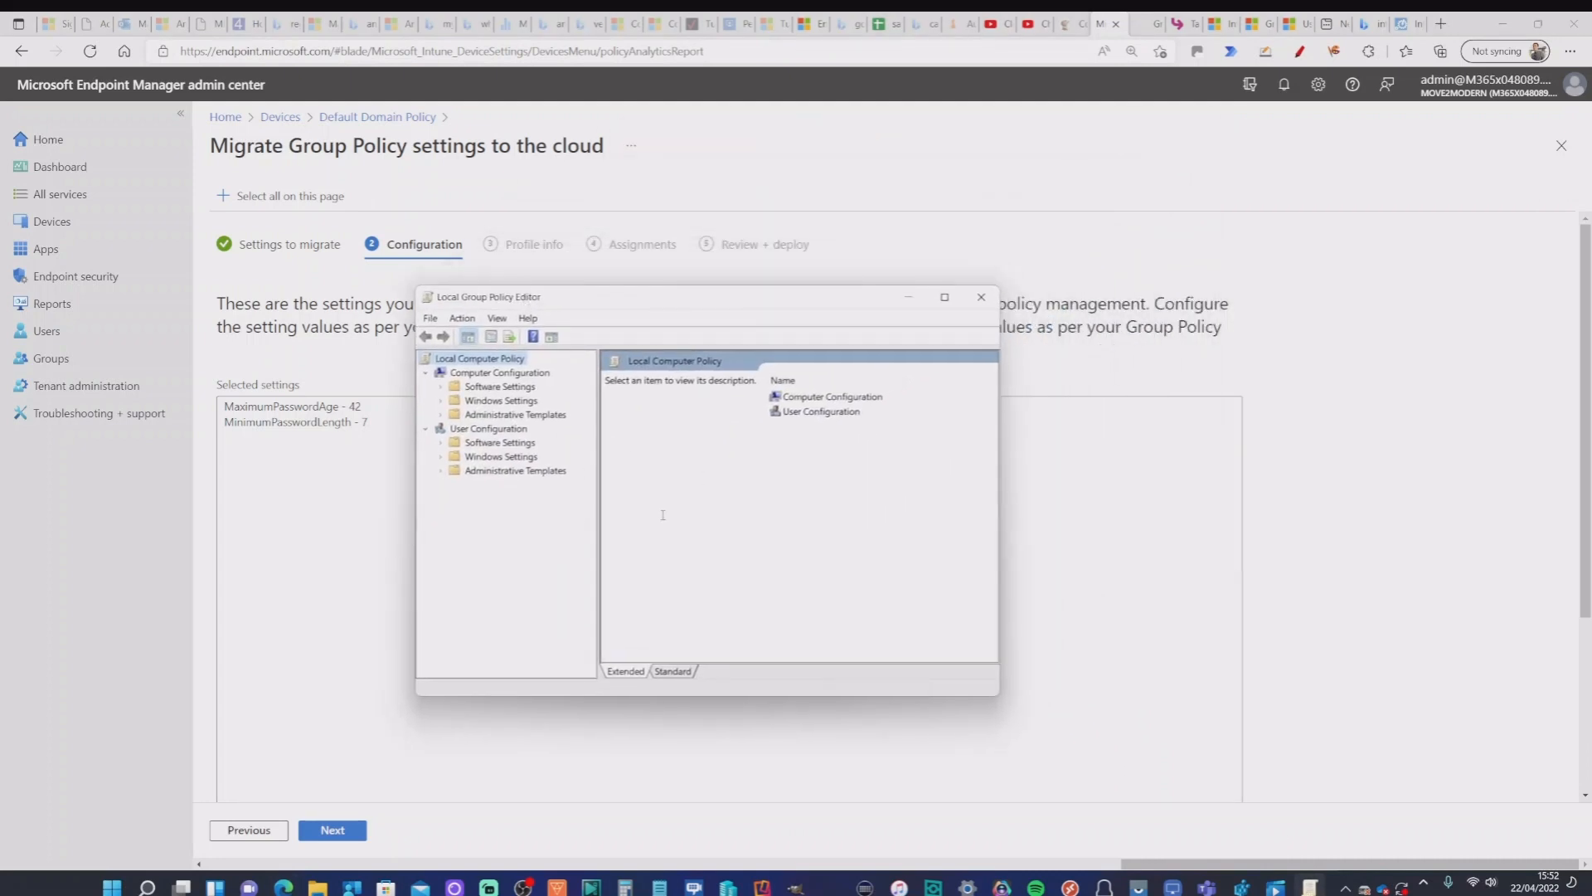
left_click(486, 401)
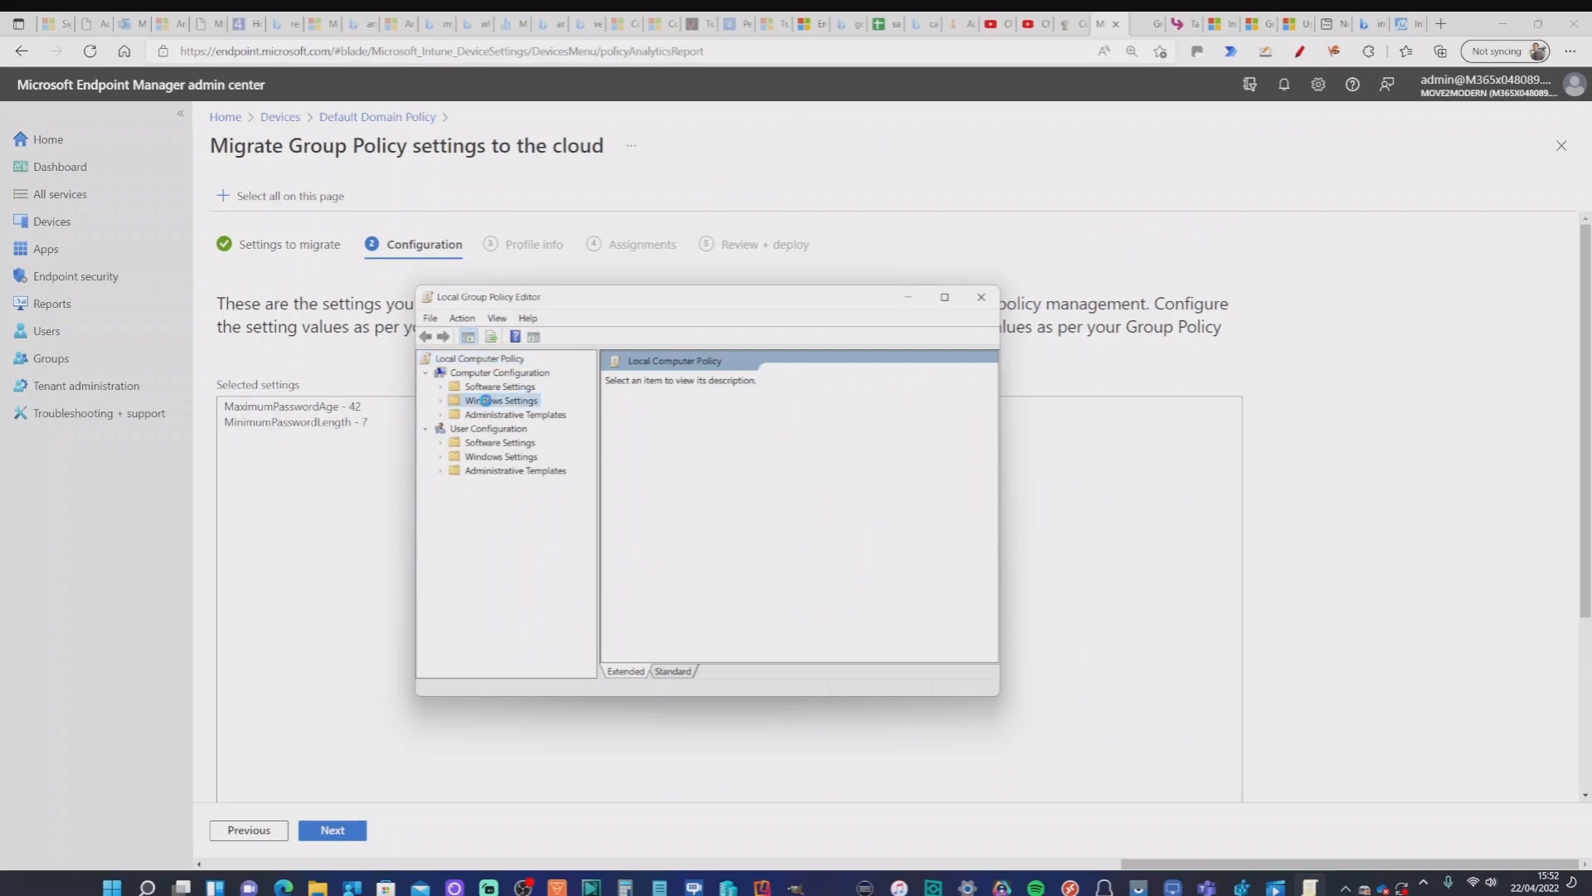
double_click(808, 442)
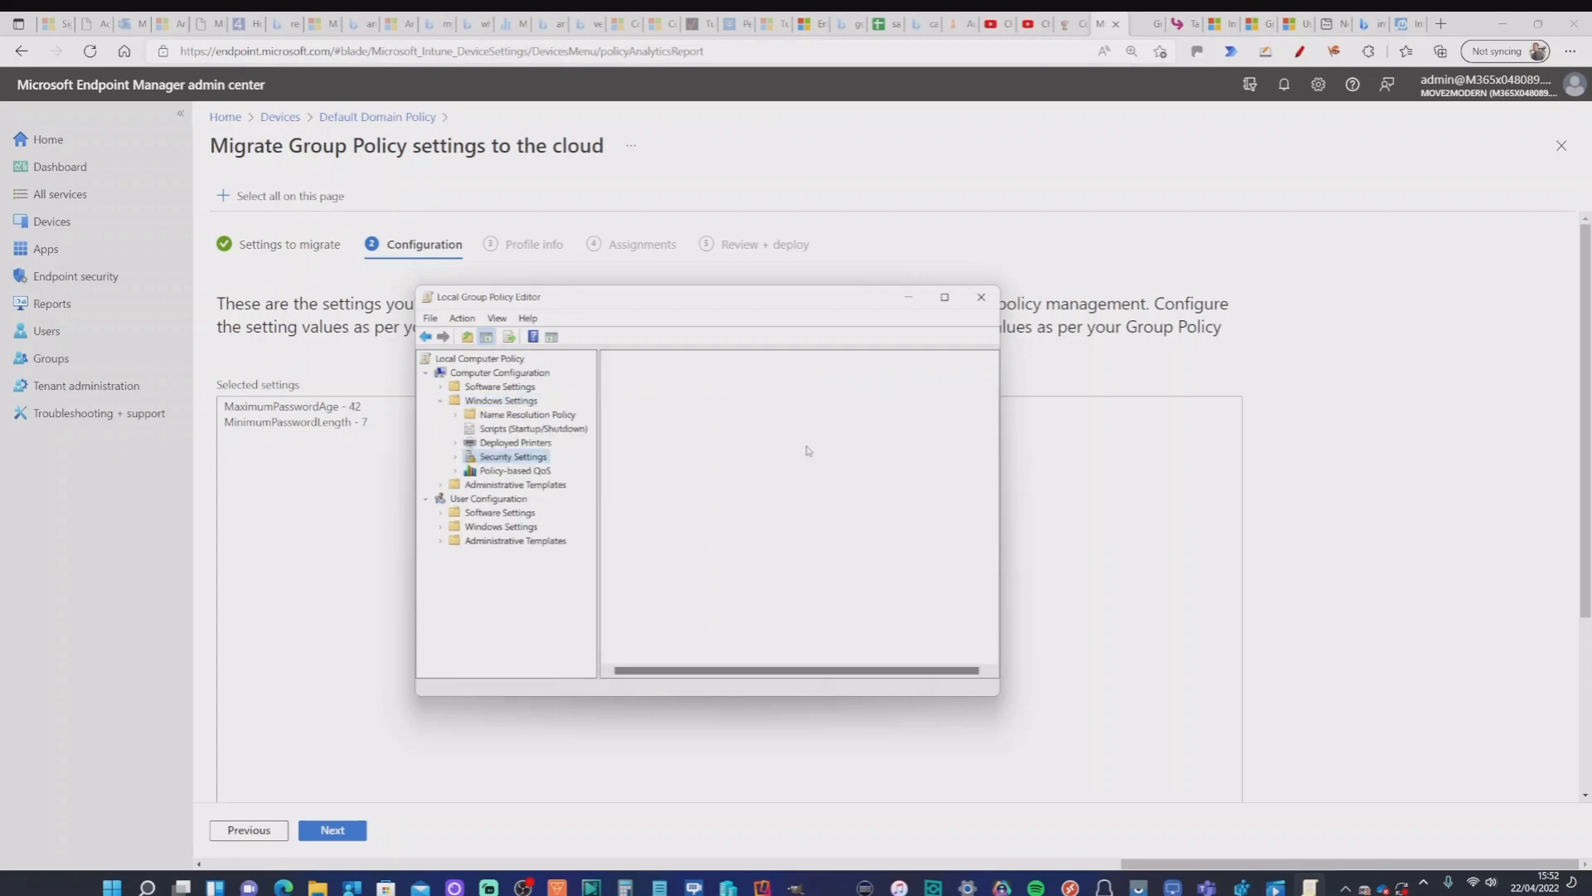
double_click(655, 378)
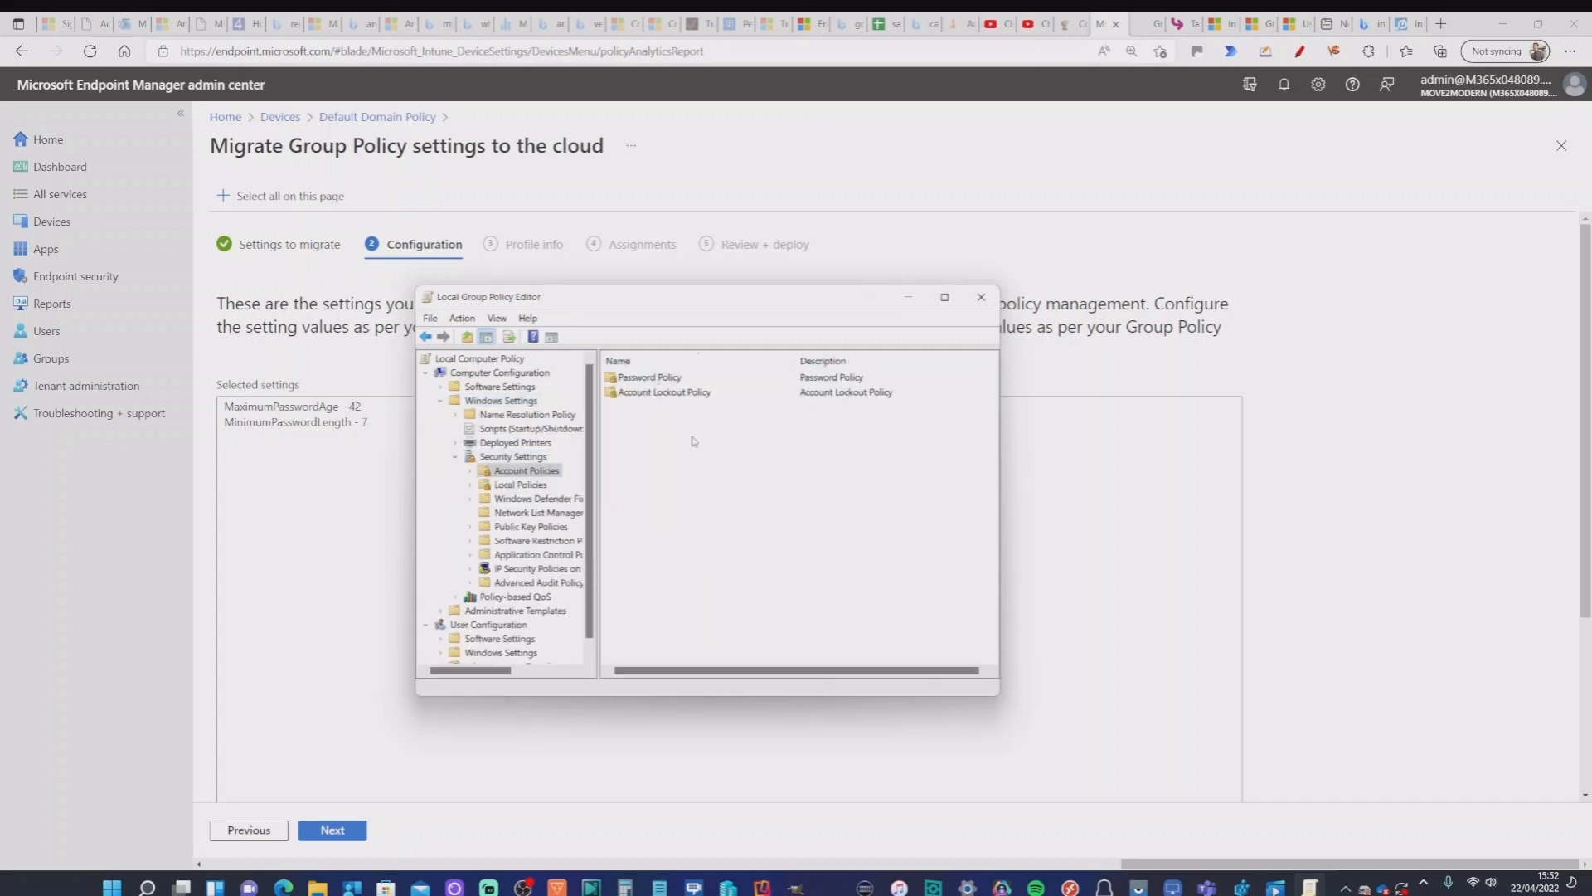
double_click(648, 379)
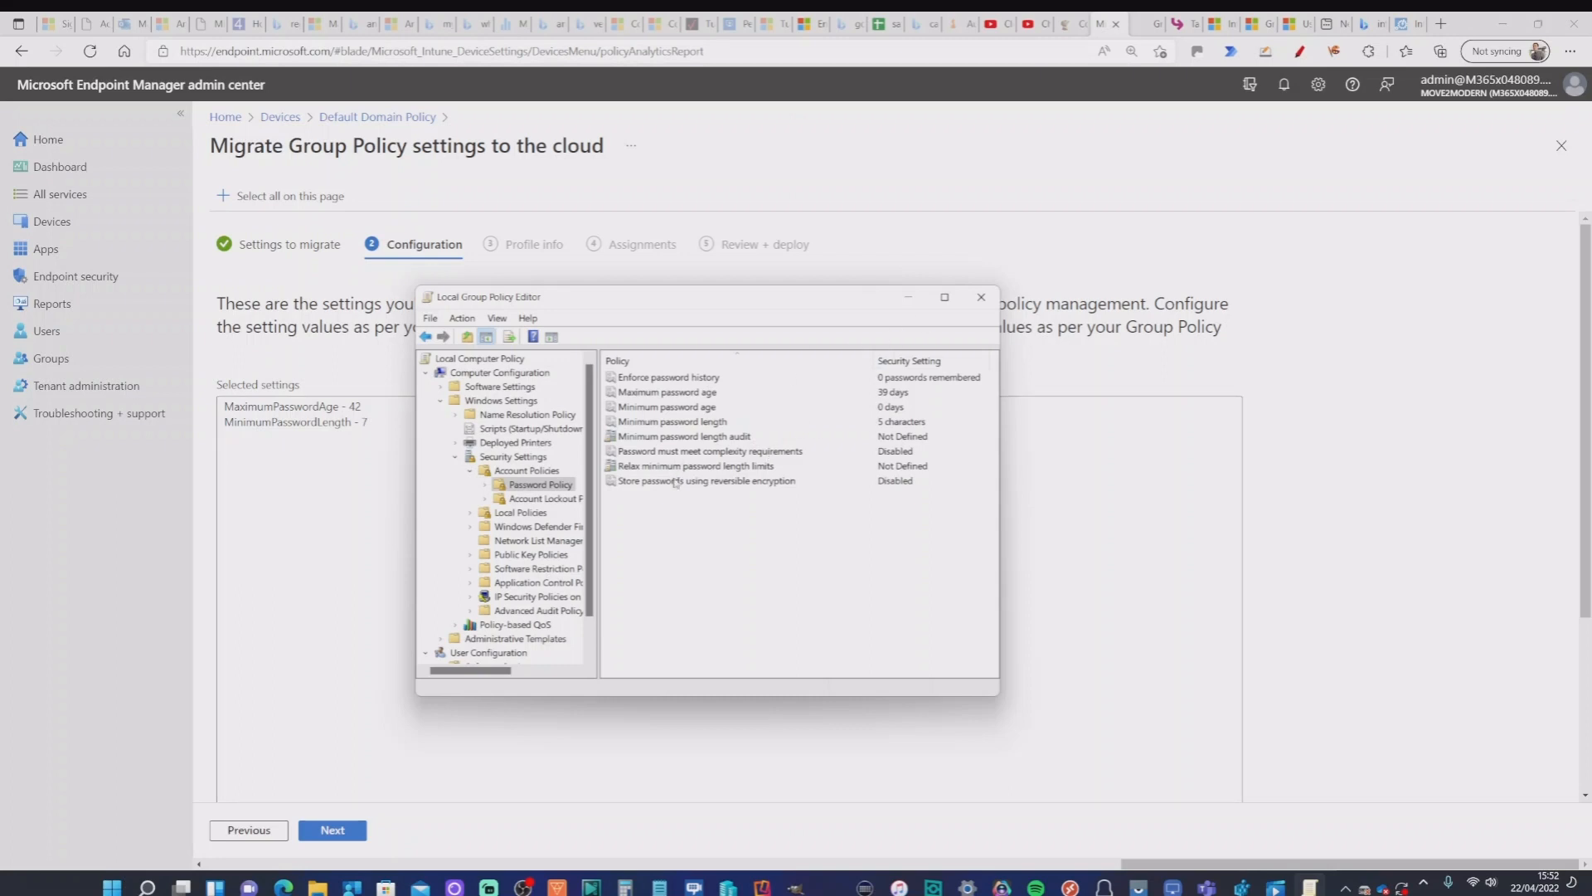
left_click(909, 300)
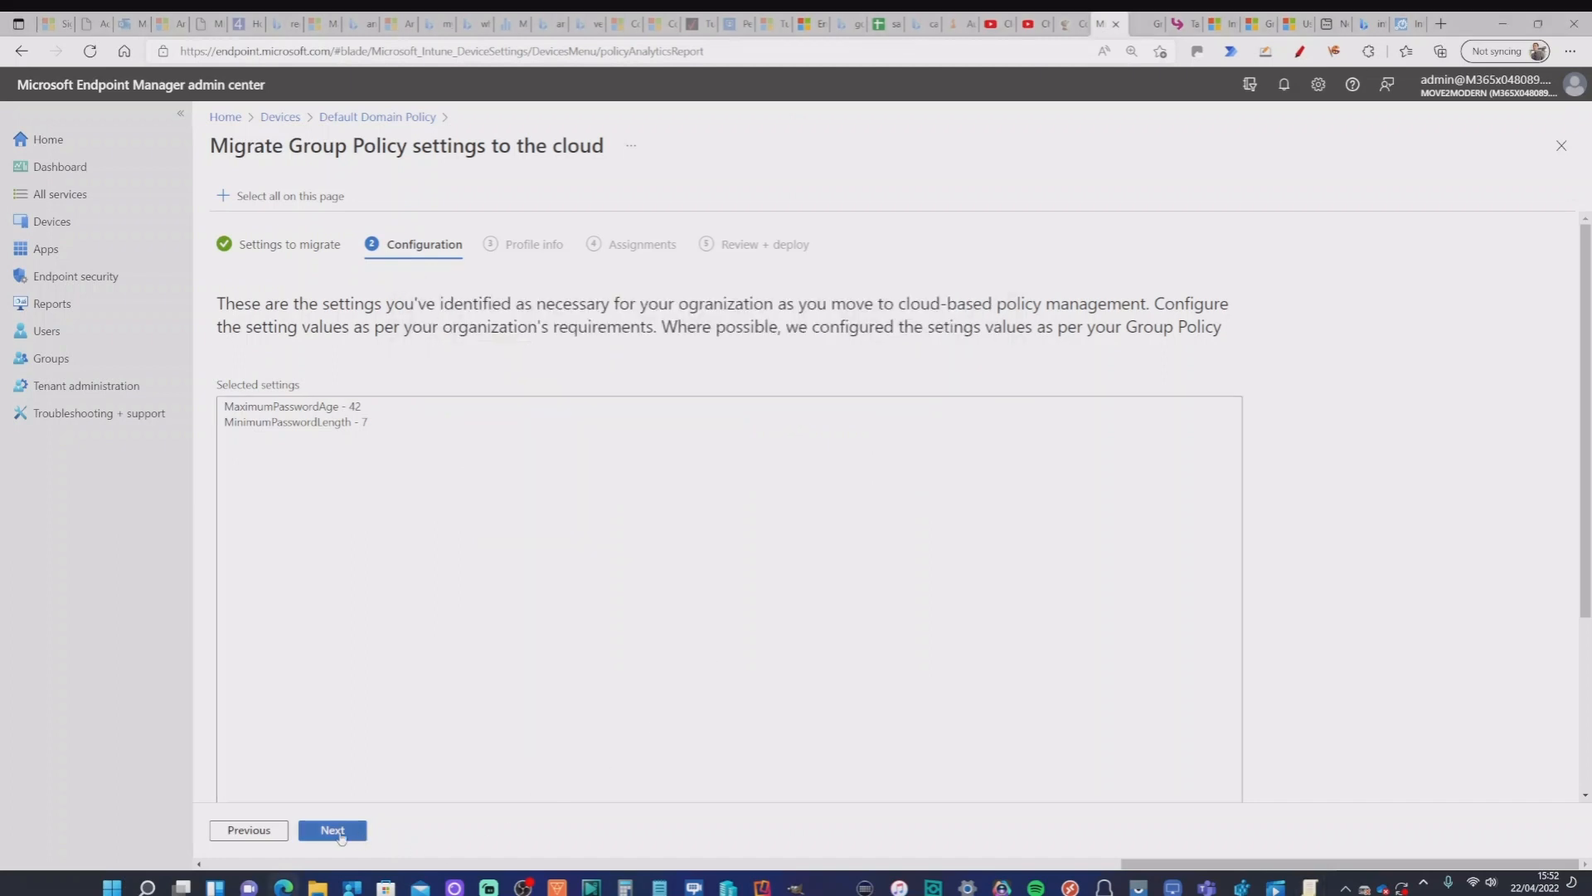
Accept the configured setting values, name the new profile Localpasswordpolicy, and continue to the assignments.
left_click(334, 831)
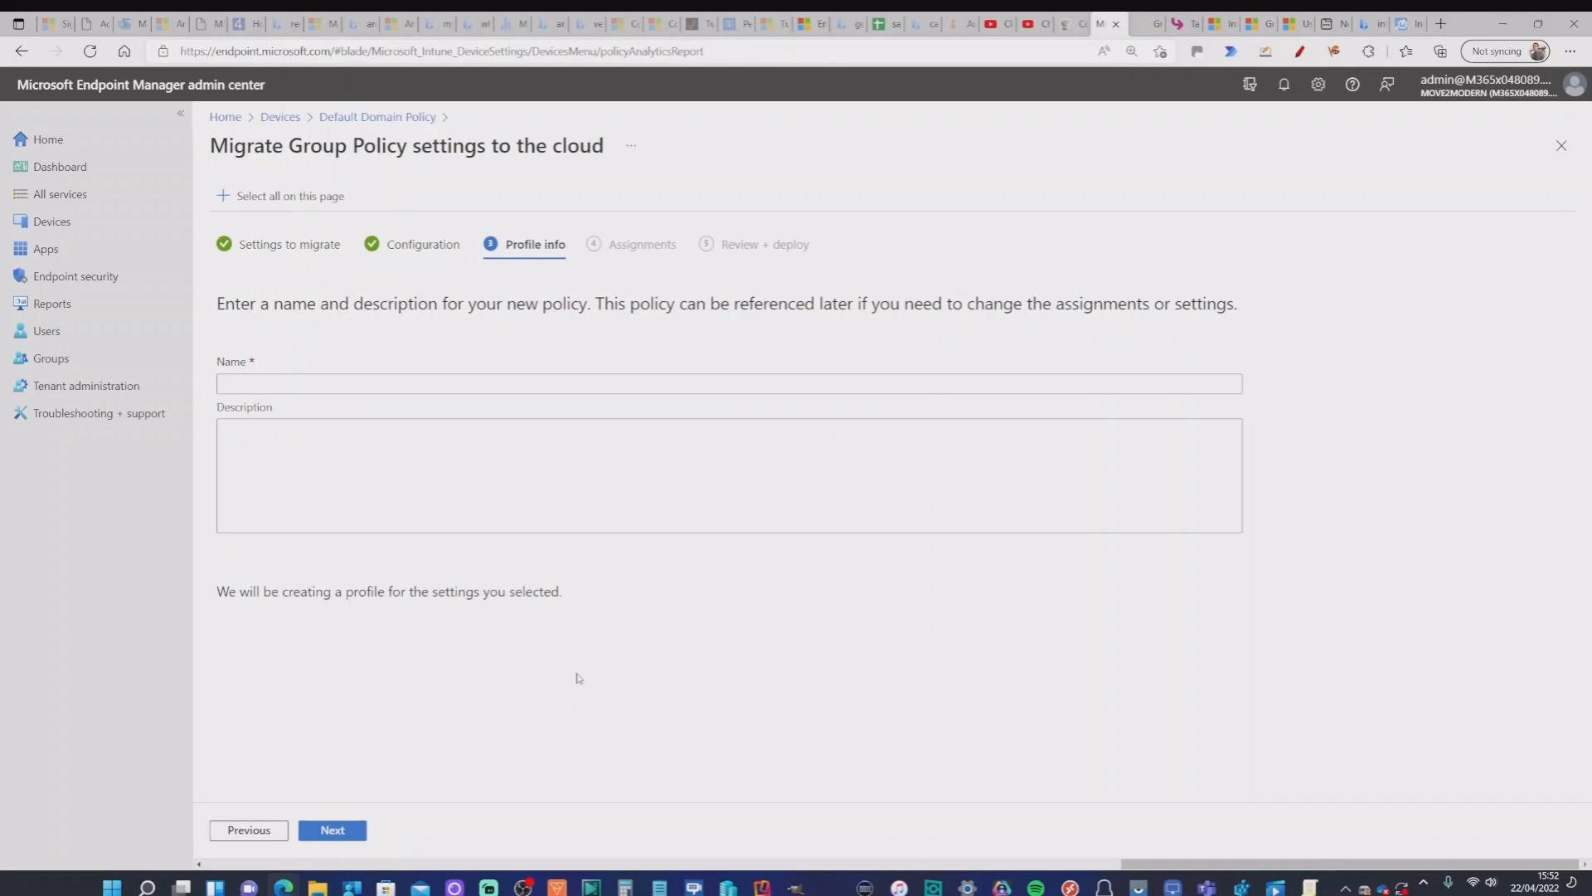
left_click(271, 382)
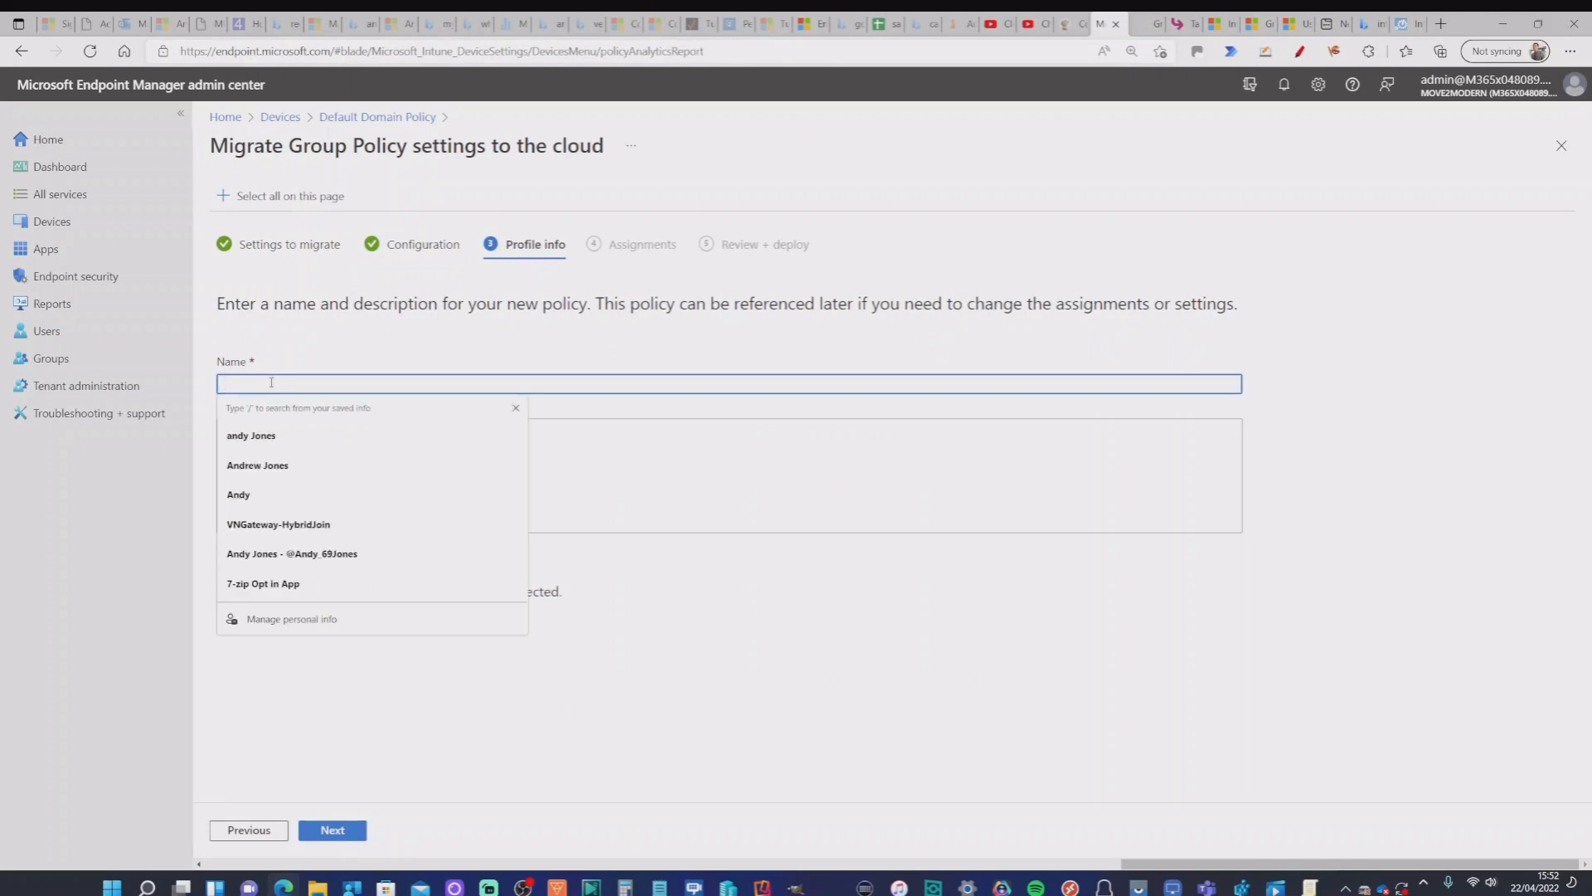
type("Local")
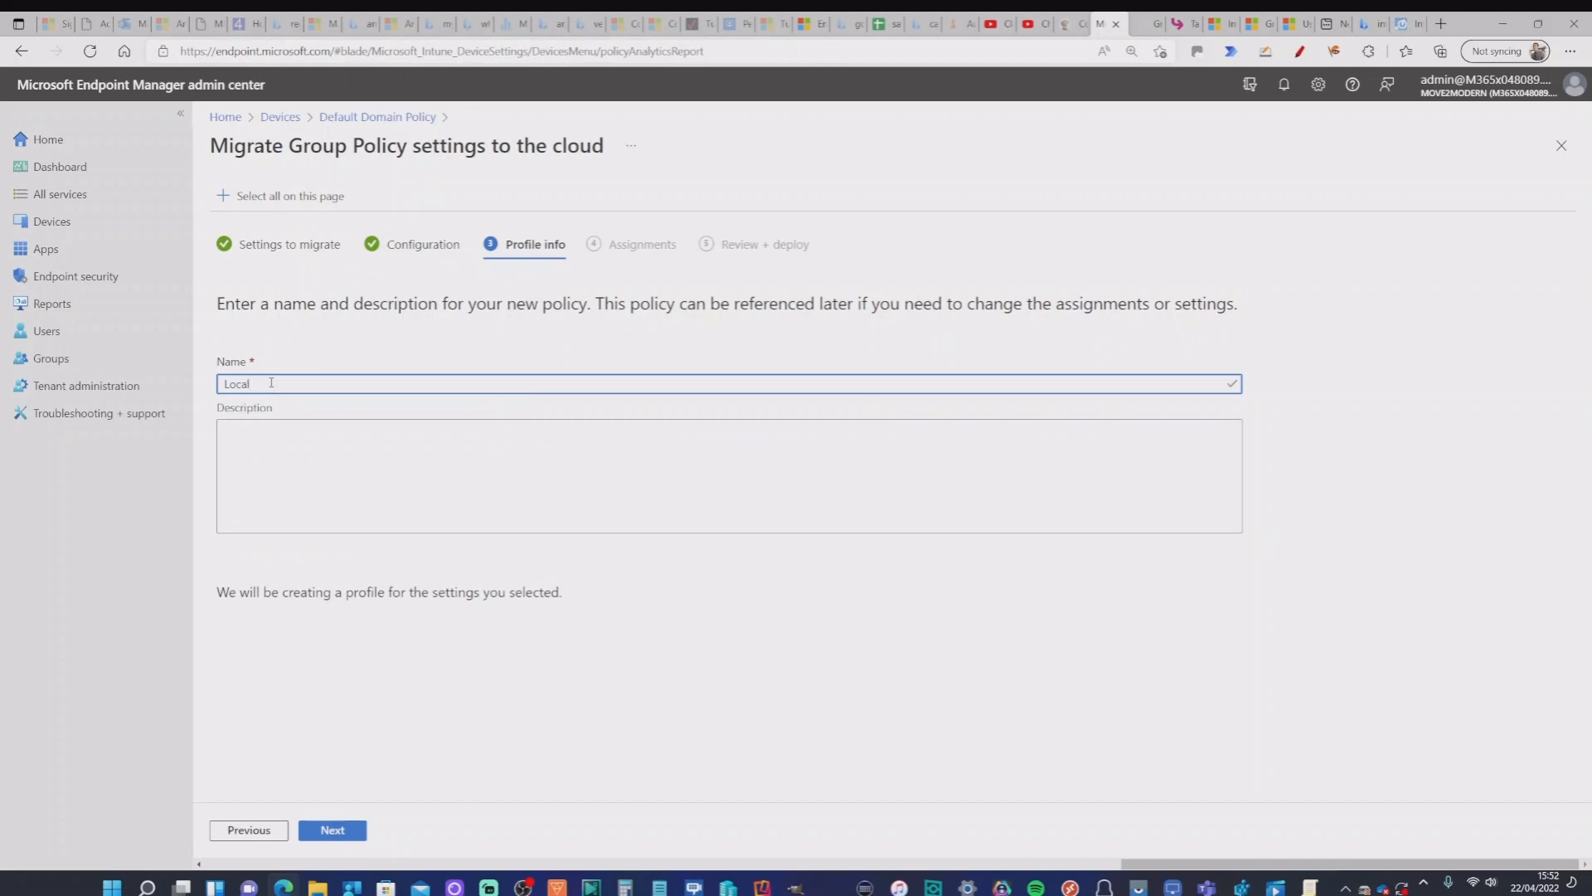
type("passwordpolicy")
left_click(335, 830)
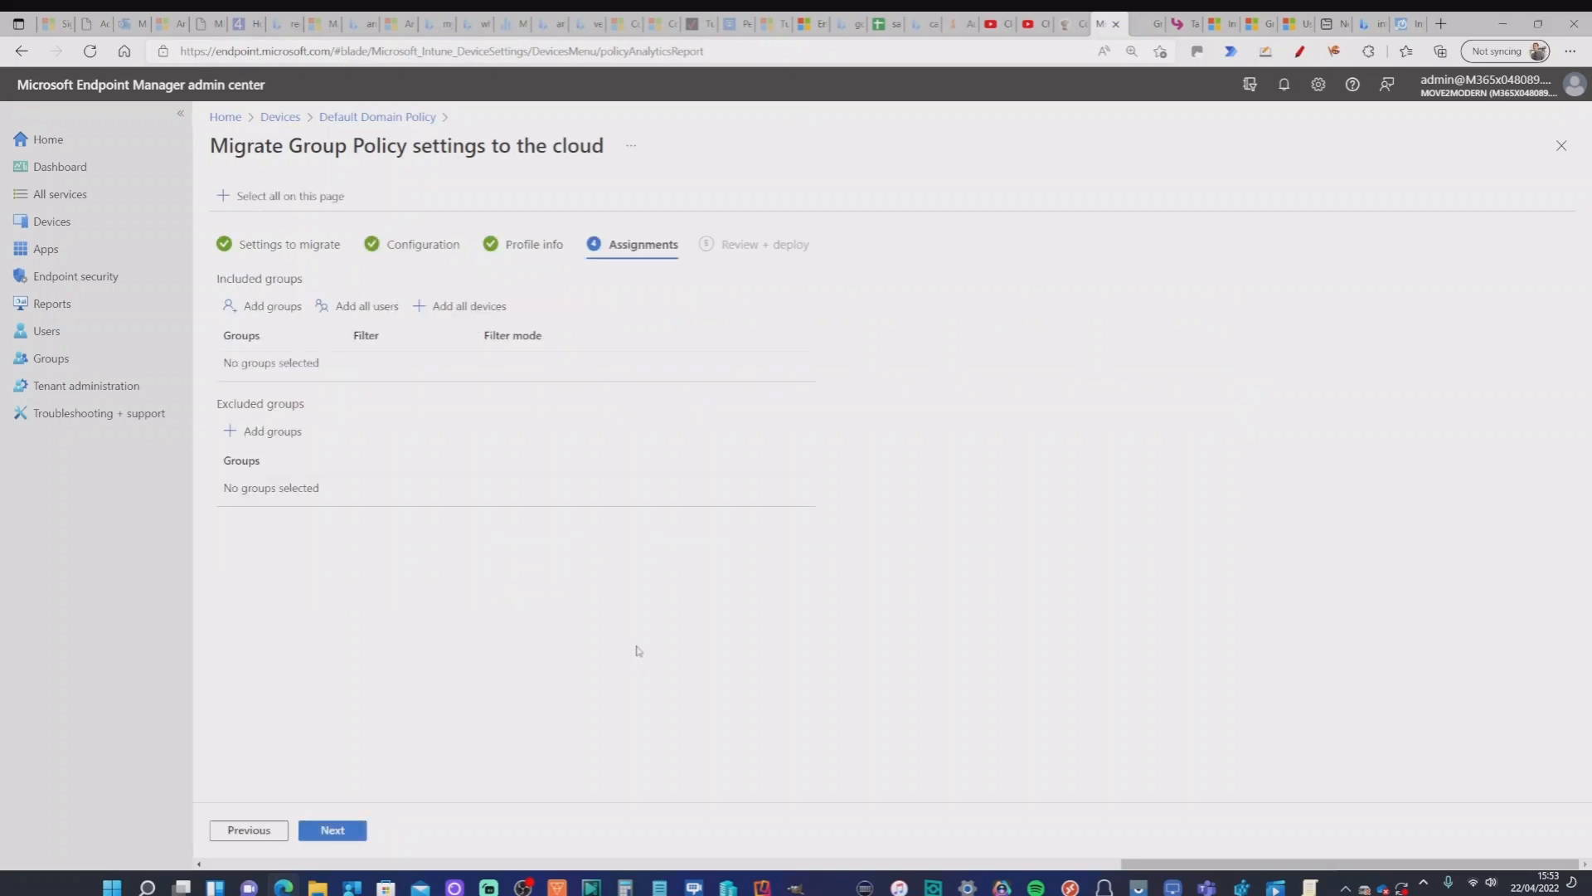
Search the groups to include for "gpo", close the selection without adding any group, and continue to the review and deploy stage.
left_click(270, 309)
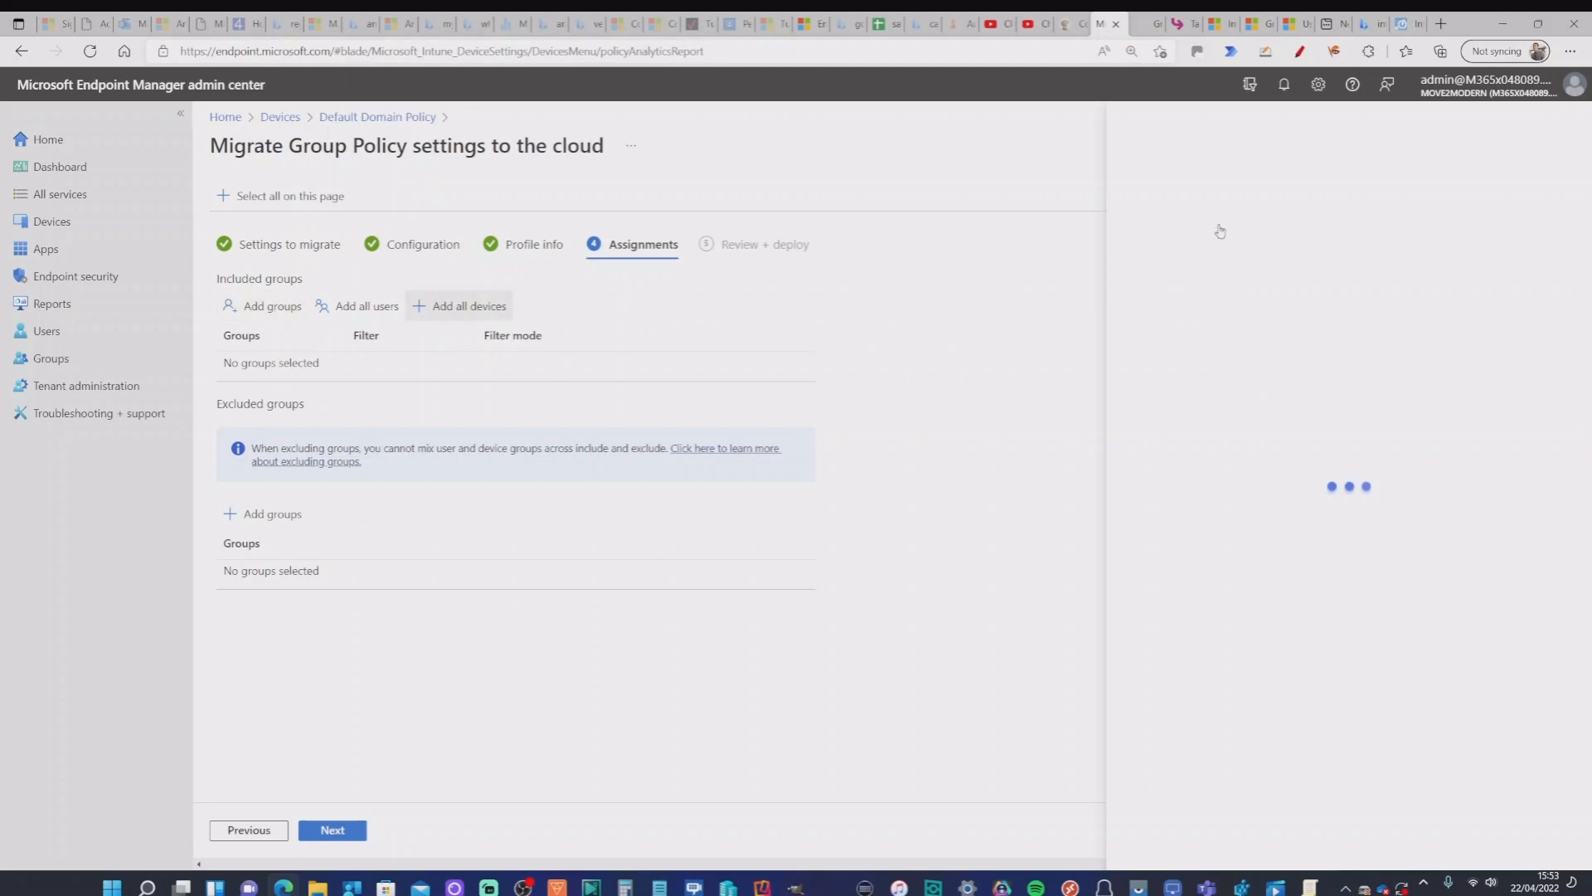
left_click(1217, 184)
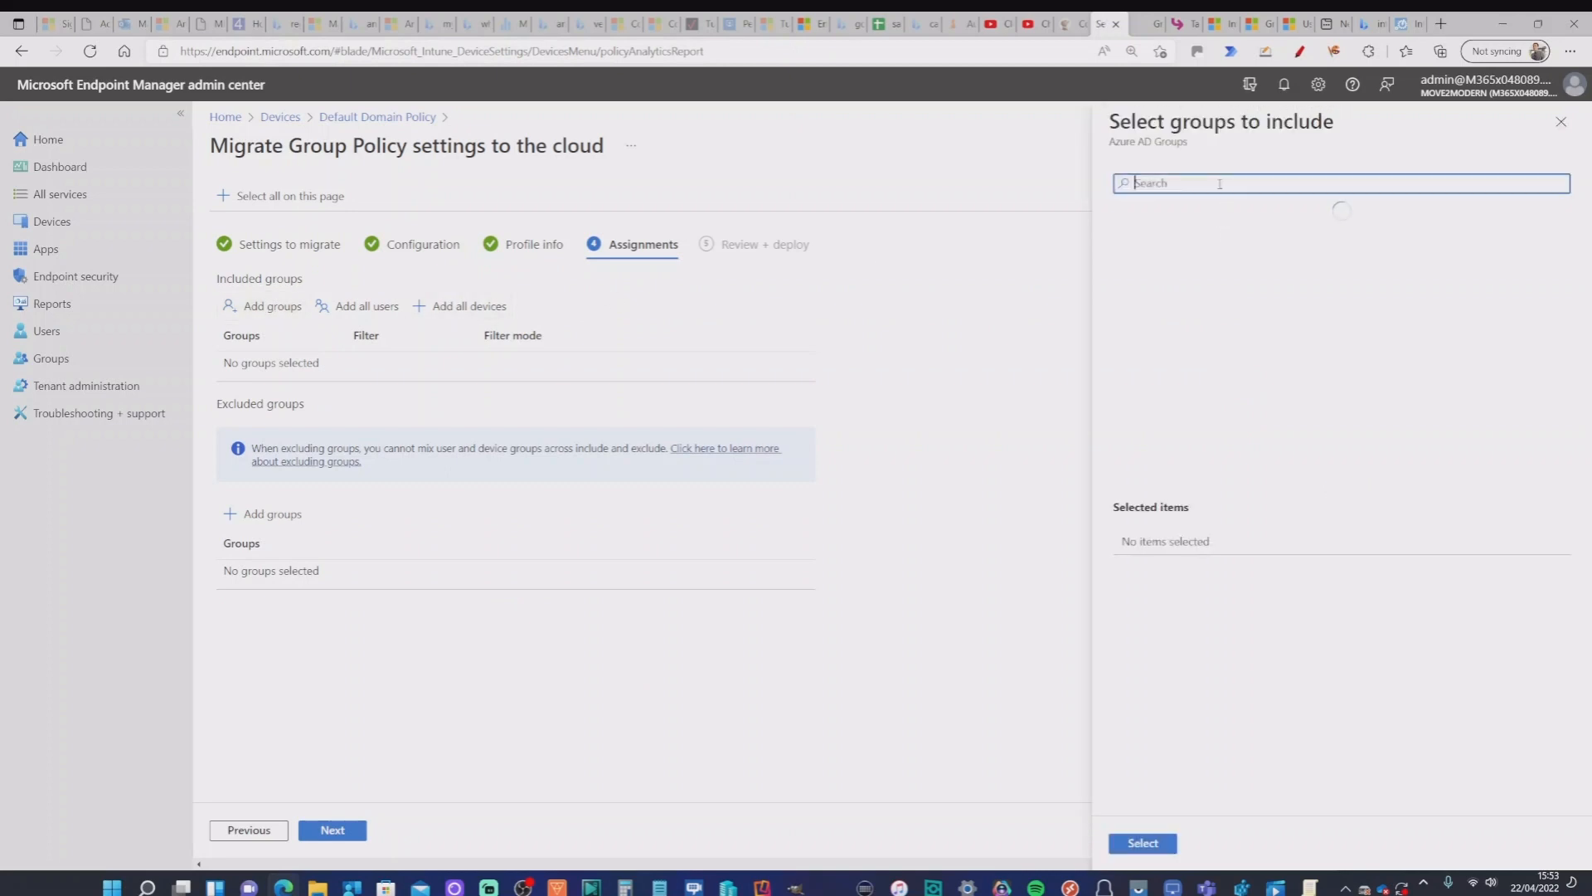
type("gpo")
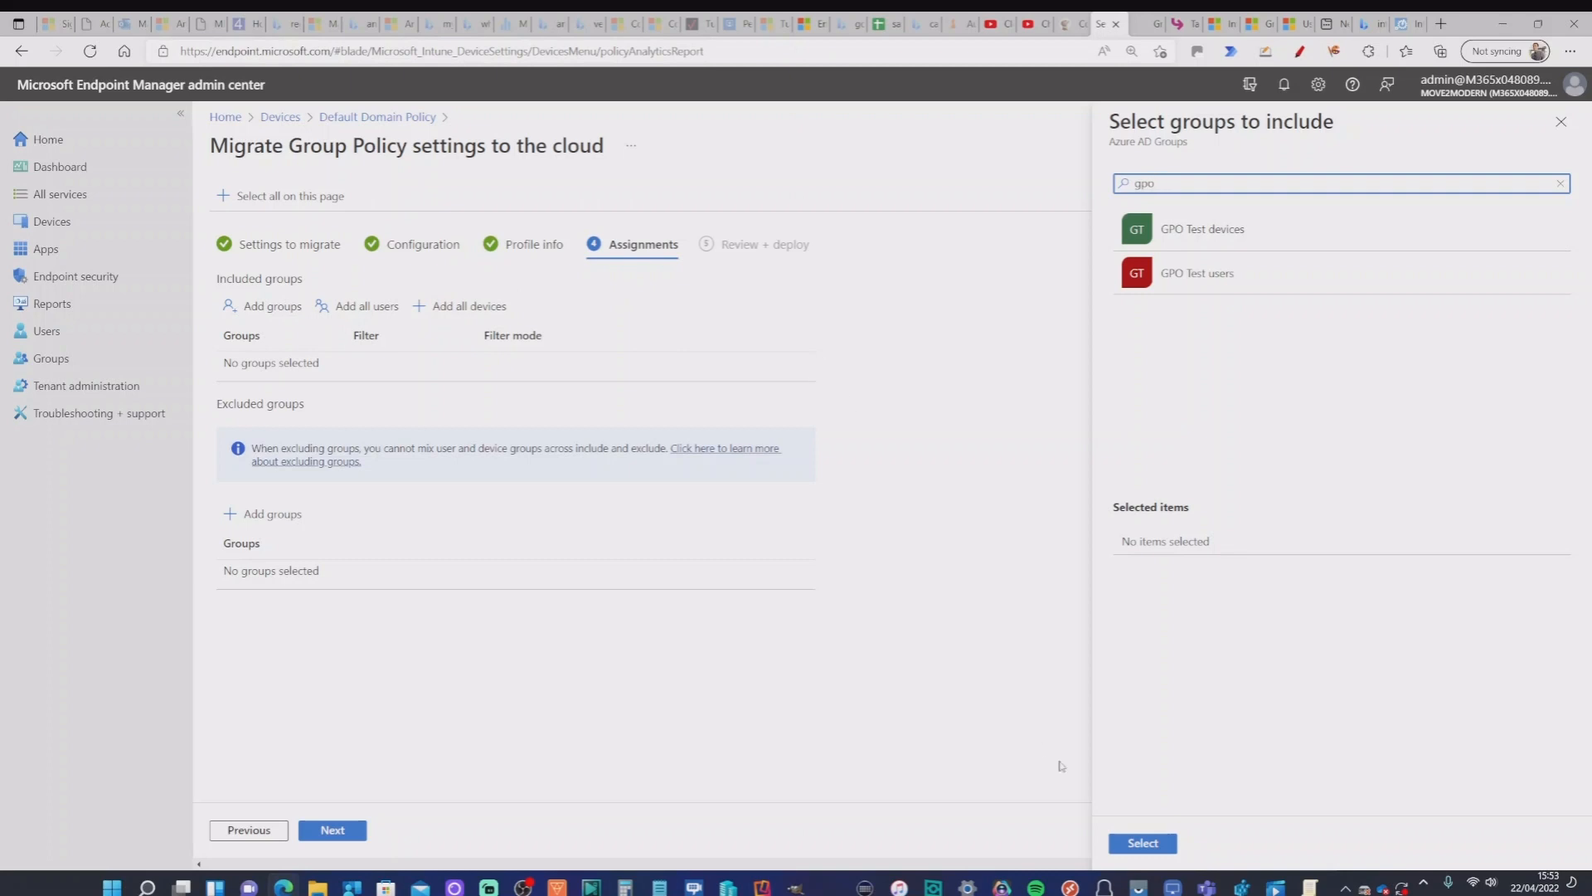
left_click(1143, 844)
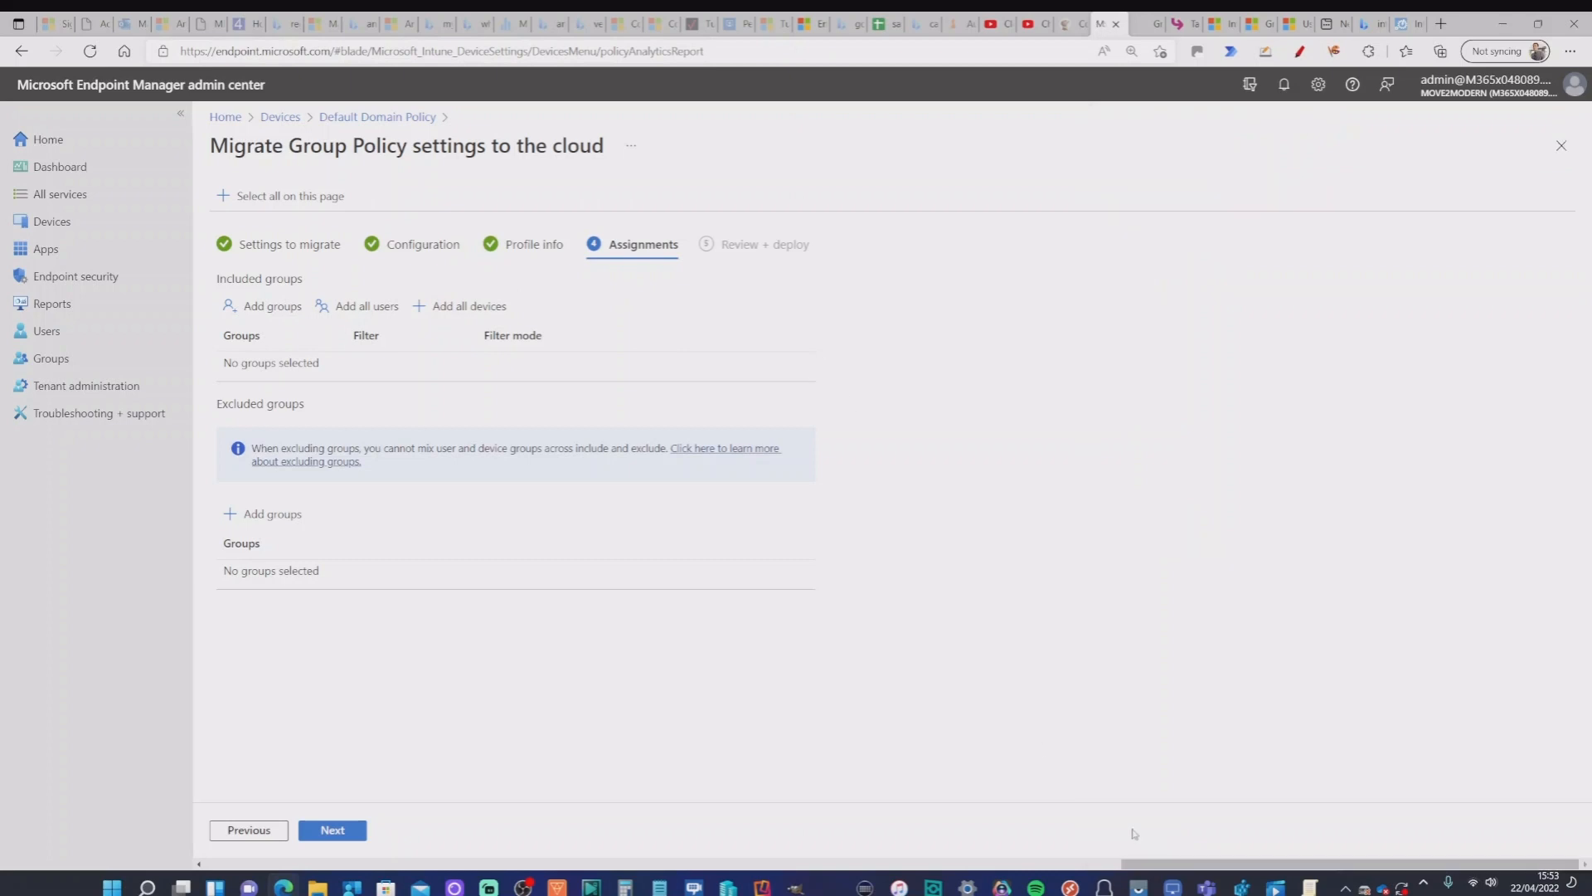
left_click(333, 830)
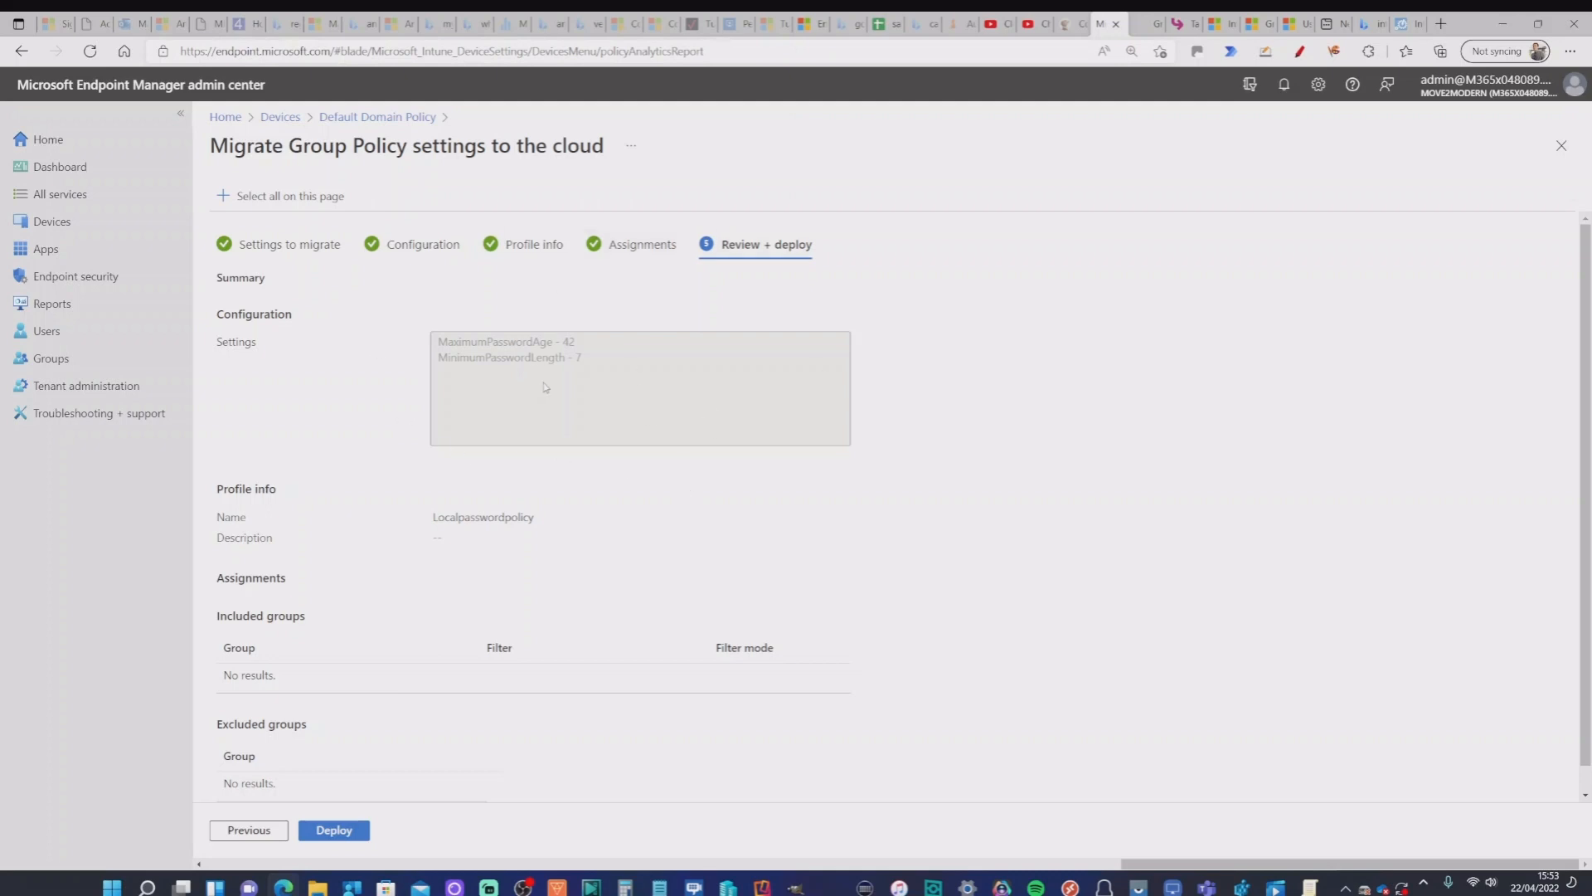
Discard the unsaved migration and open the per-setting status of the existing Localpasswordpolicy configuration profile.
left_click(51, 222)
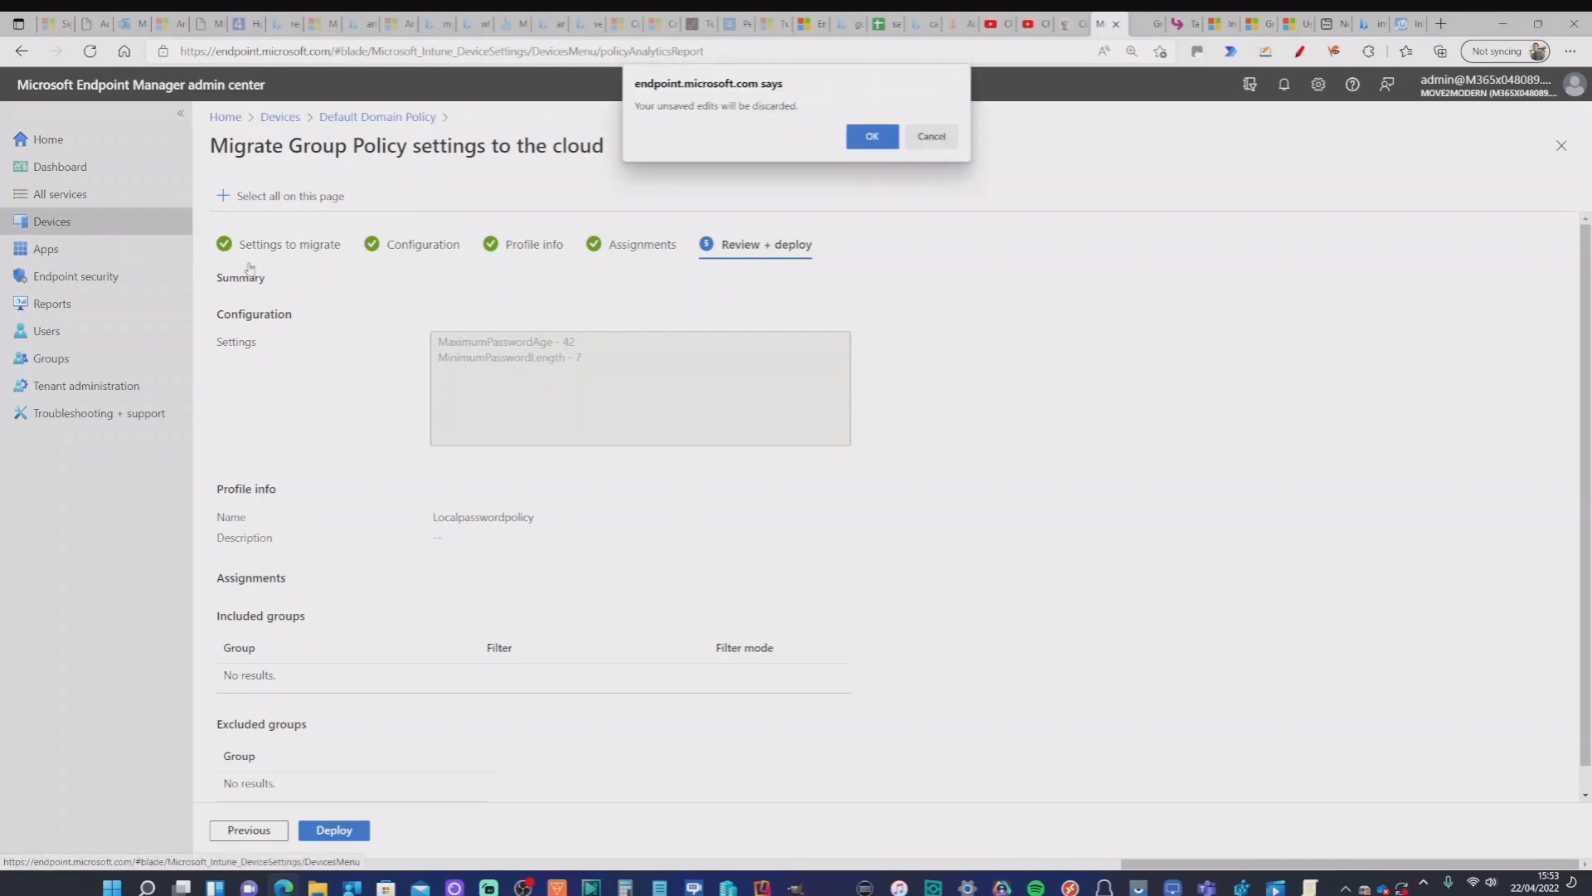
left_click(873, 137)
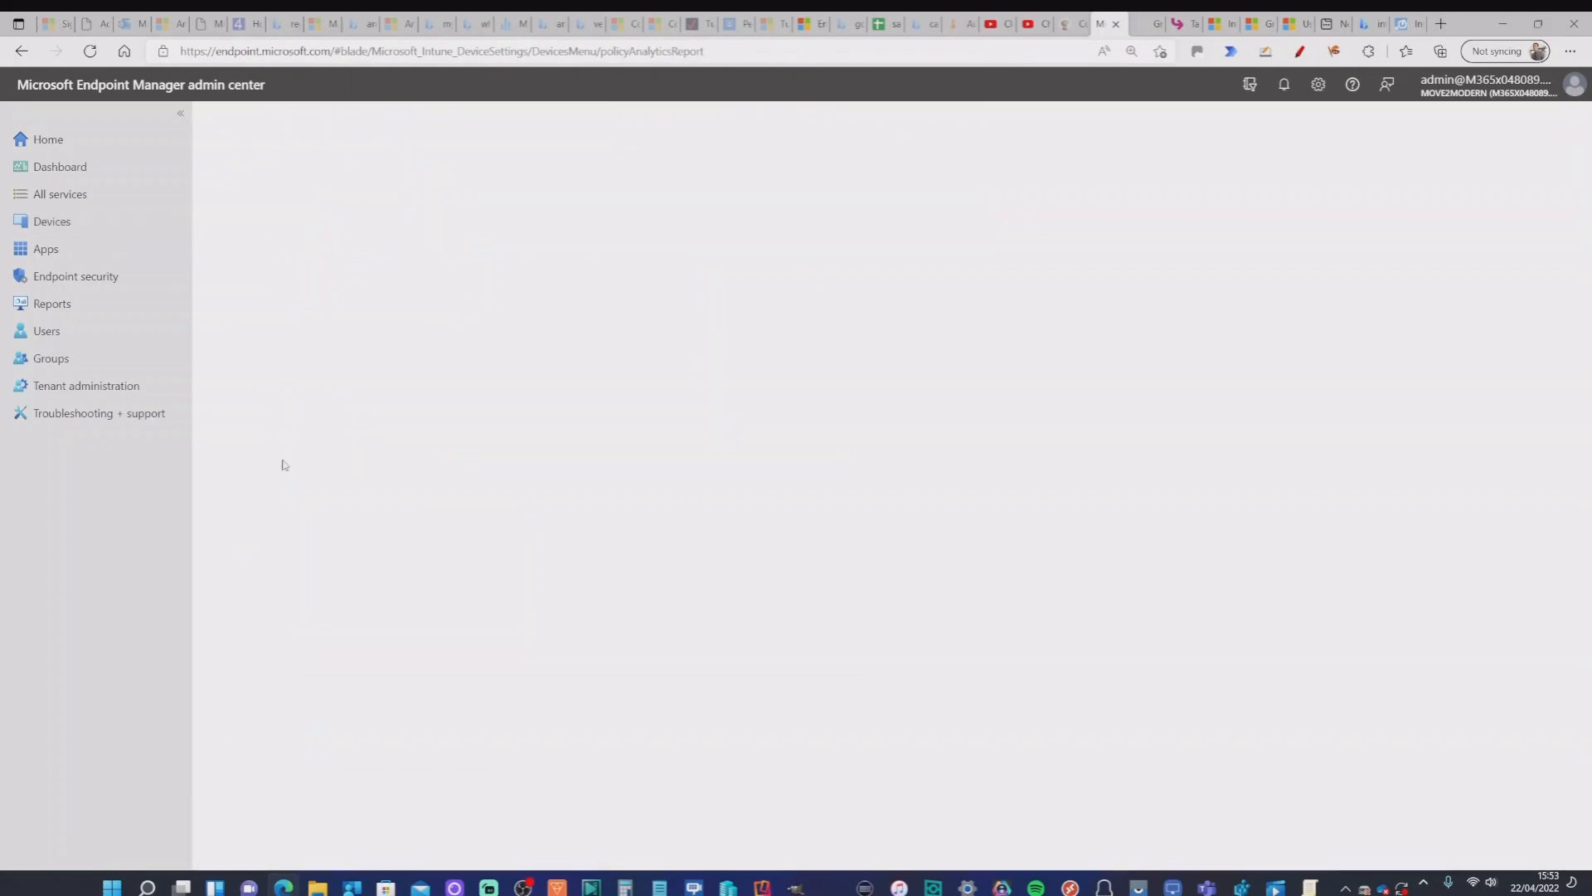
left_click(302, 679)
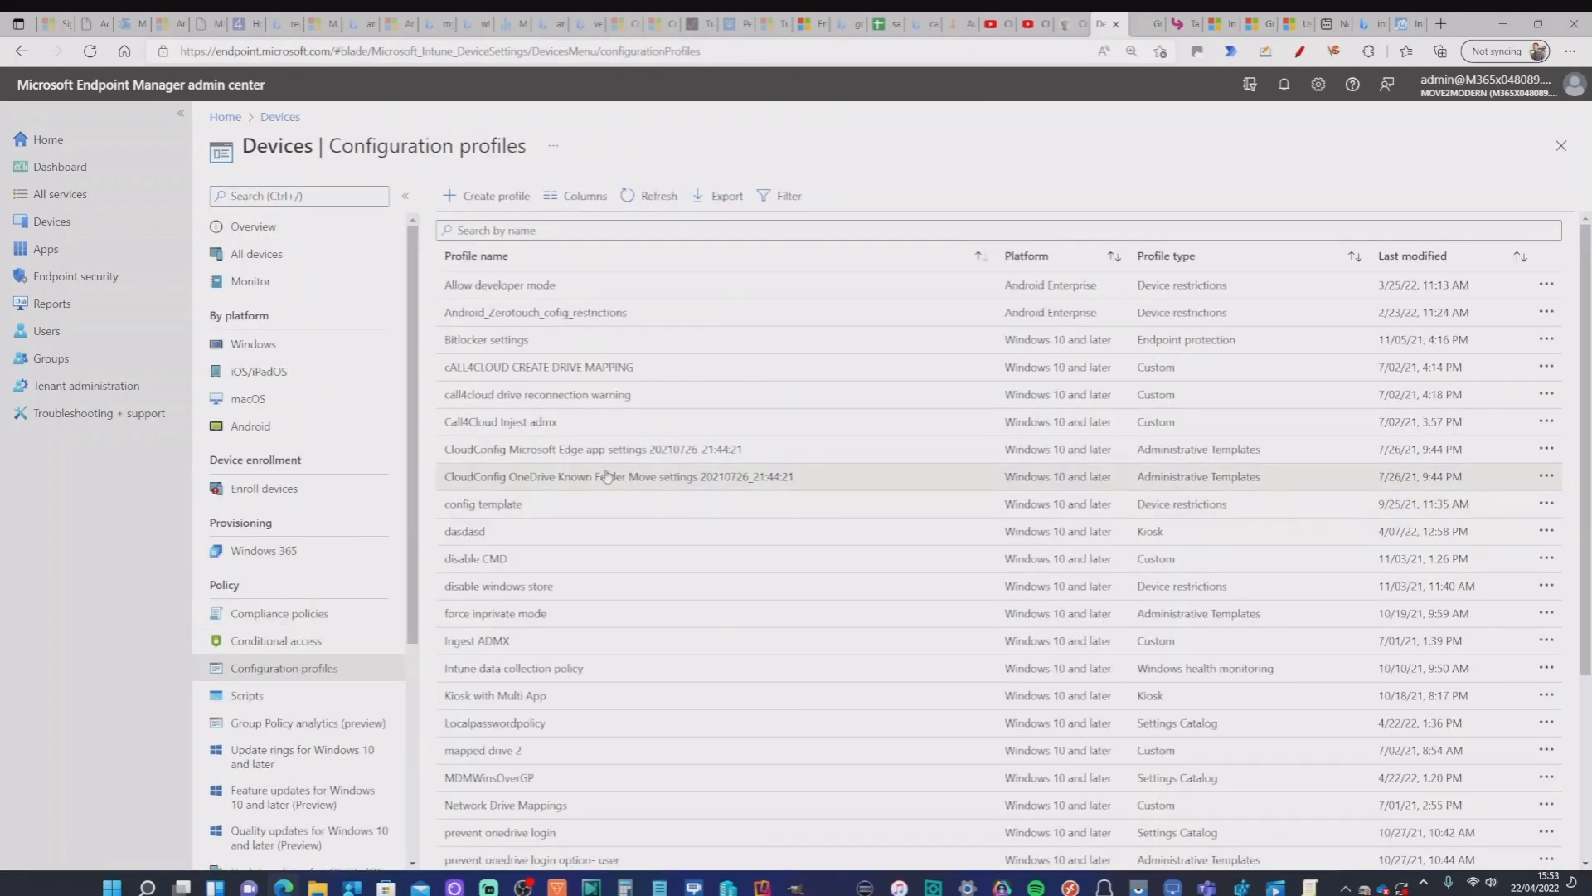
scroll(607, 476, "down", 3)
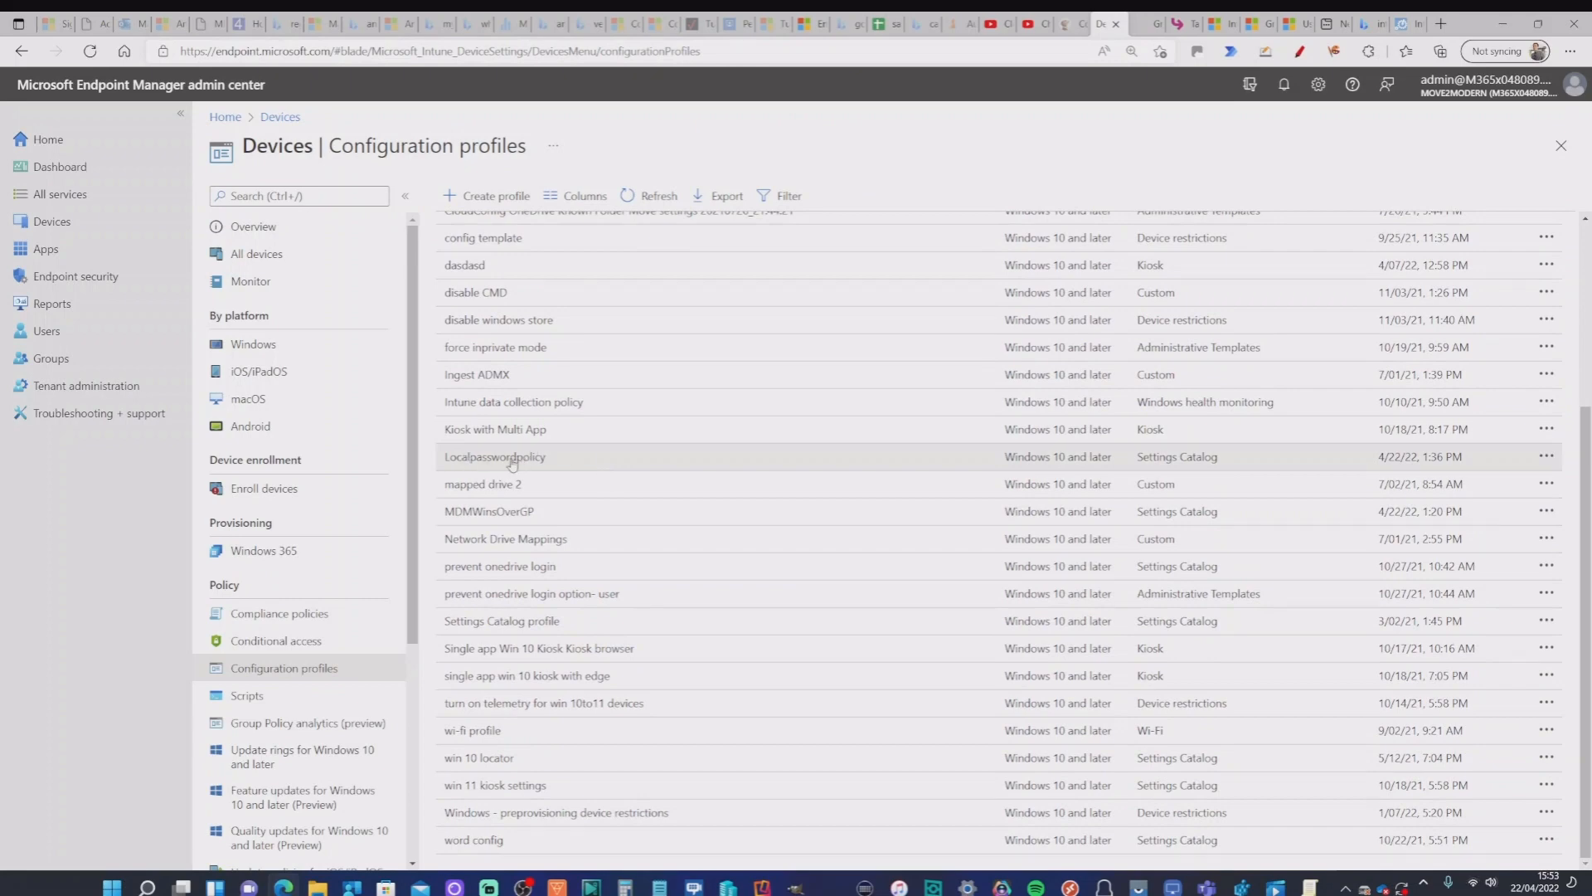
left_click(511, 461)
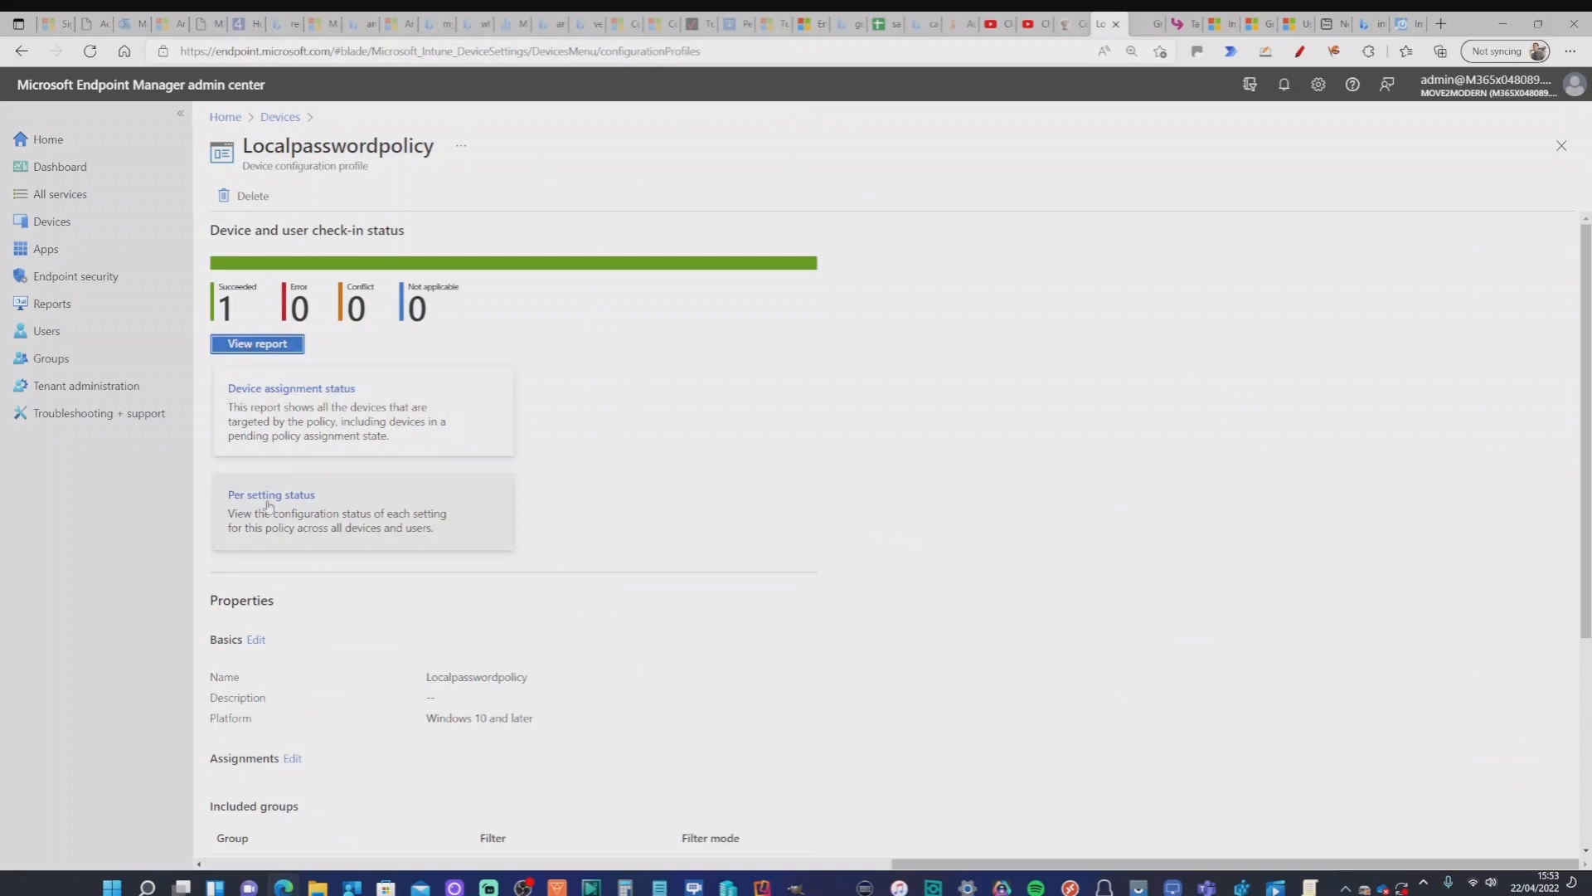
left_click(264, 515)
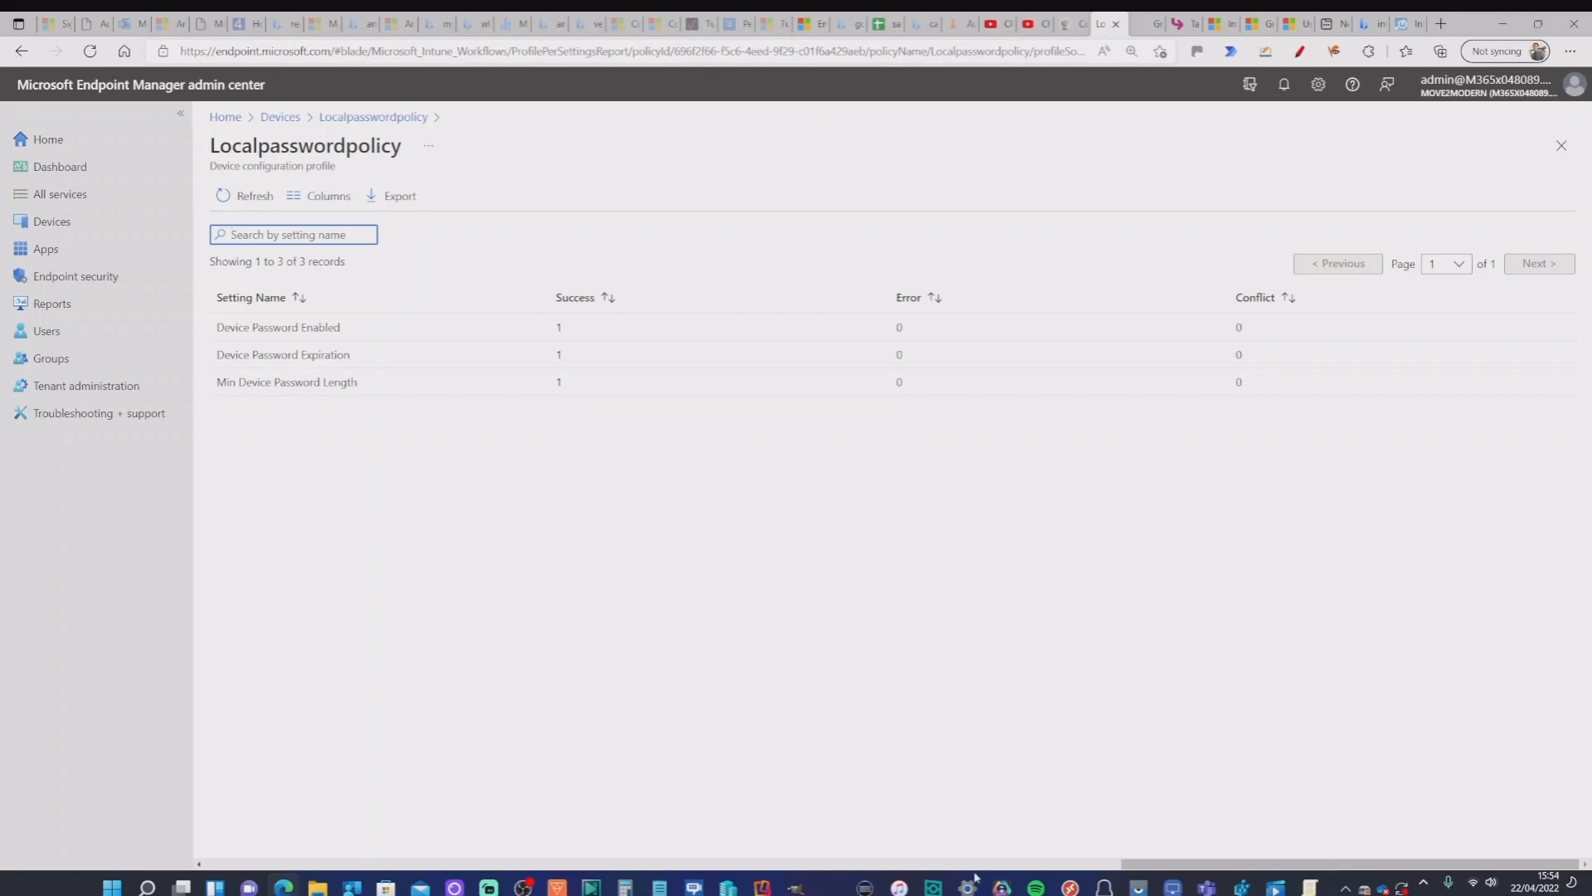
Switch to Windows Settings and open the management info of the Azure AD-connected work account managed by Contoso.
mouse_move(969, 886)
left_click(894, 753)
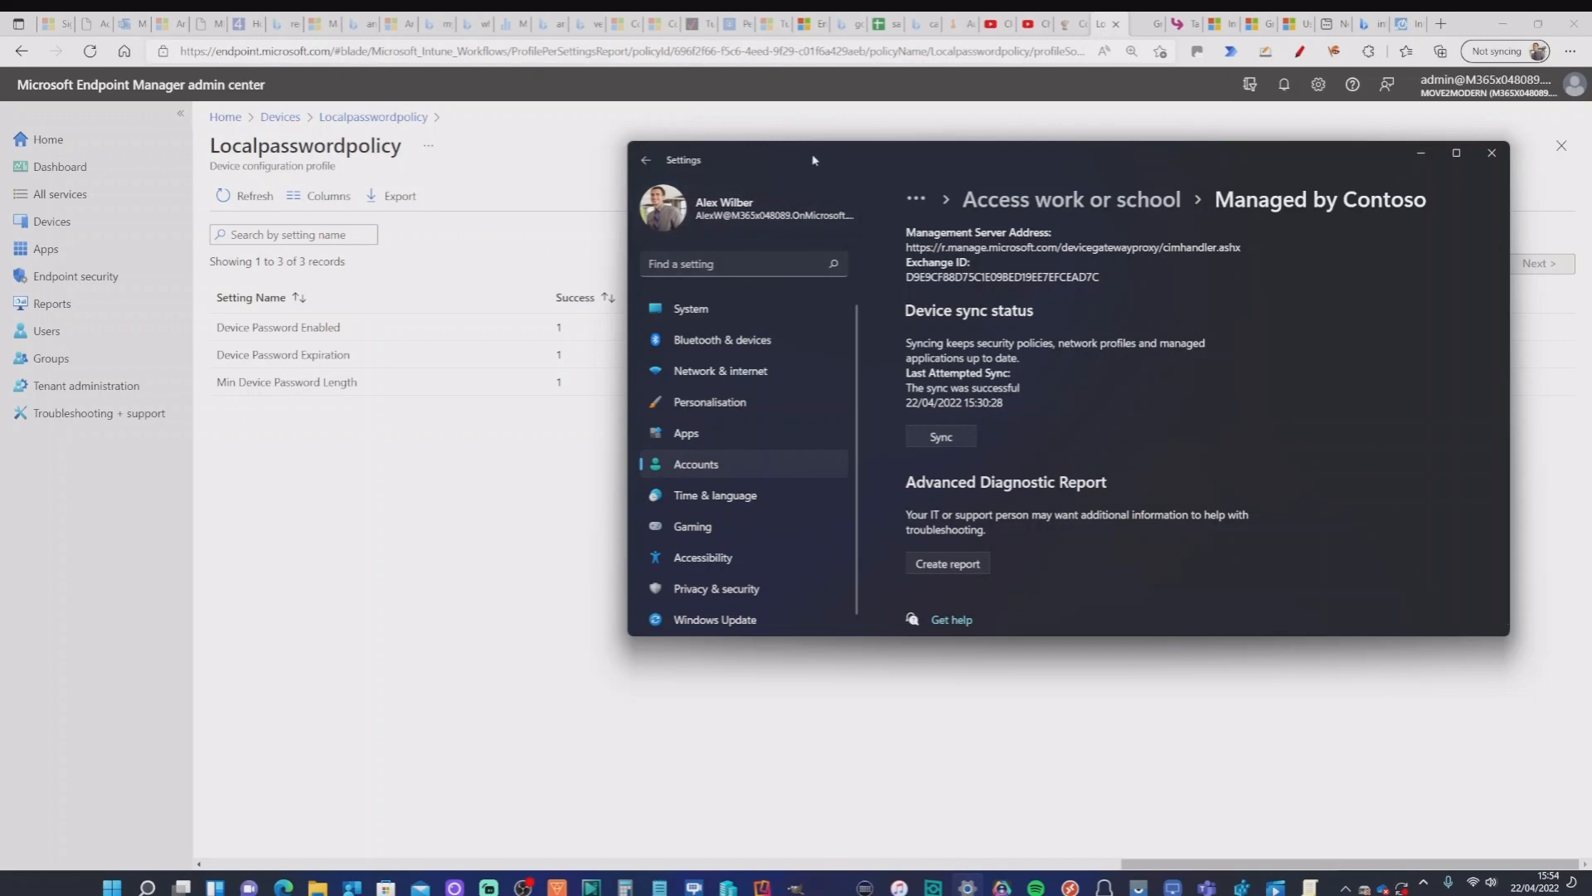
left_click_drag(816, 160, 639, 160)
left_click(524, 470)
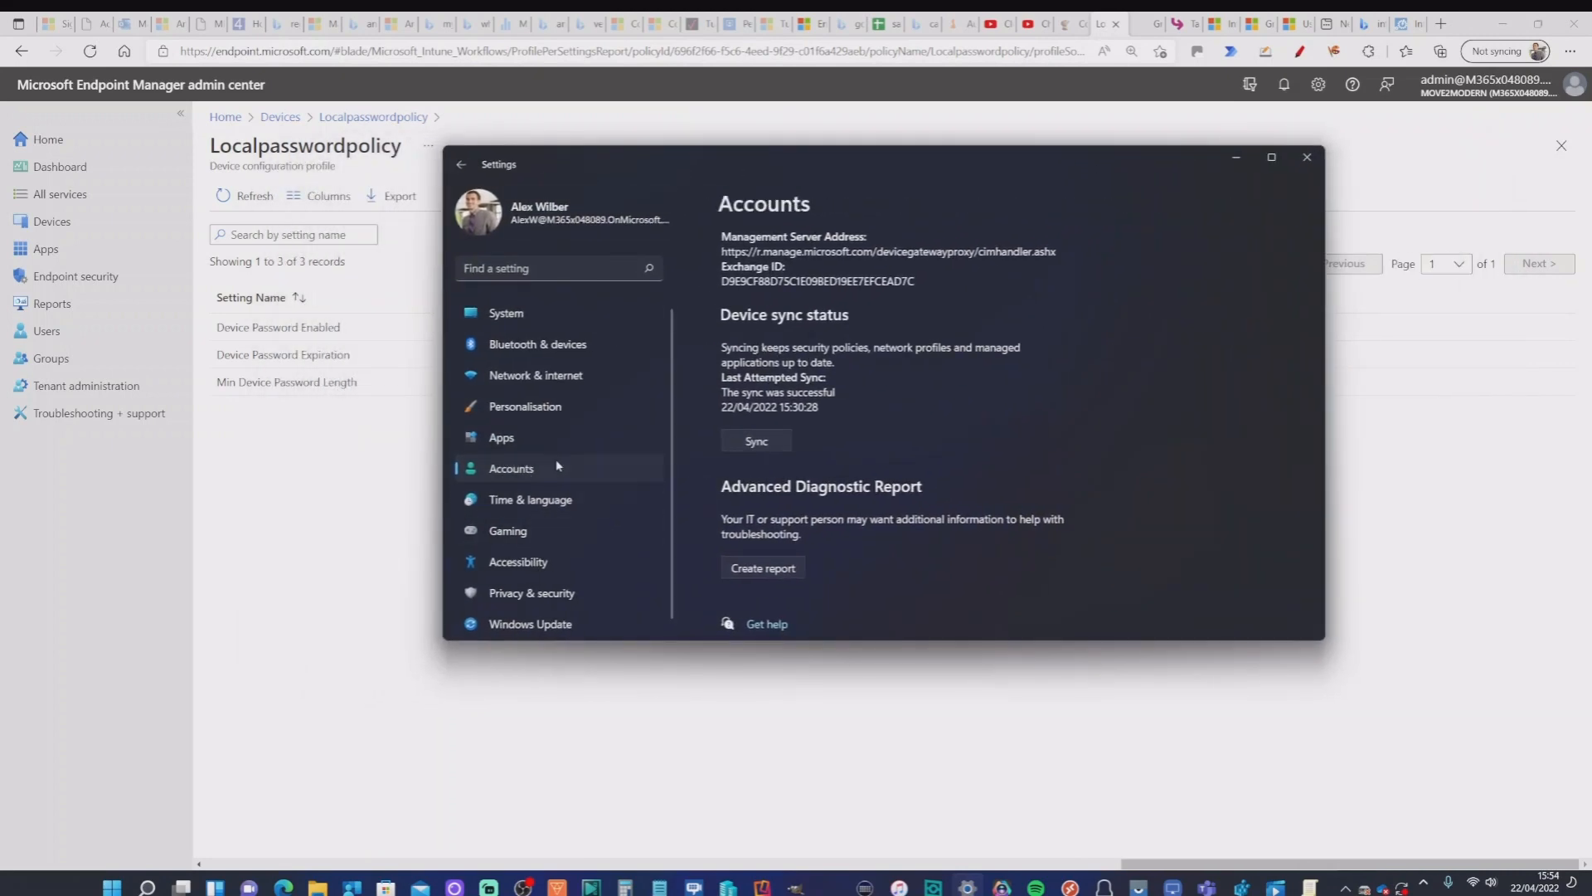
scroll(842, 531, "down", 1)
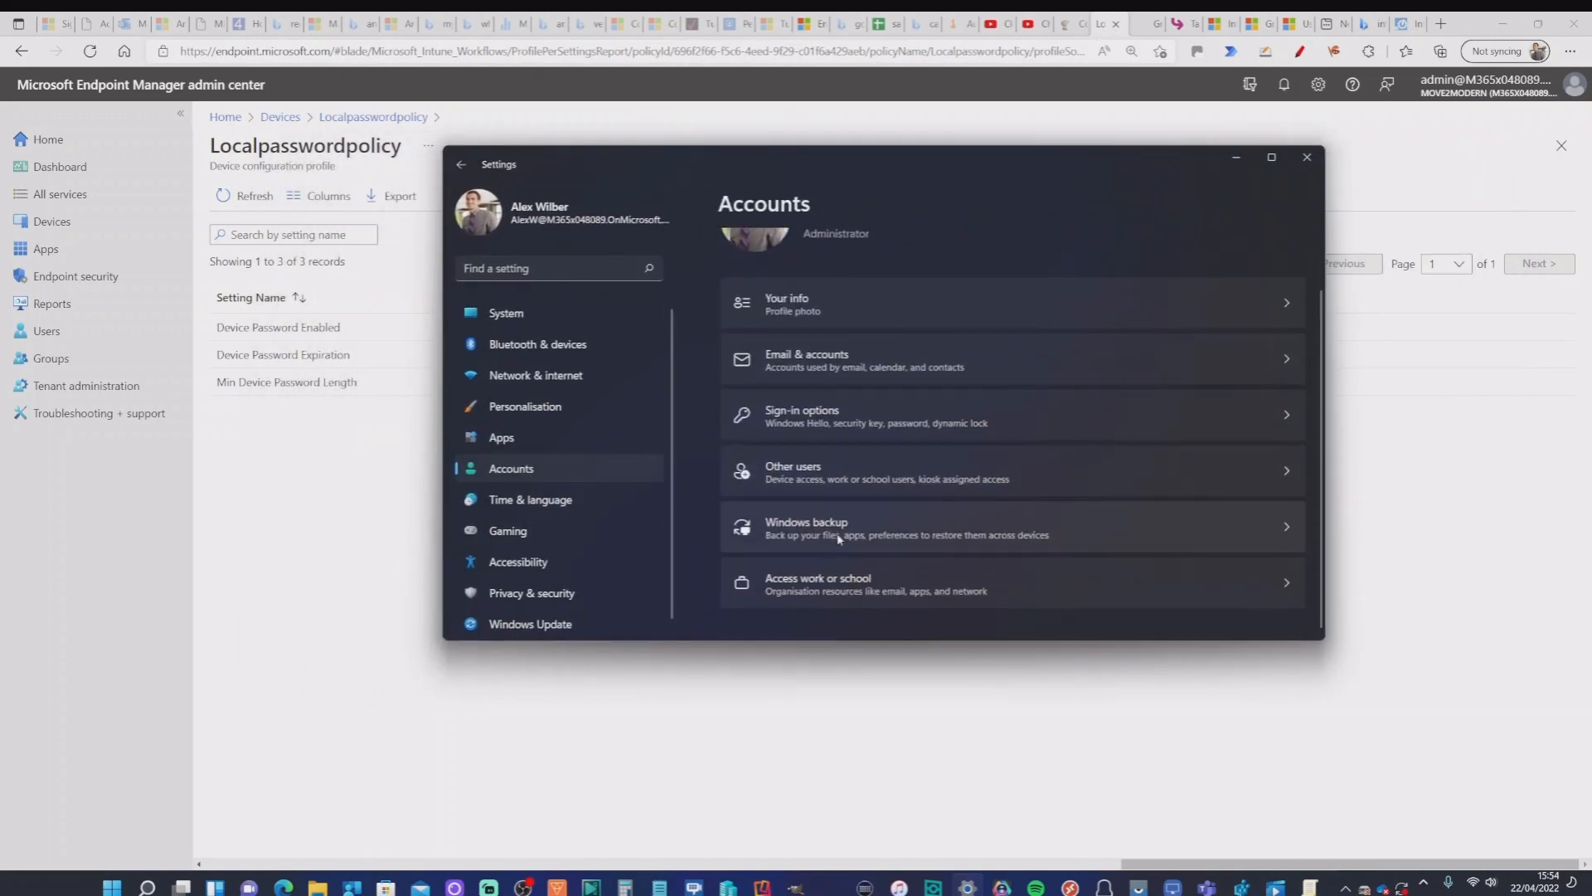
left_click(829, 585)
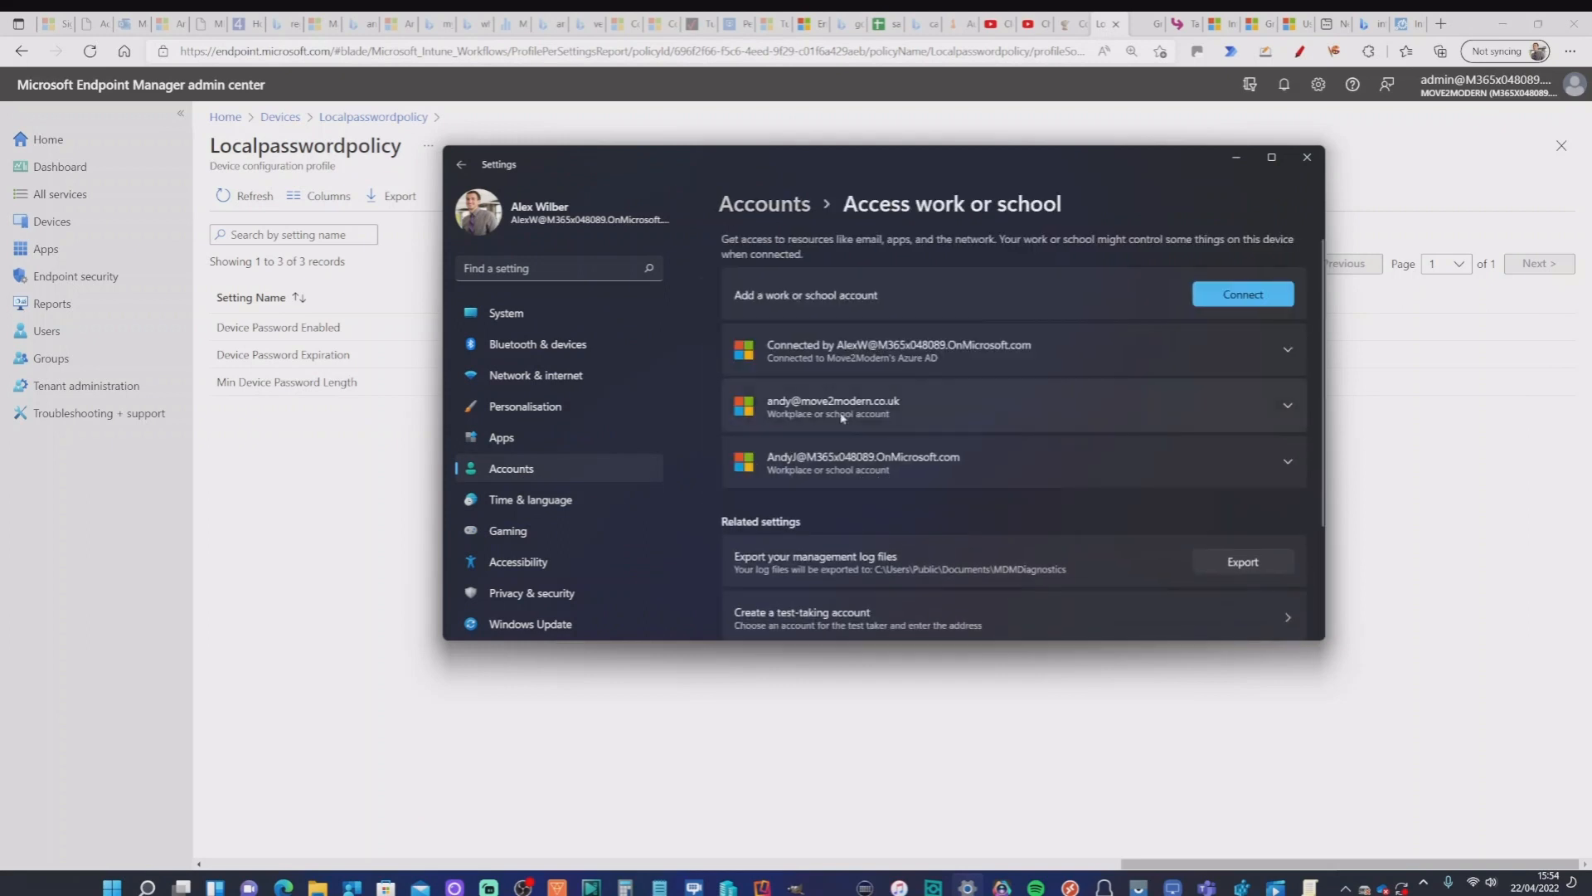
left_click(871, 347)
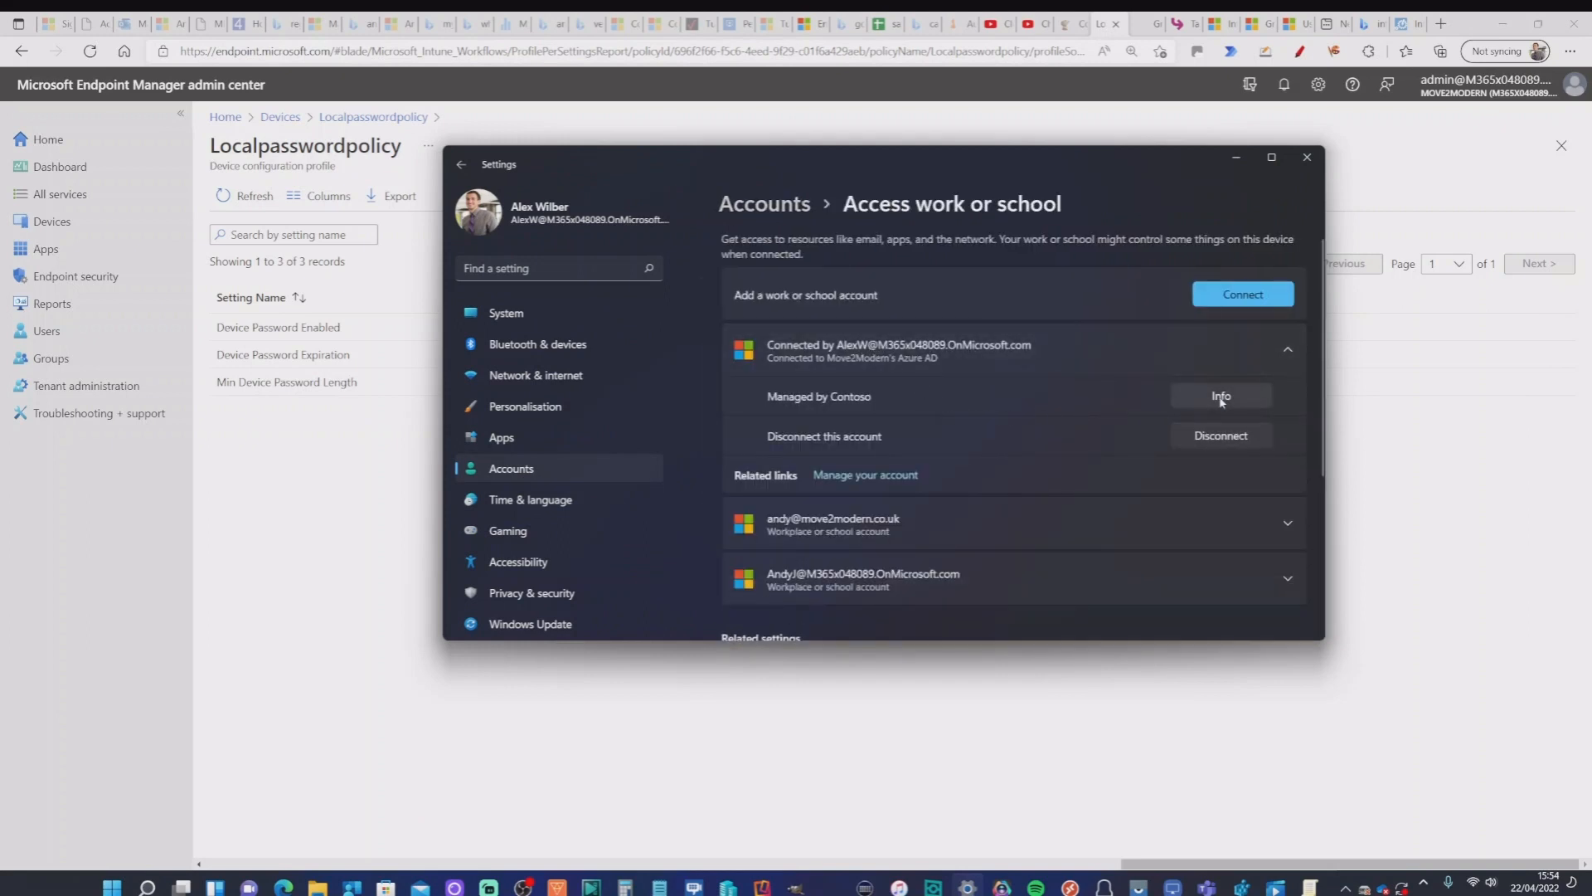
left_click(1221, 398)
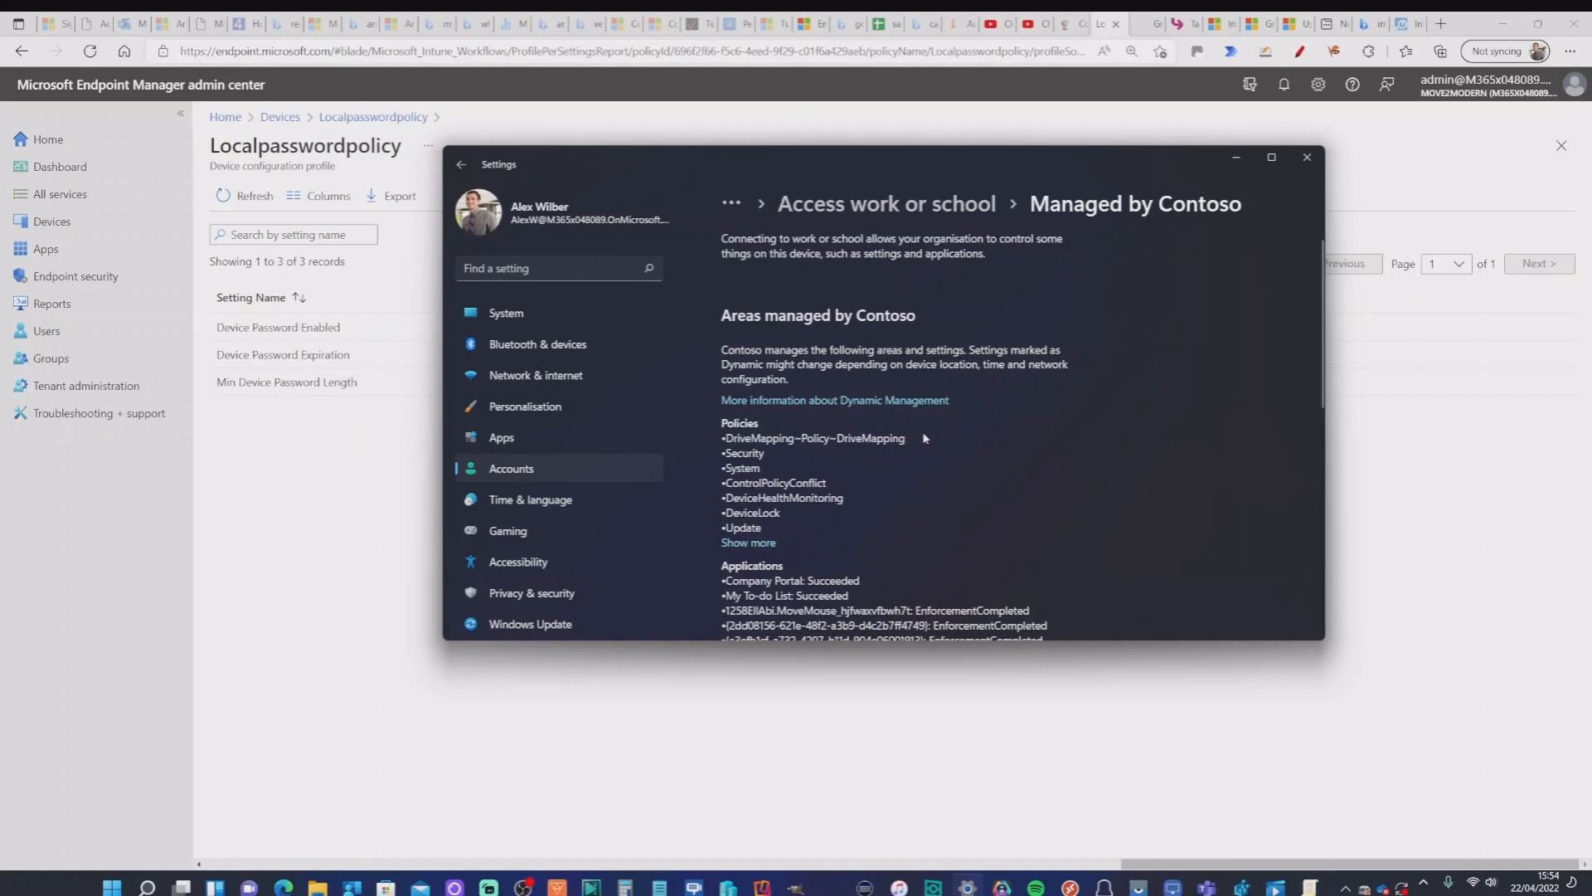
Review the managed policies, applications, connection info and device sync status for the Contoso work account.
scroll(823, 333, "down", 6)
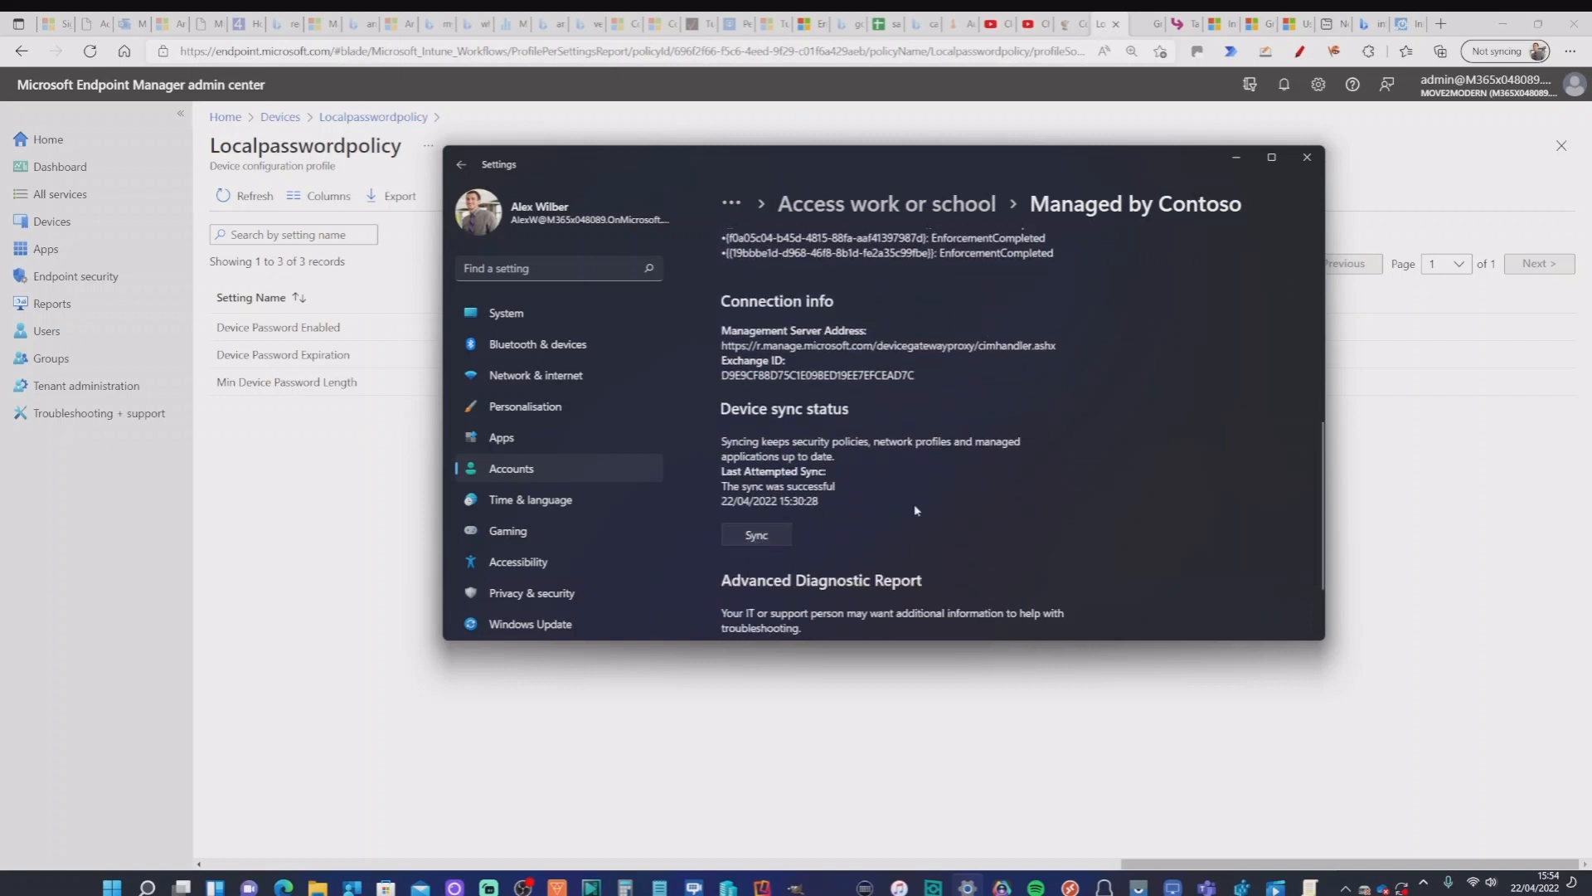
scroll(916, 508, "up", 5)
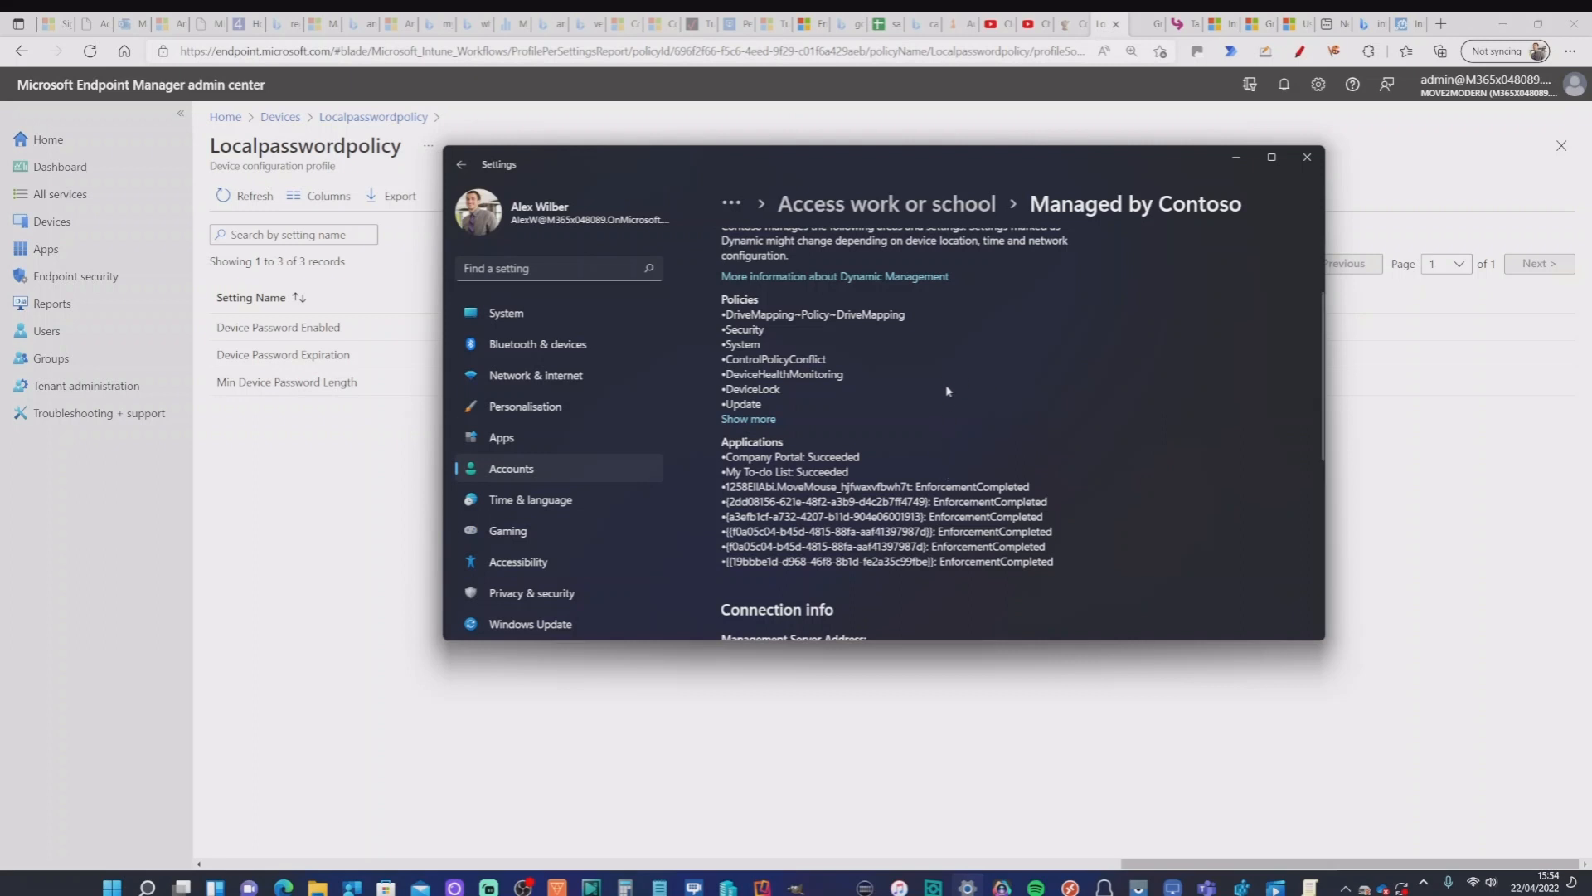
left_click(763, 421)
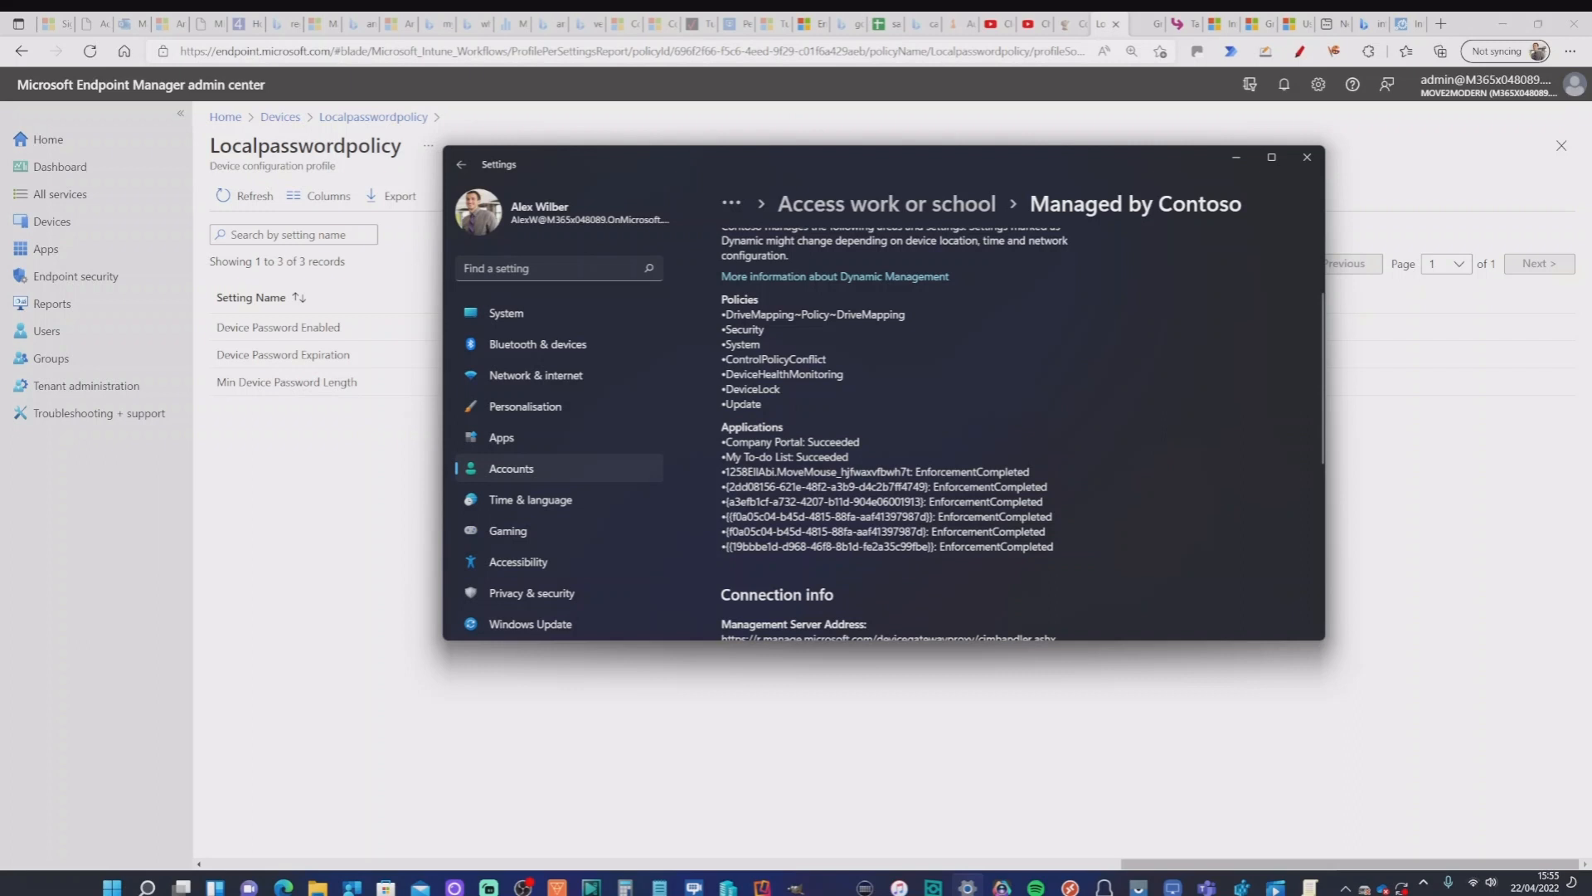
scroll(897, 391, "down", 3)
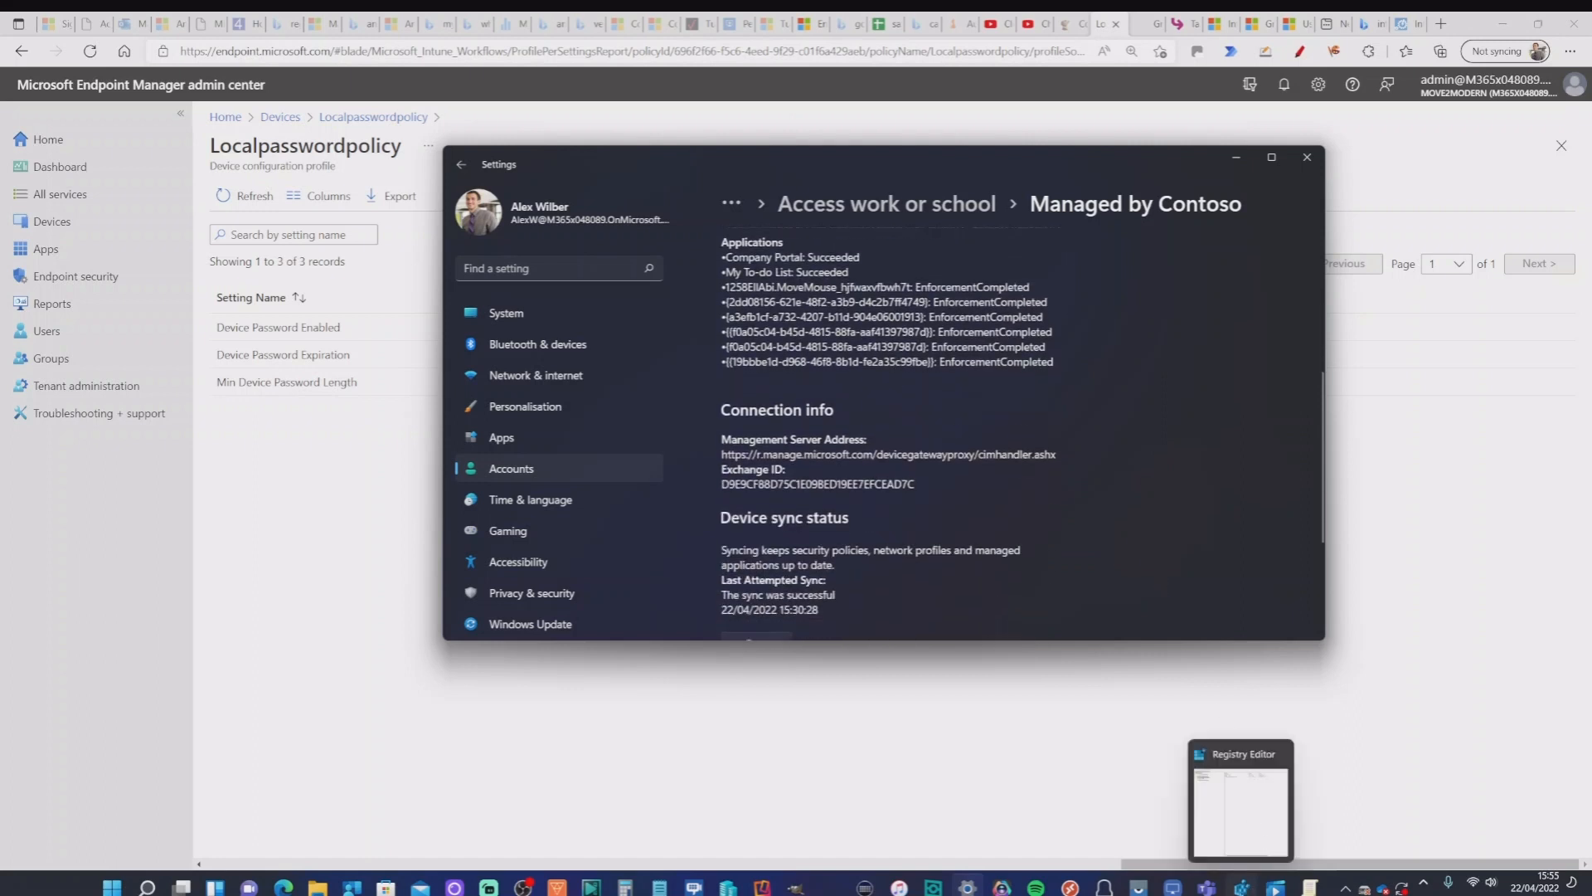
Switch to Registry Editor and display the DeviceLock values under HKEY_LOCAL_MACHINE\SOFTWARE\Microsoft\PolicyManager\current\device.
left_click(1241, 887)
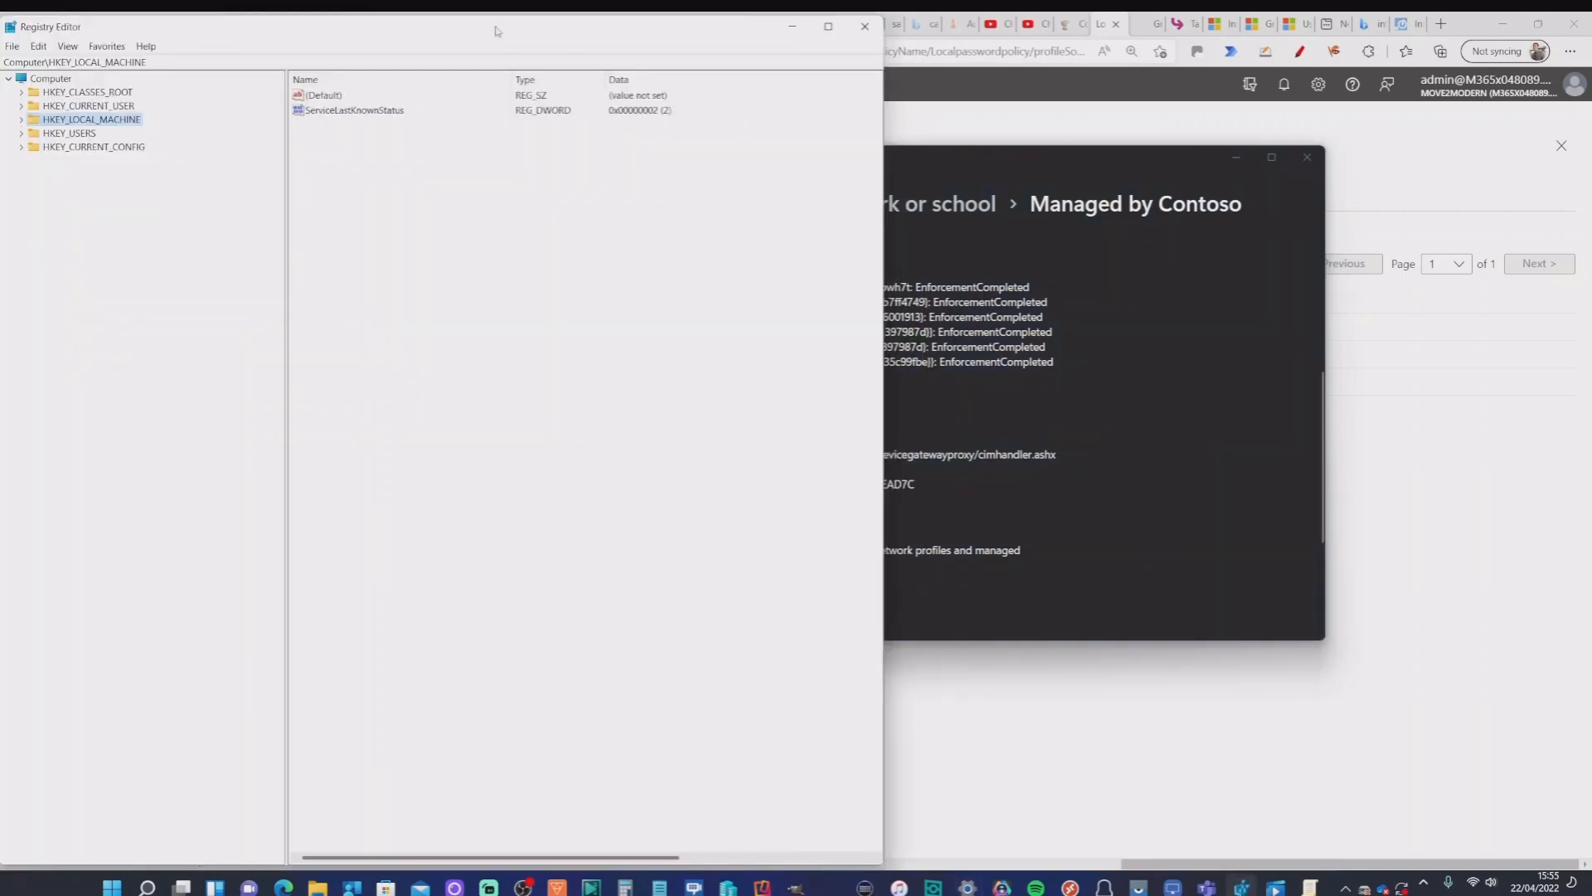
left_click_drag(501, 29, 867, 50)
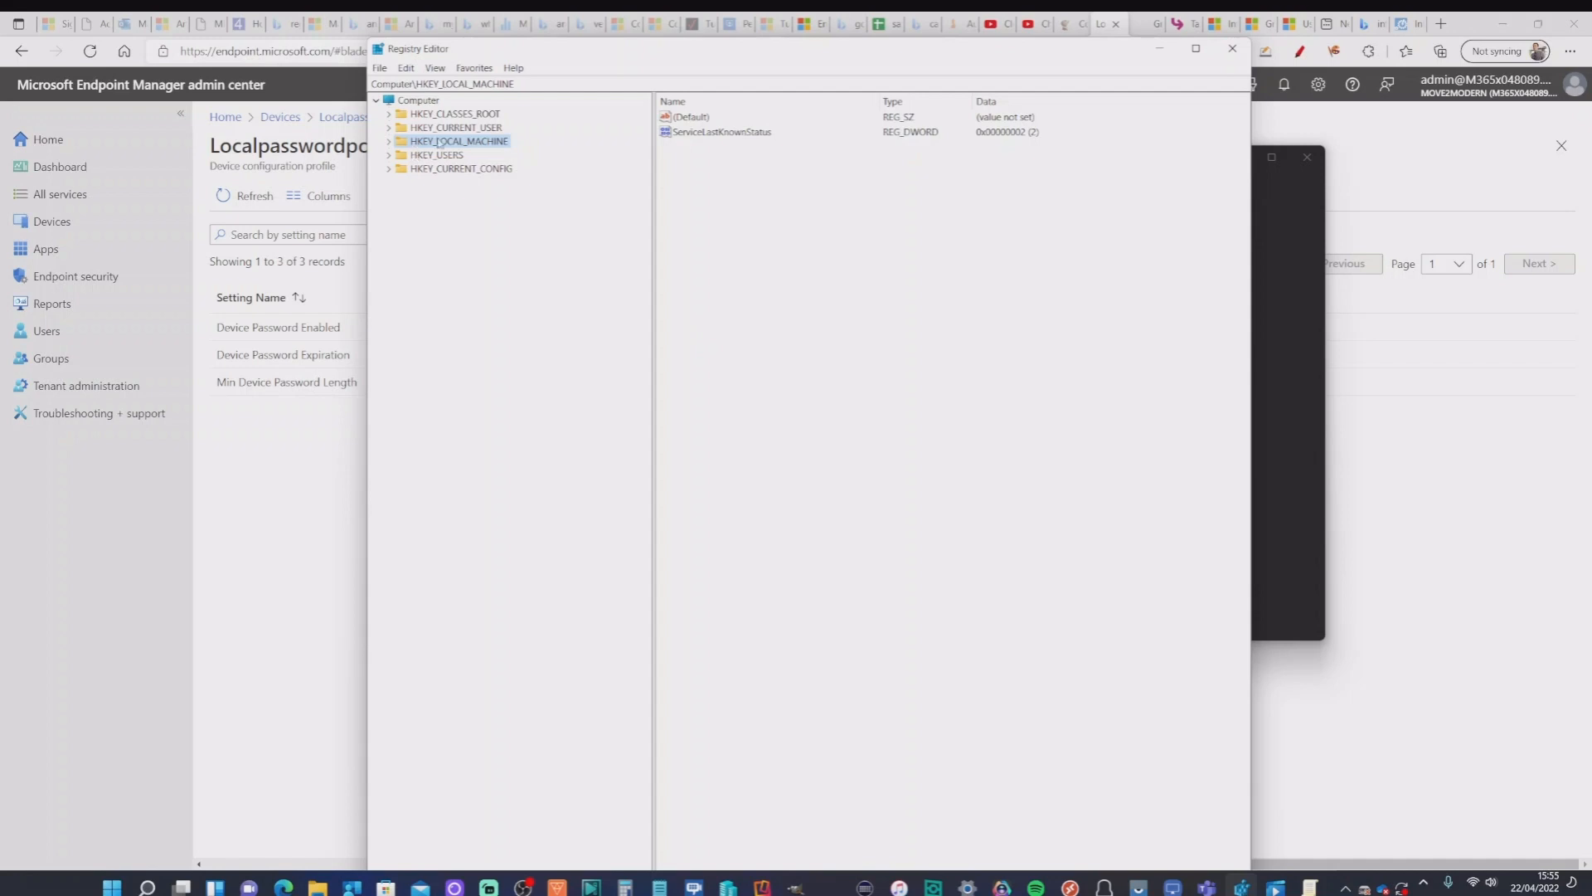
left_click(389, 144)
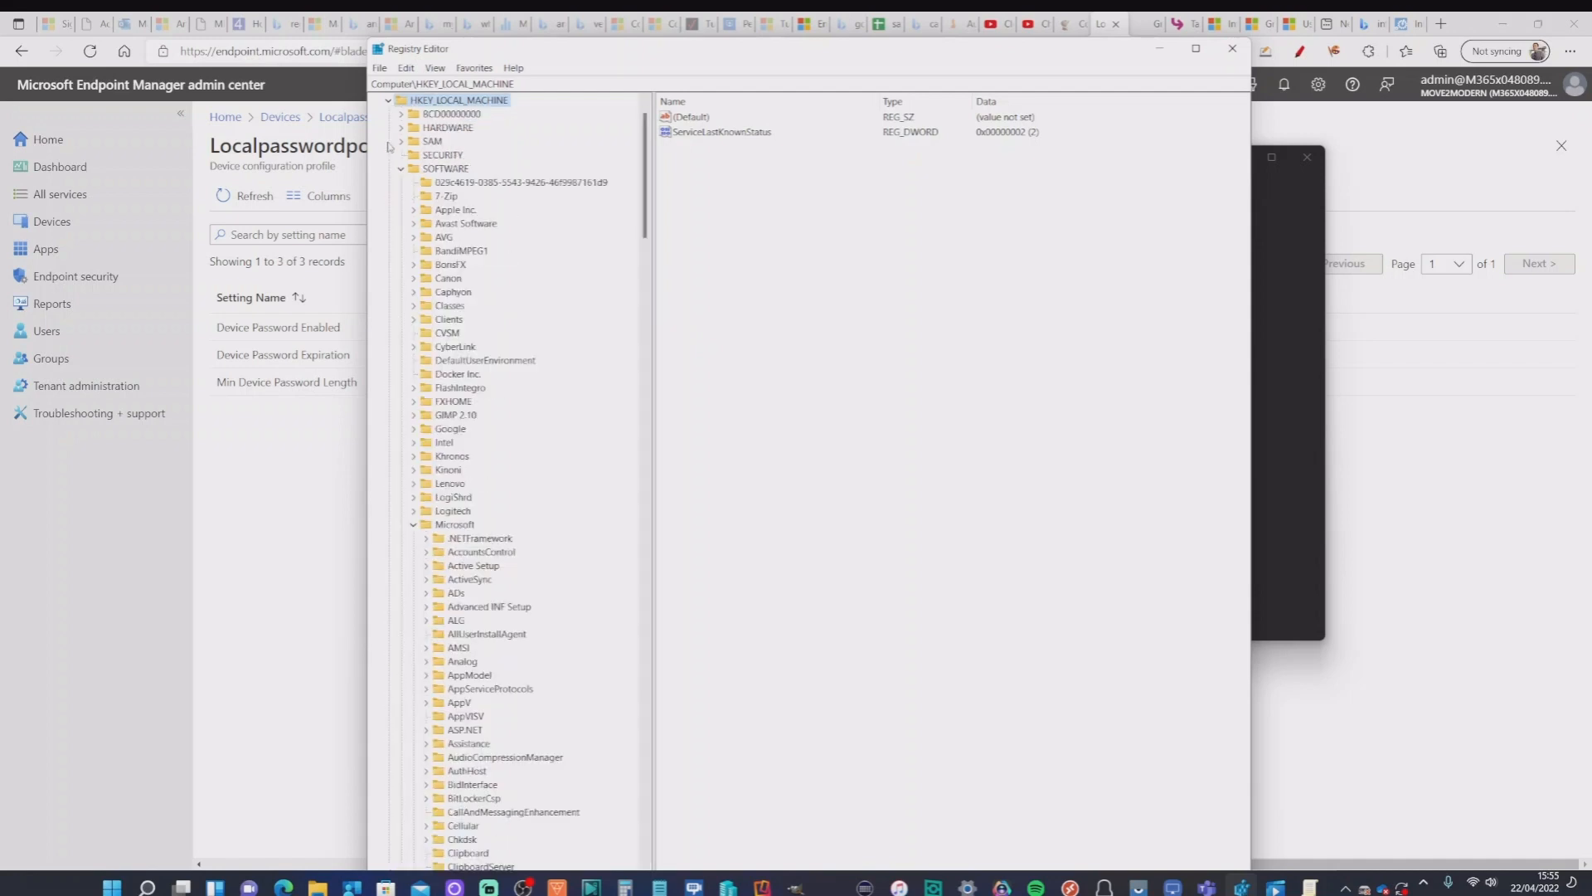
scroll(527, 354, "down", 4)
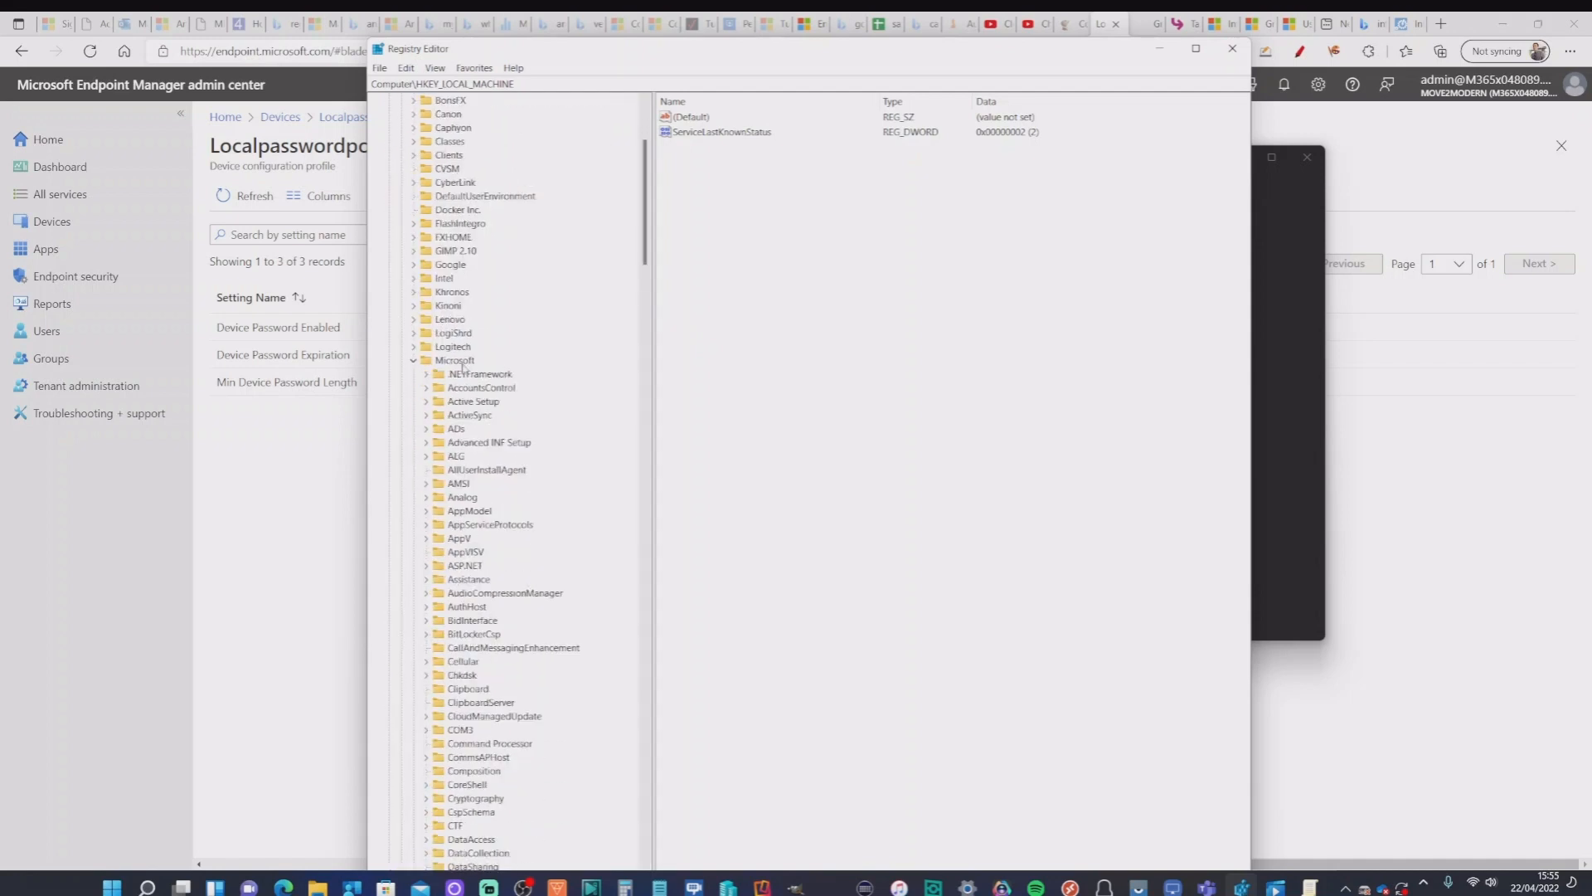
scroll(499, 380, "down", 20)
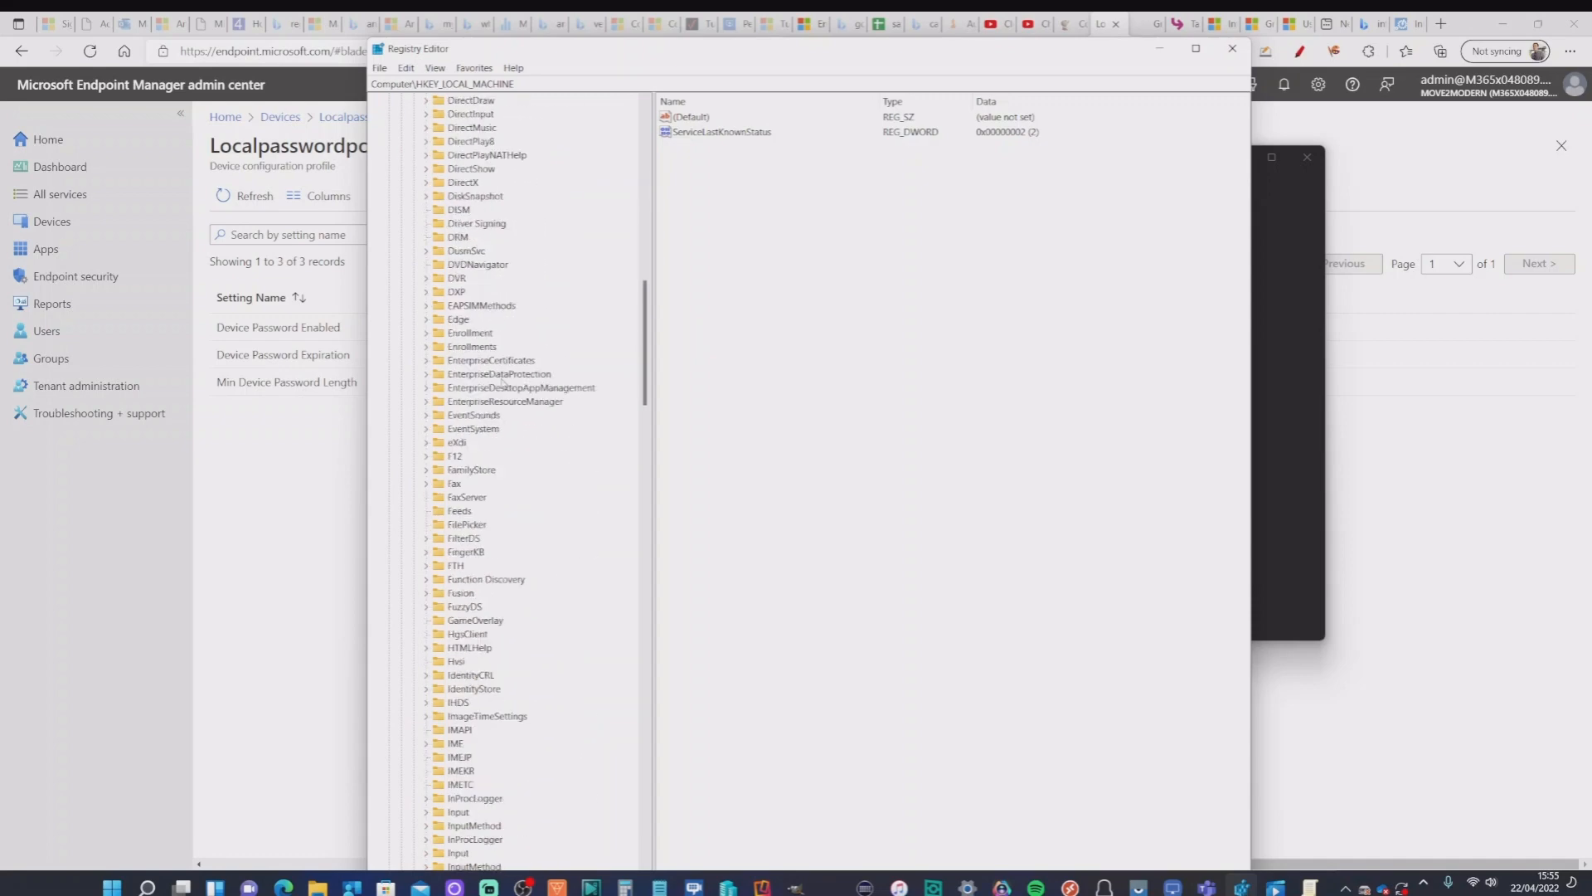
scroll(502, 382, "down", 20)
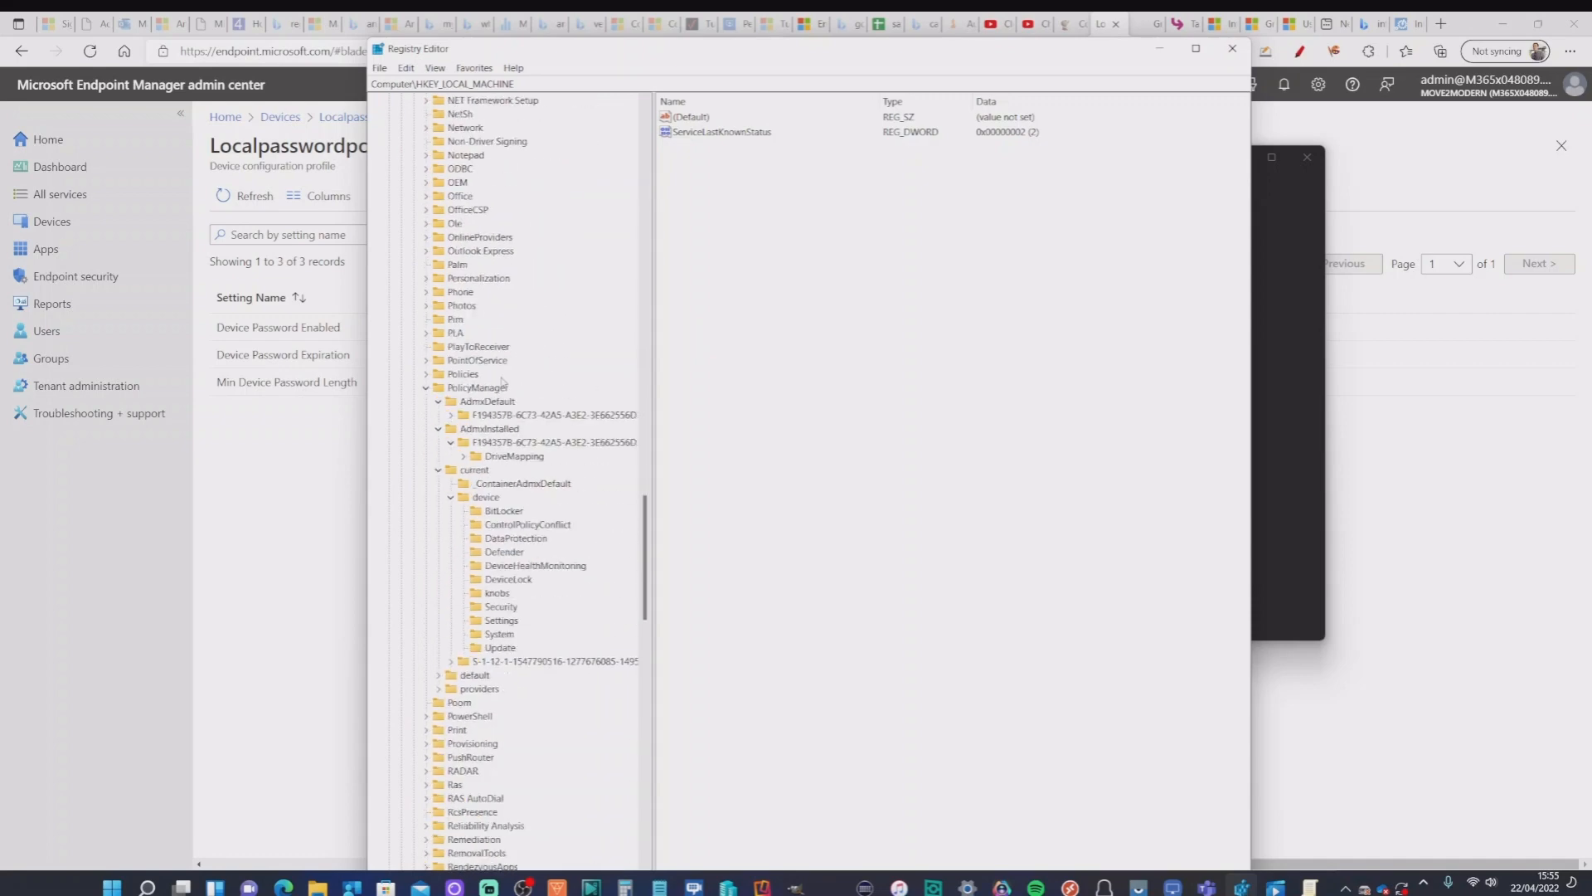
left_click(437, 402)
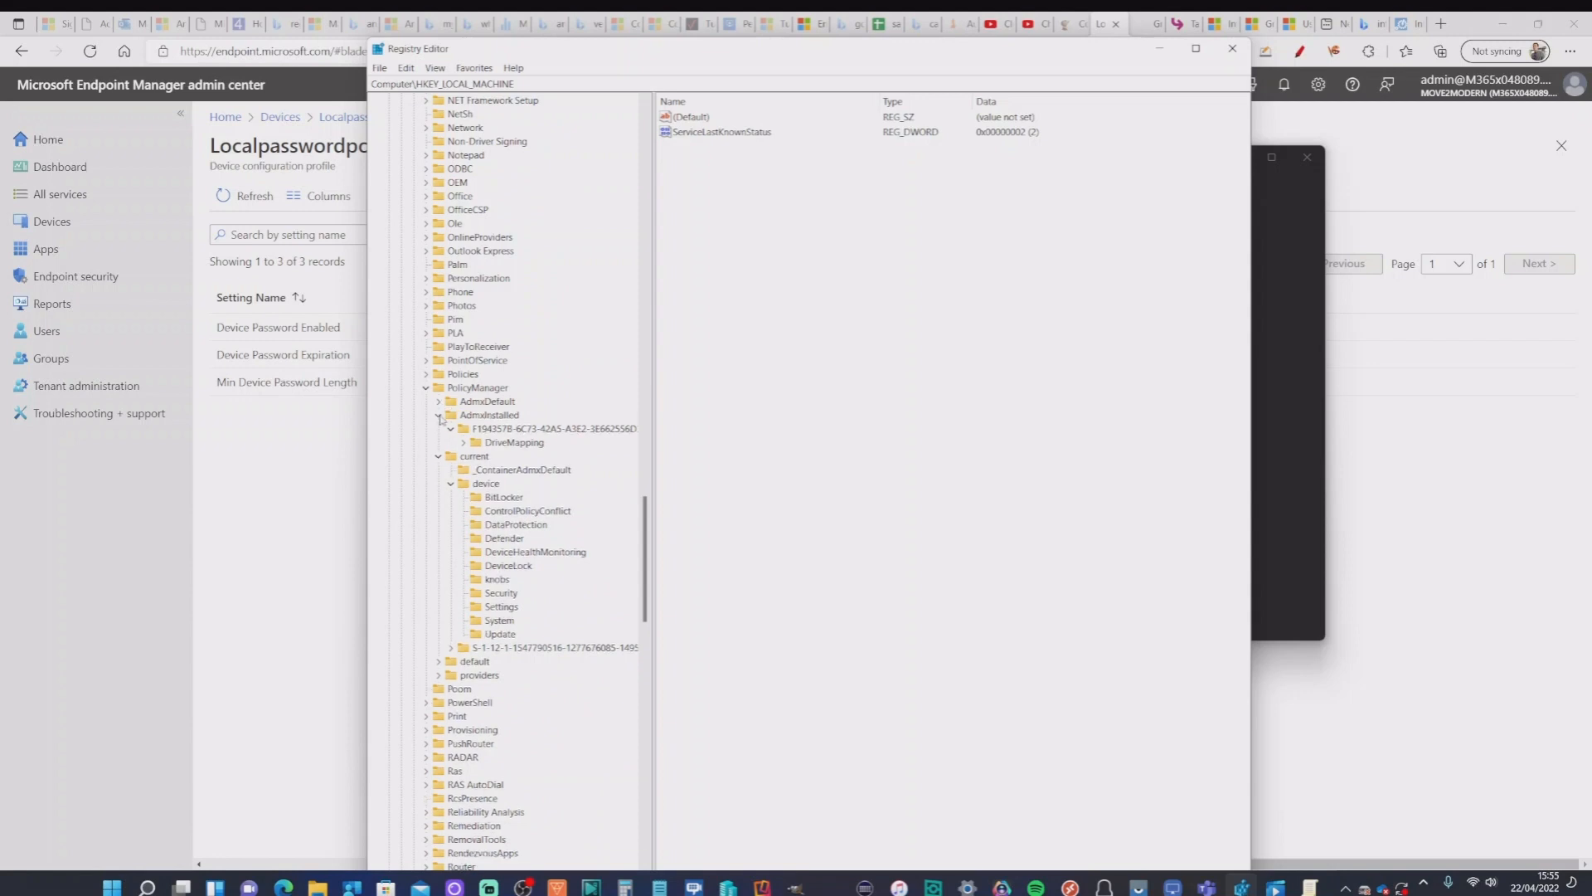
left_click(438, 415)
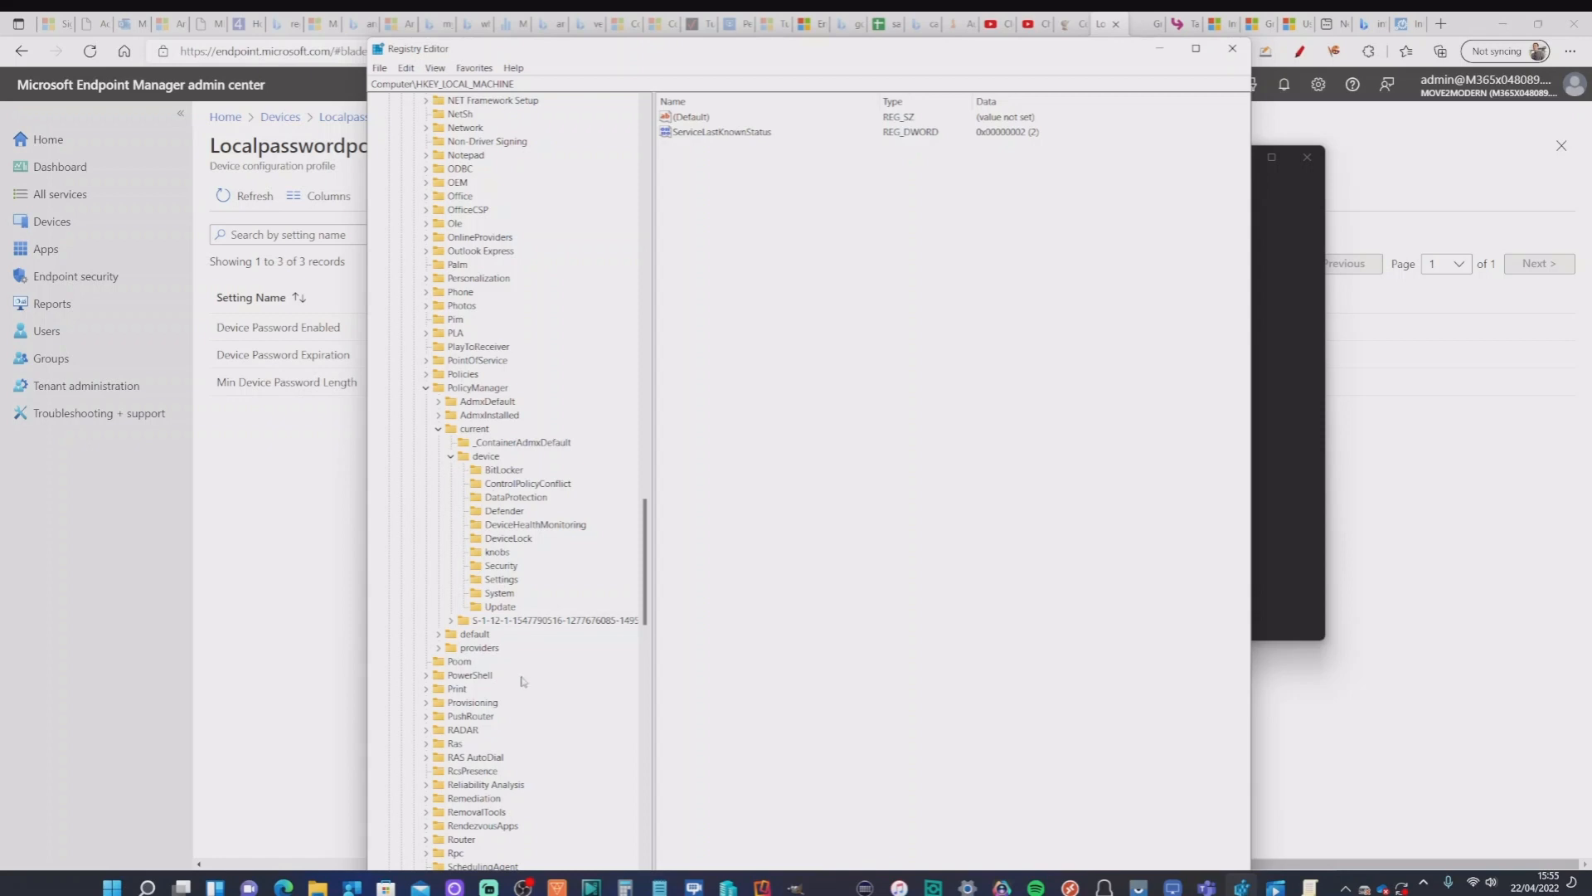
left_click(510, 539)
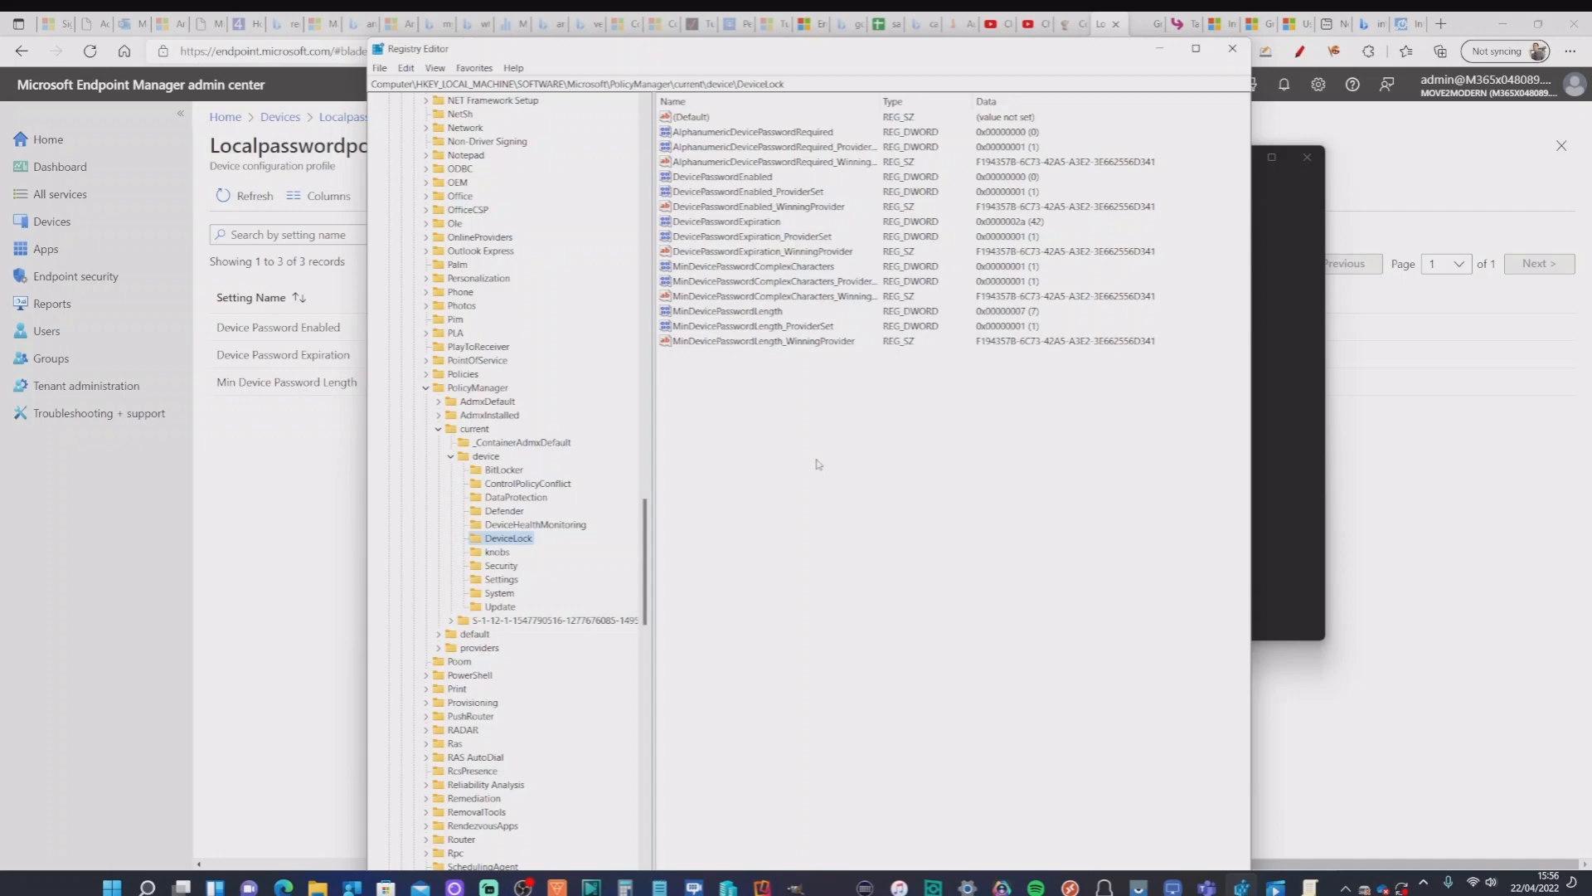
Put Registry Editor away, recheck the policies managed by Contoso in Settings, and return to the Localpasswordpolicy per-setting status.
left_click(1161, 52)
left_click(1161, 51)
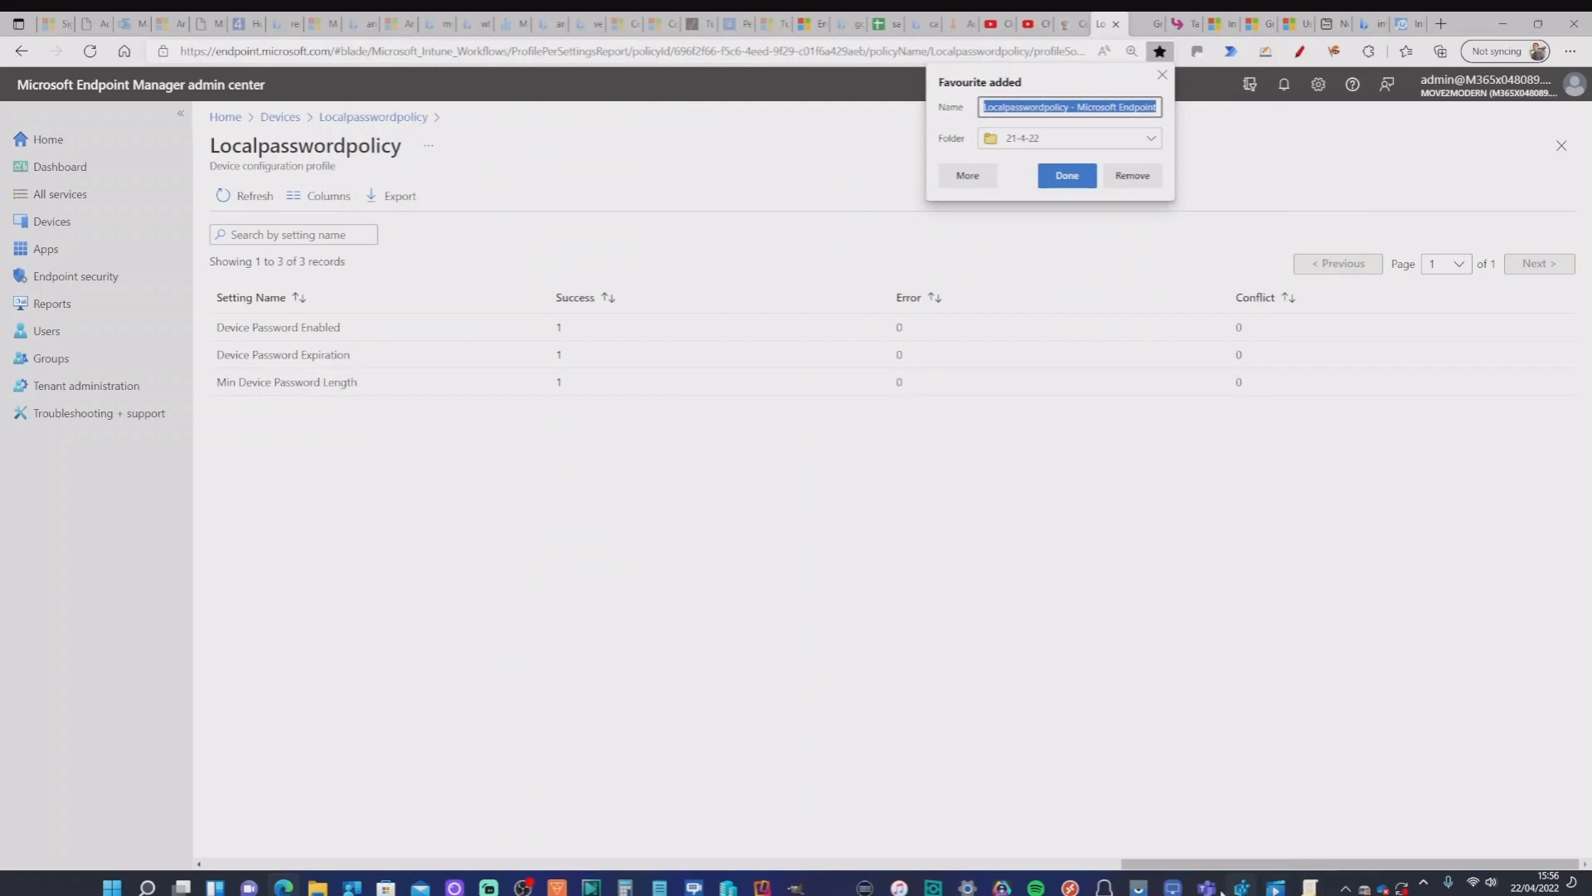
left_click(968, 887)
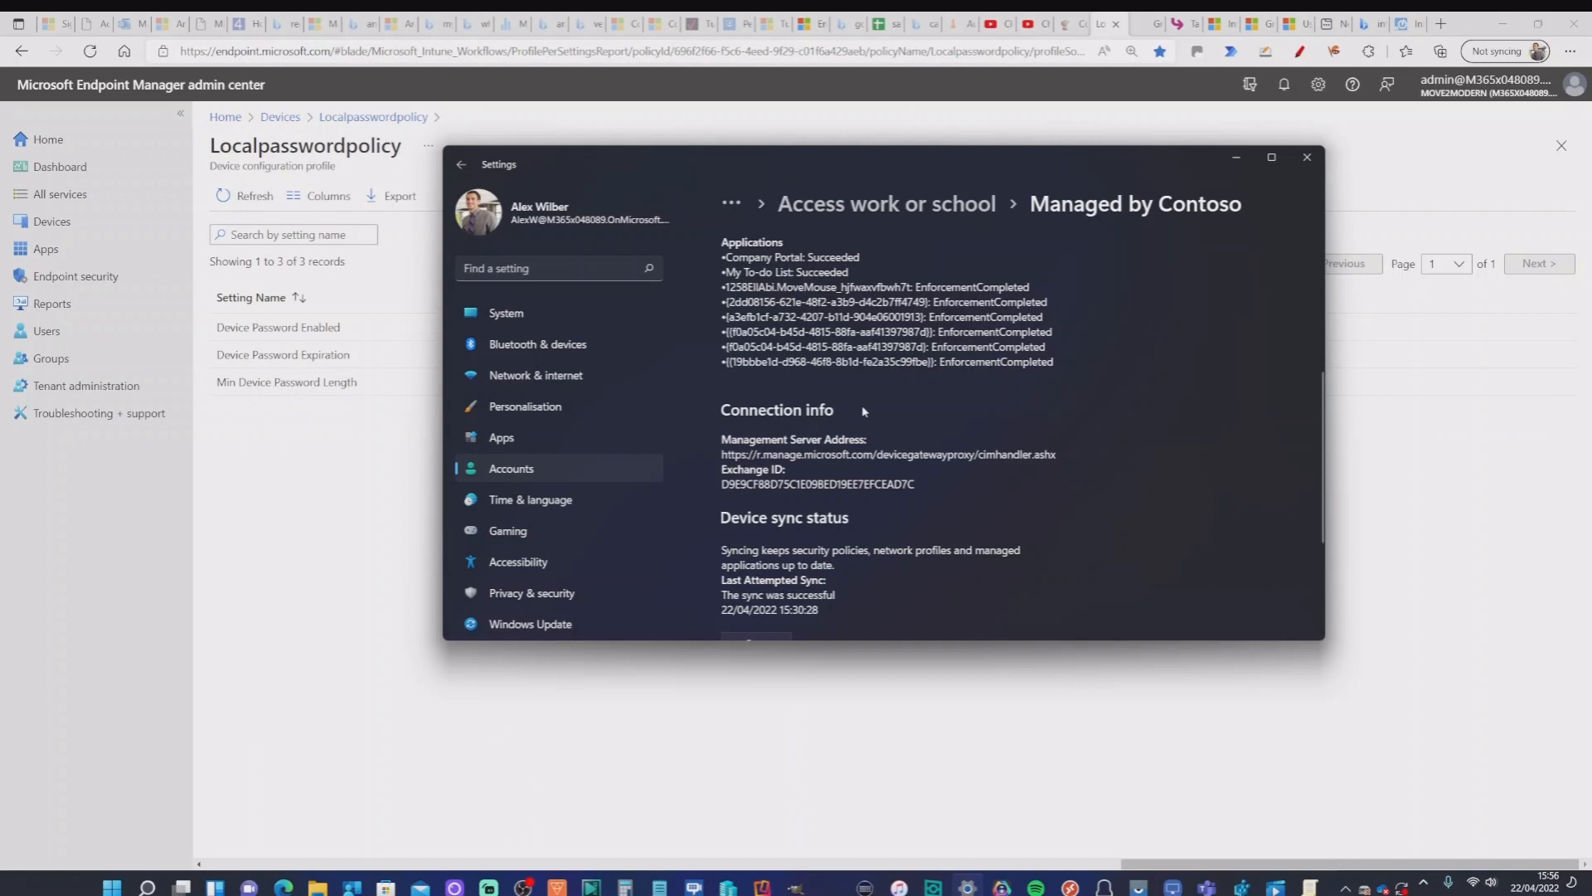
scroll(864, 411, "up", 3)
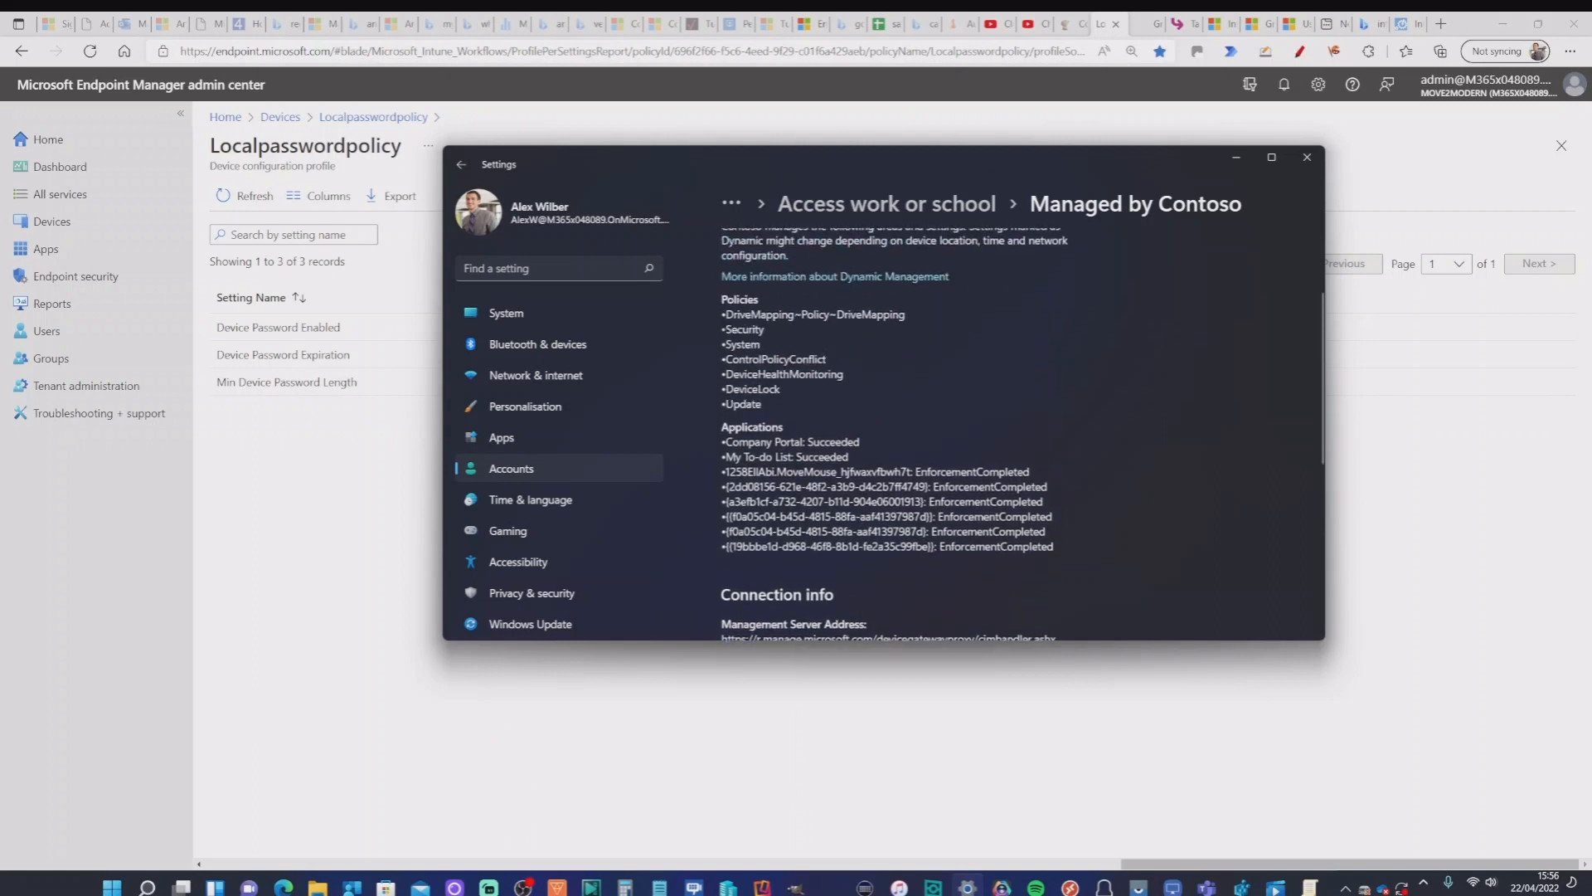
double_click(389, 486)
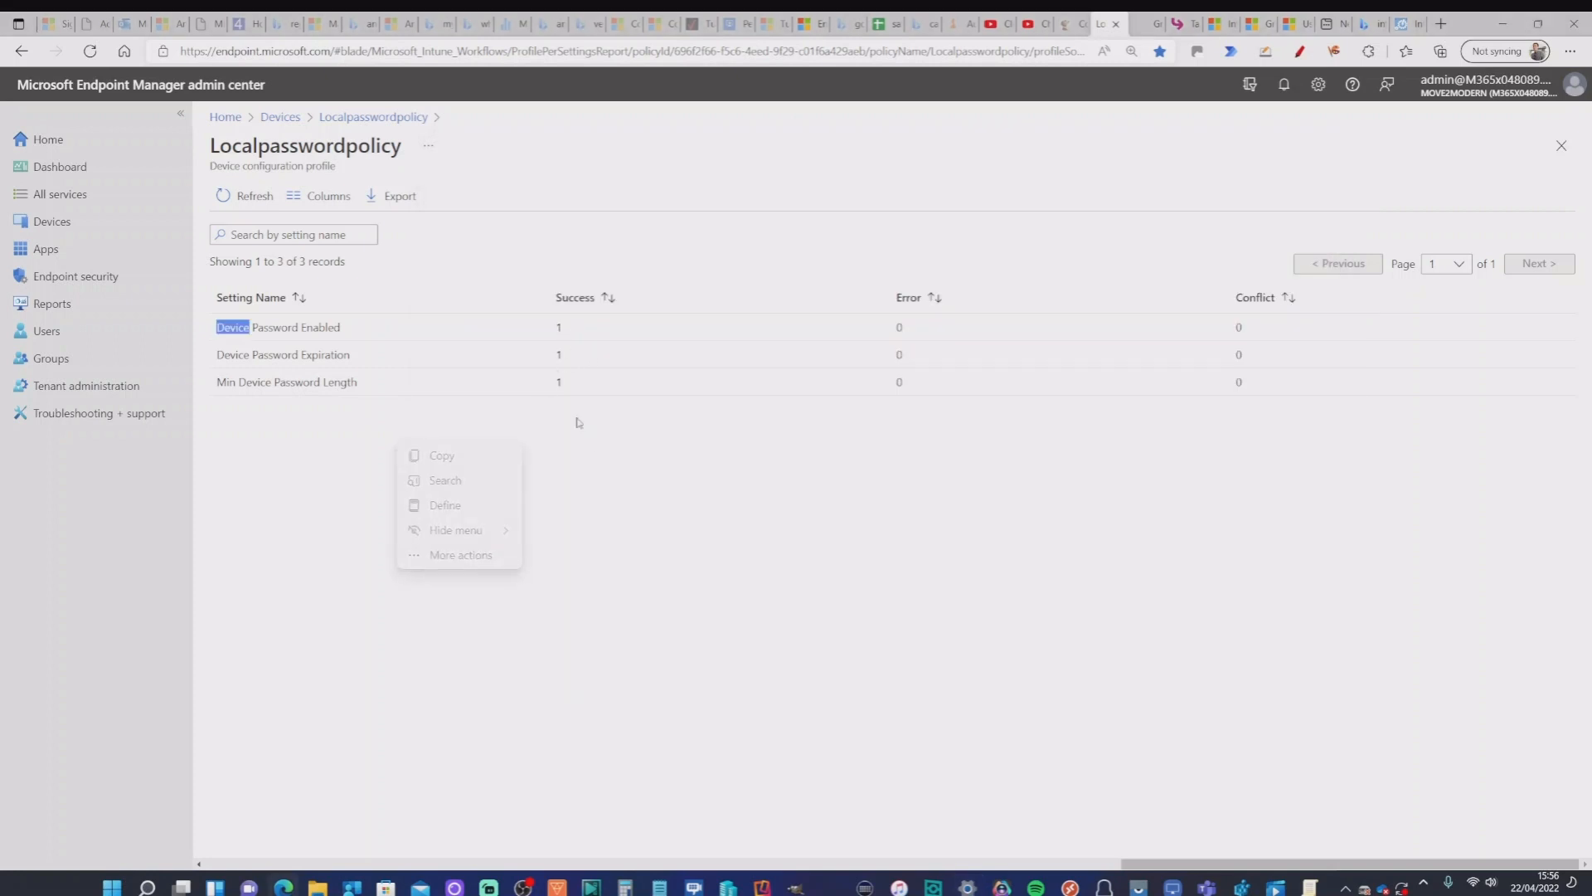
left_click(647, 434)
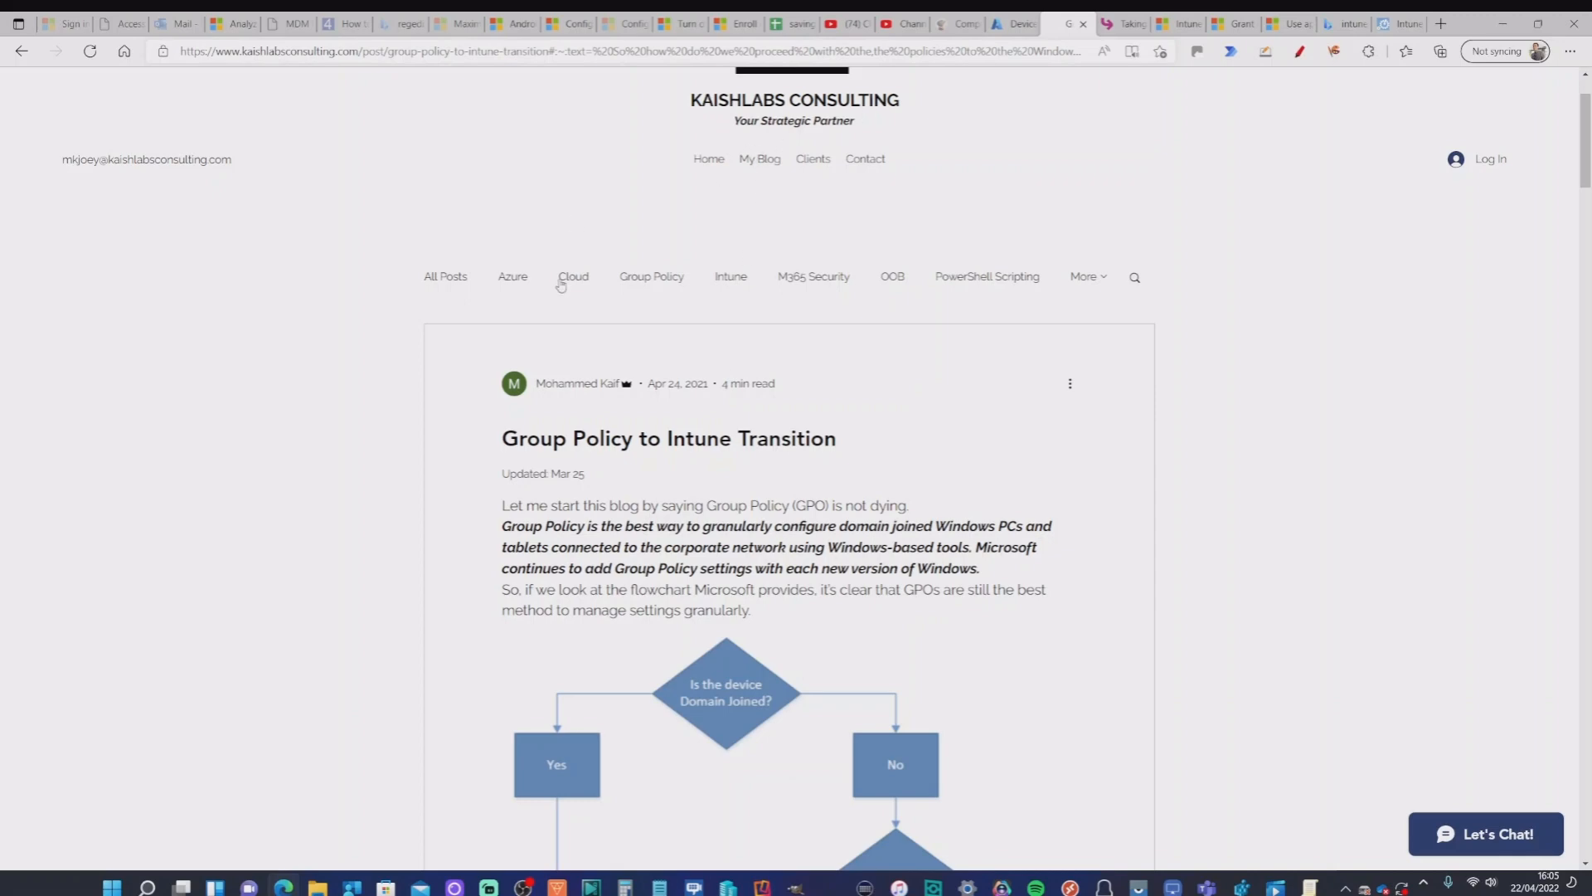
Read the blog's Configure MDMWinsOverGP section, and open the device configuration profiles in Microsoft Endpoint Manager admin center.
scroll(560, 285, "down", 10)
scroll(561, 285, "down", 9)
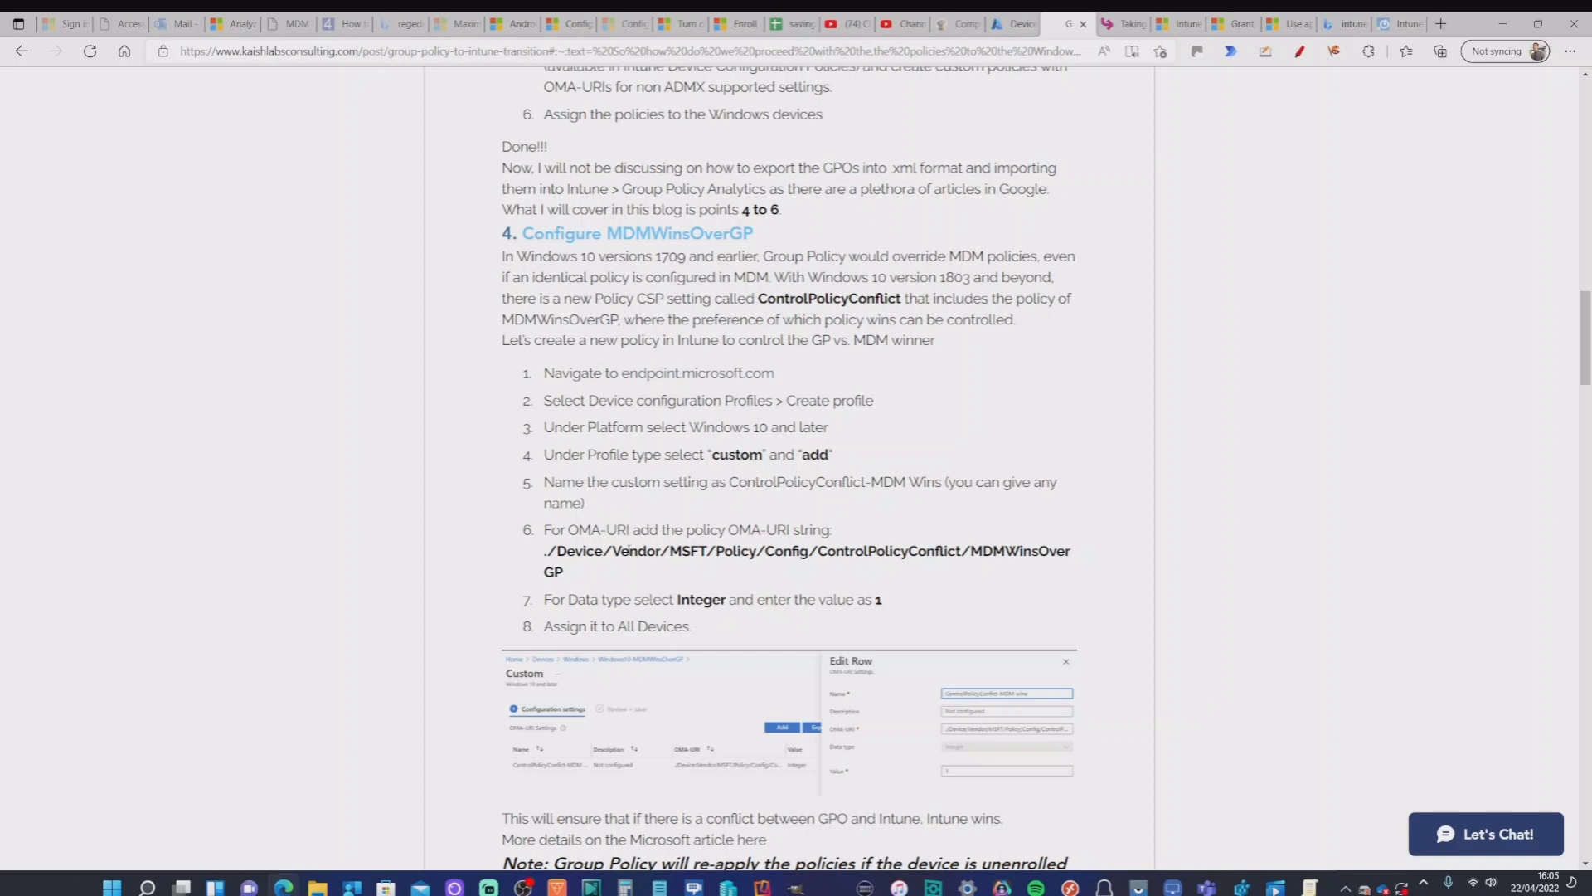
left_click(1016, 24)
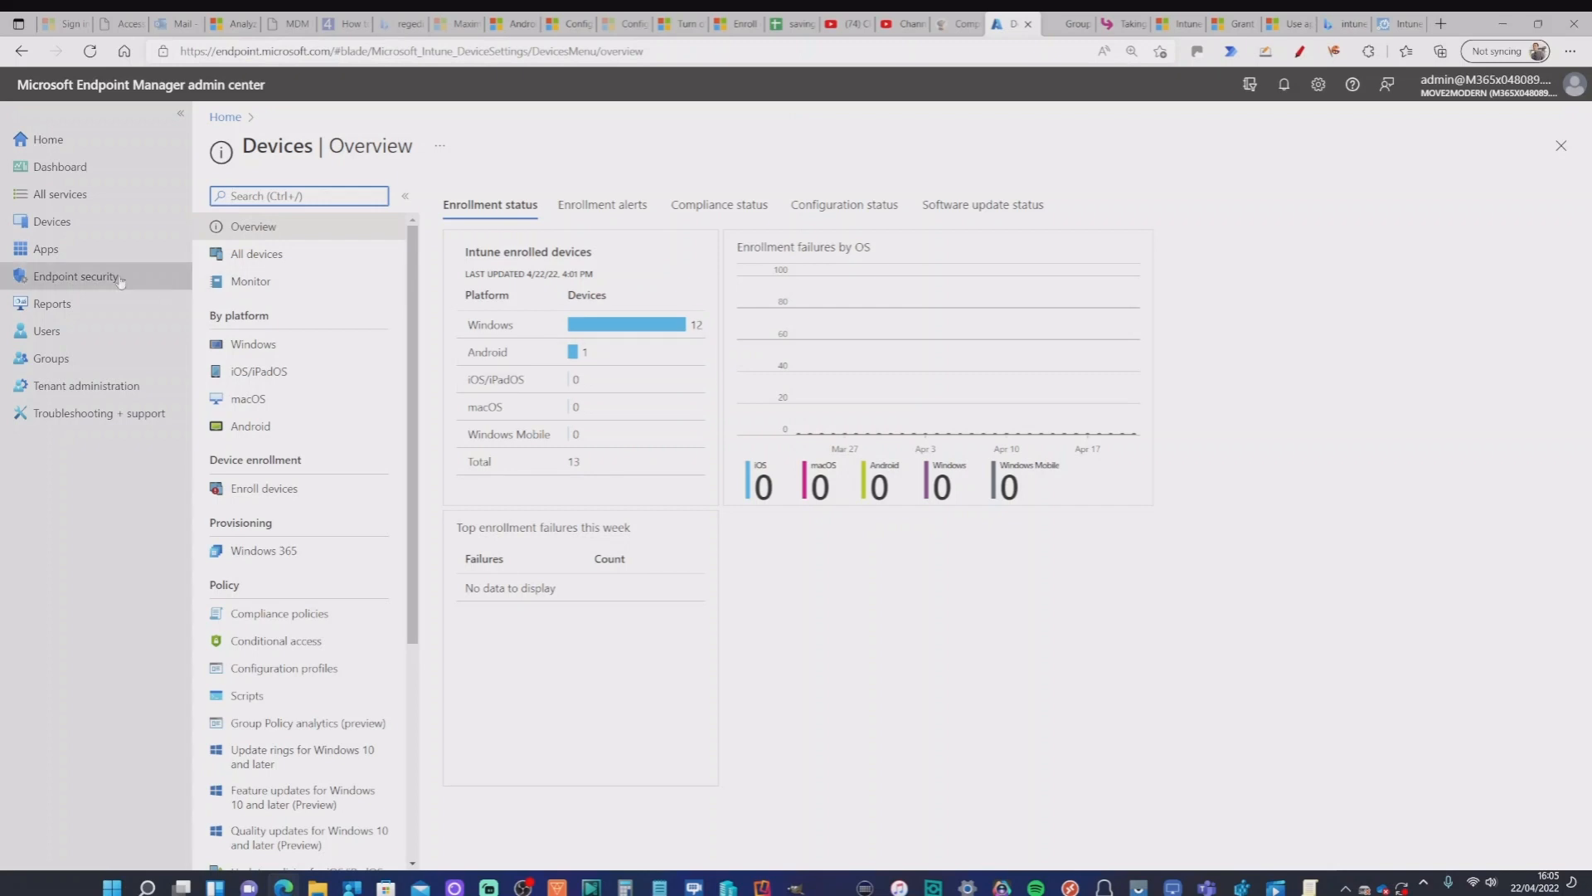
left_click(59, 227)
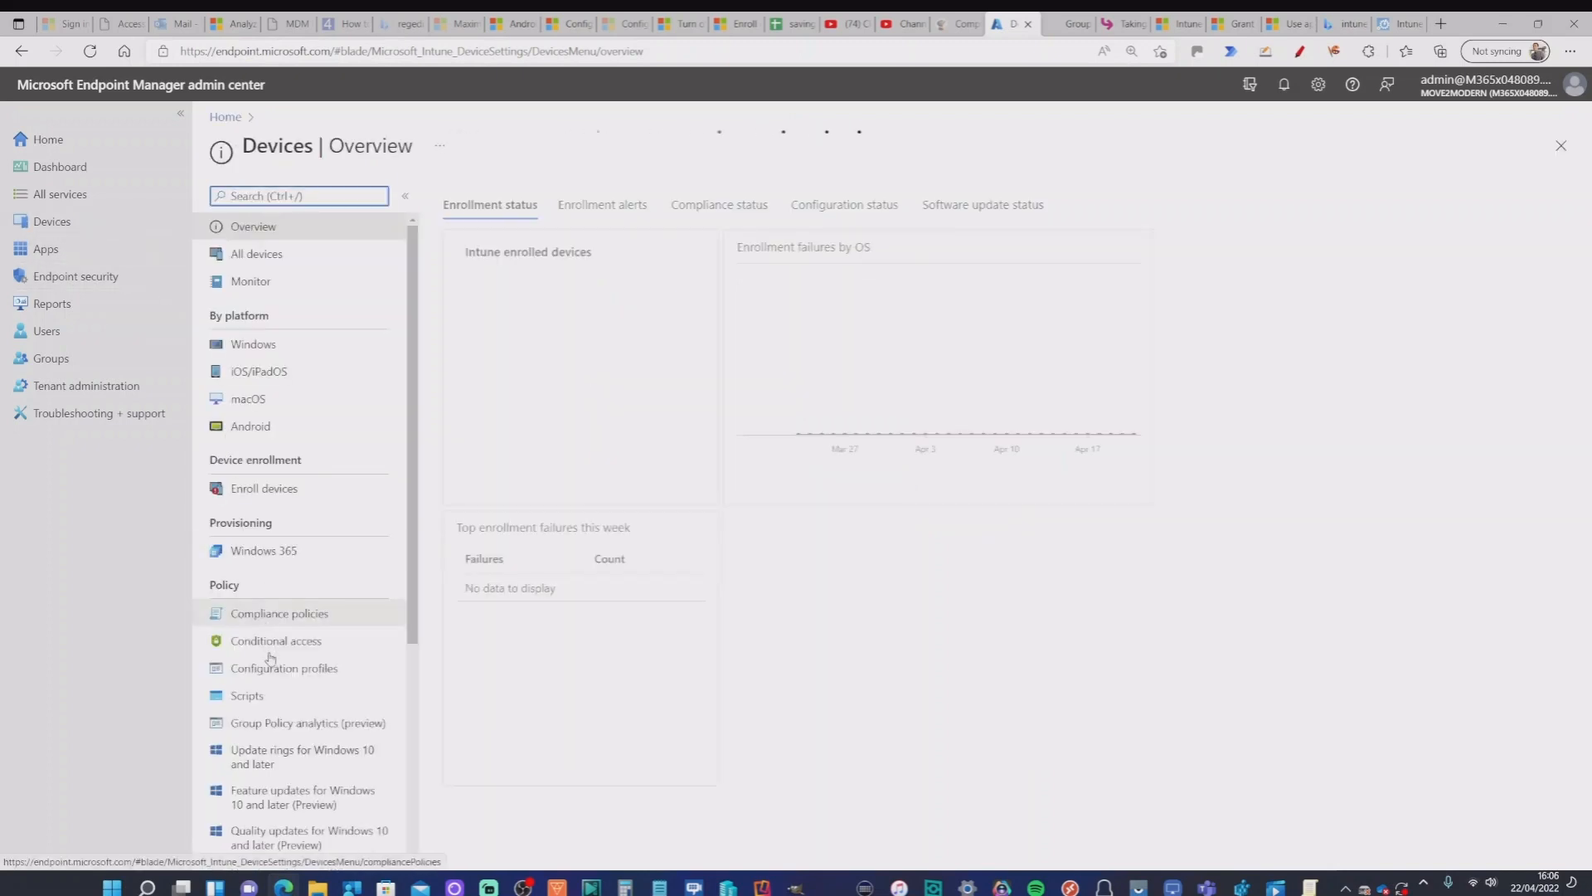
left_click(278, 673)
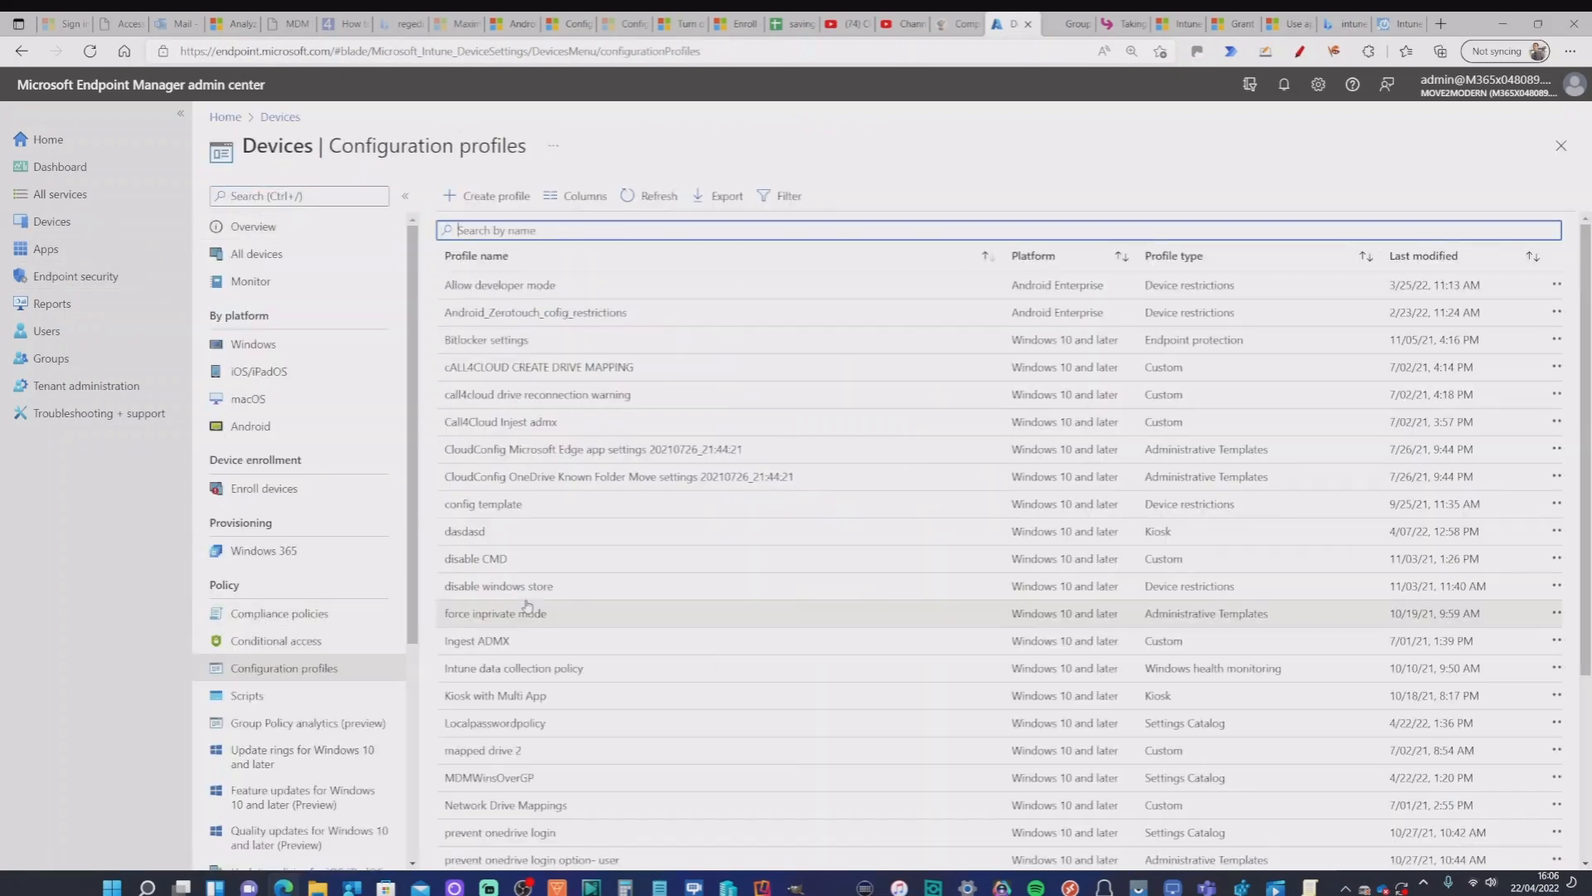
Start a new configuration profile for Windows 10 and later using the Settings catalog (preview) profile type.
left_click(489, 196)
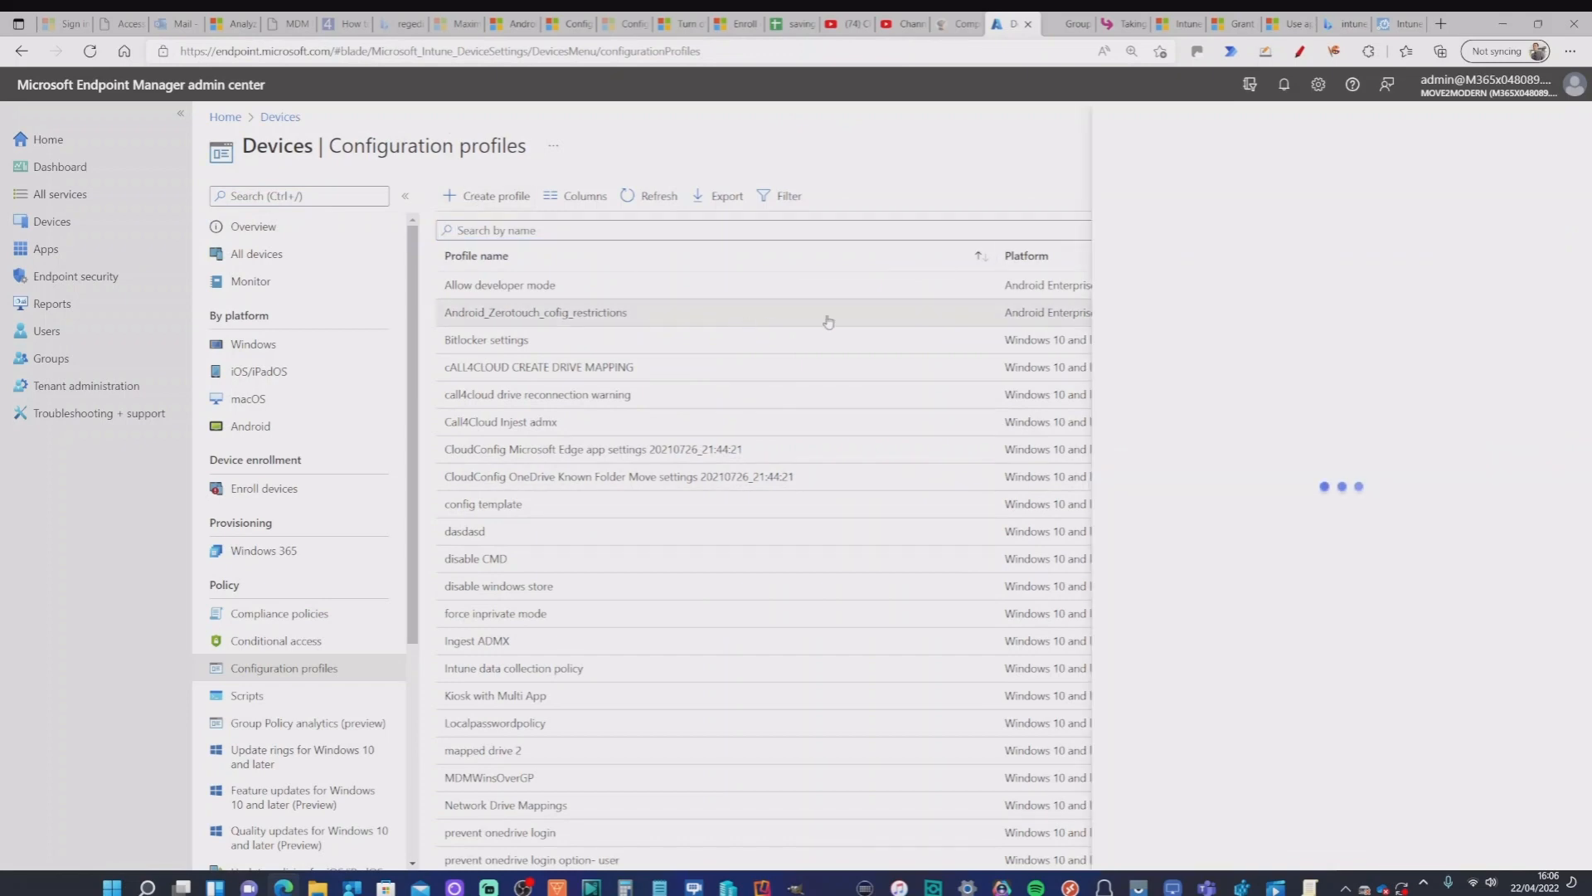
left_click(1236, 202)
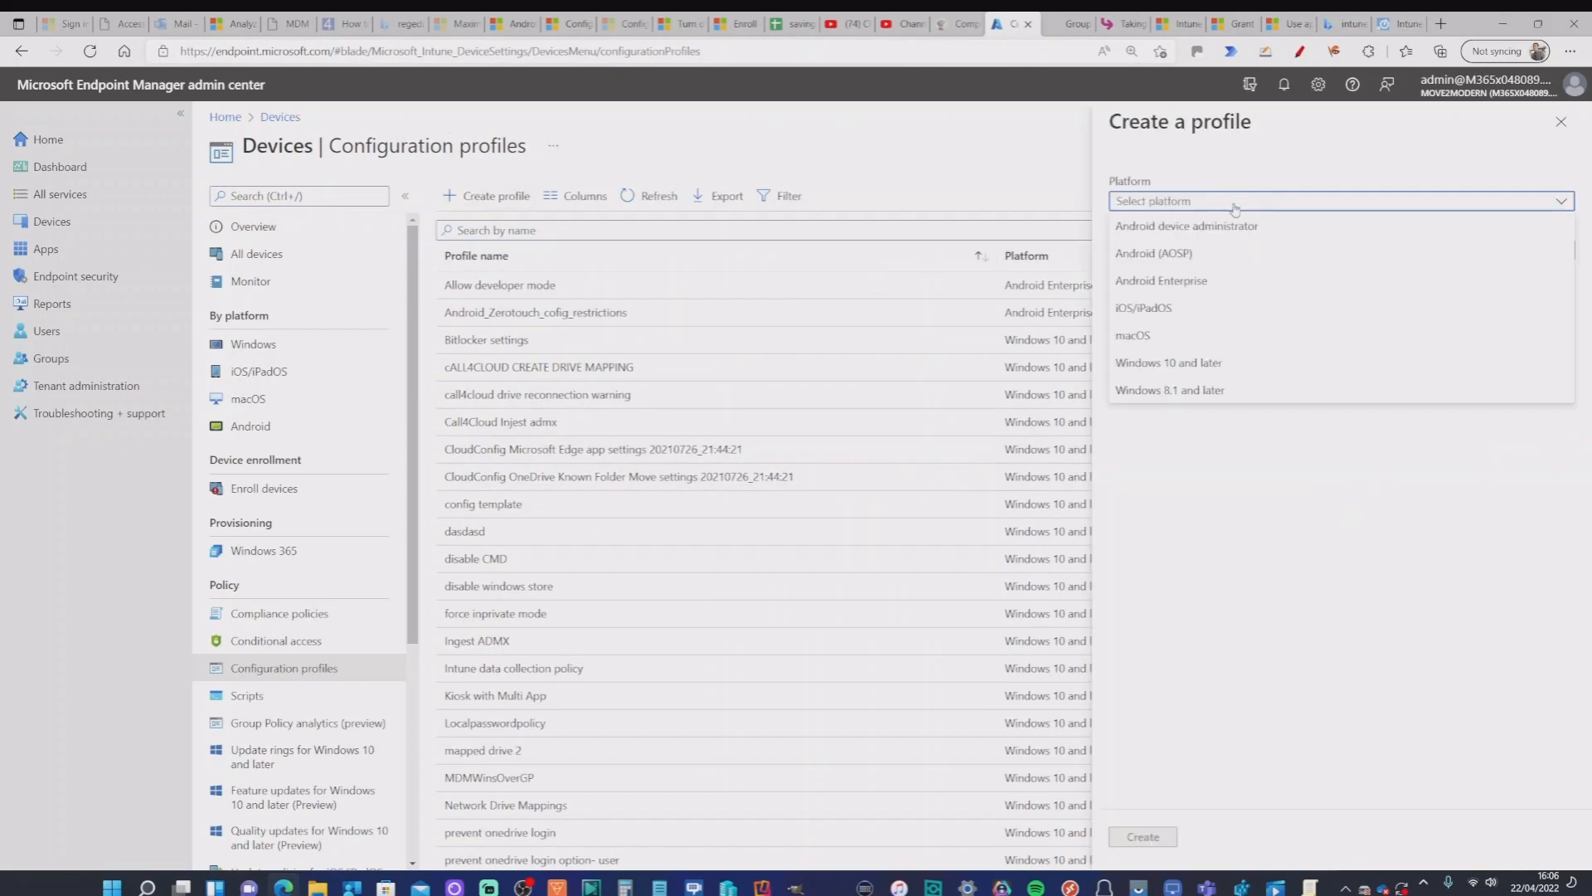
left_click(1186, 363)
left_click(1171, 253)
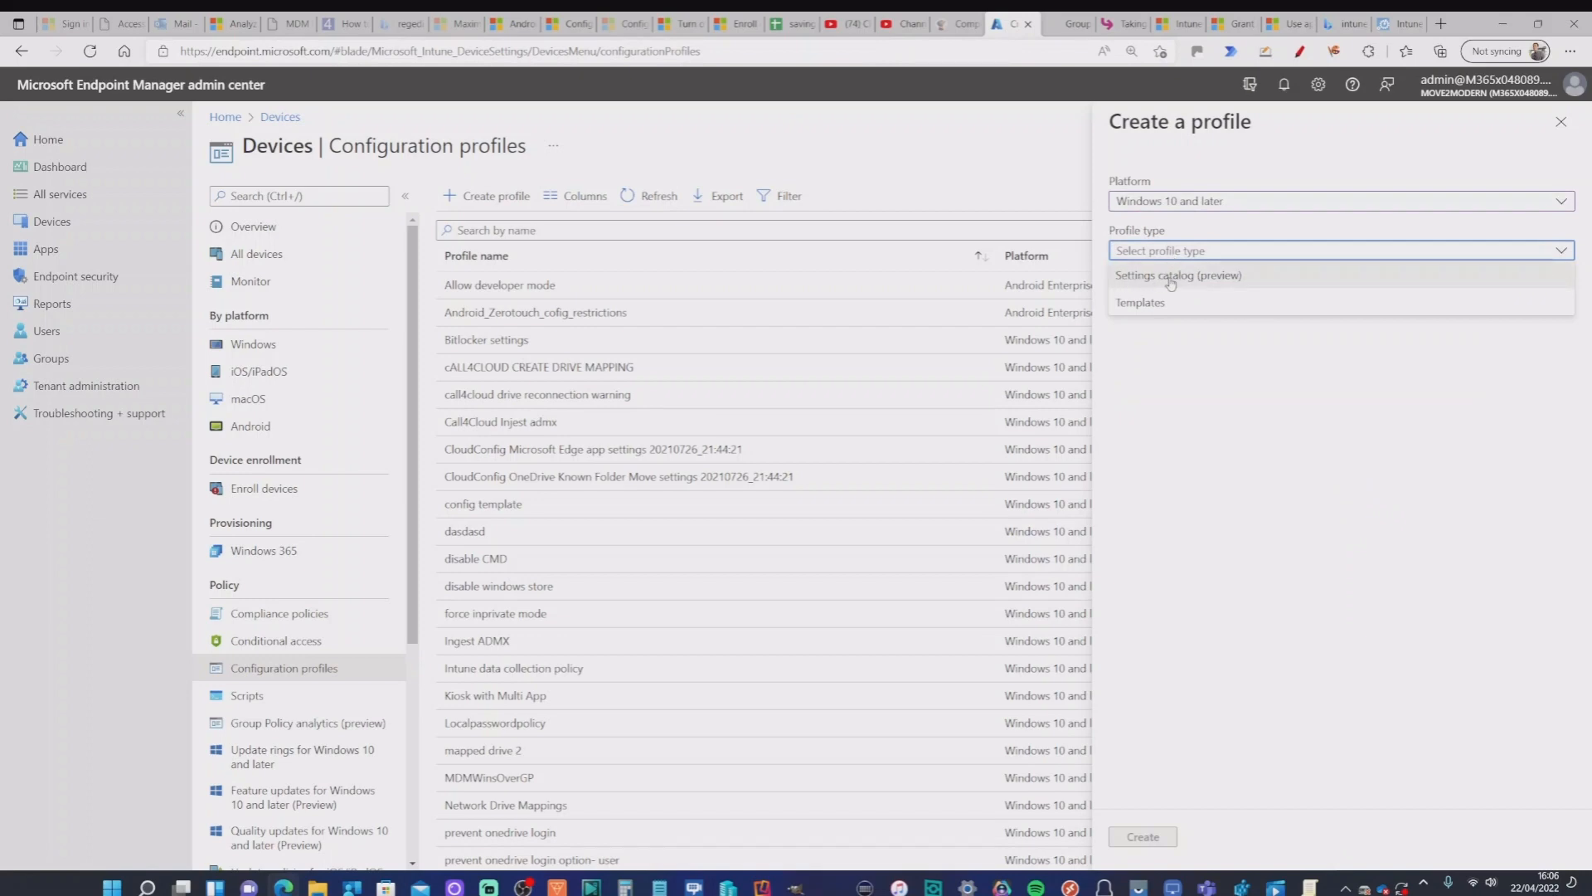
left_click(1172, 276)
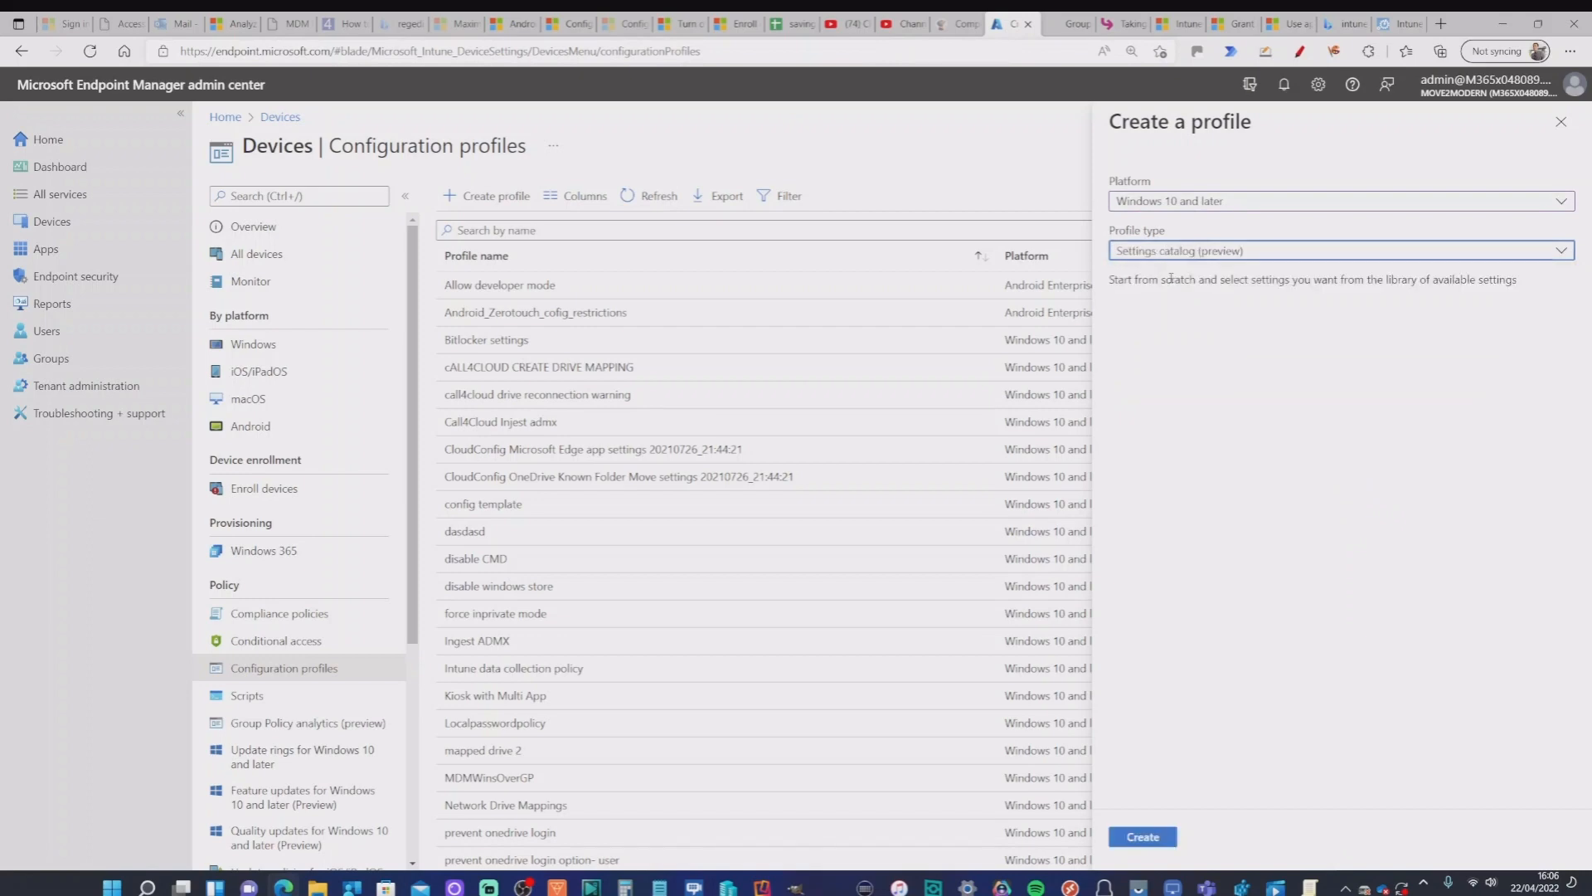
left_click(1143, 837)
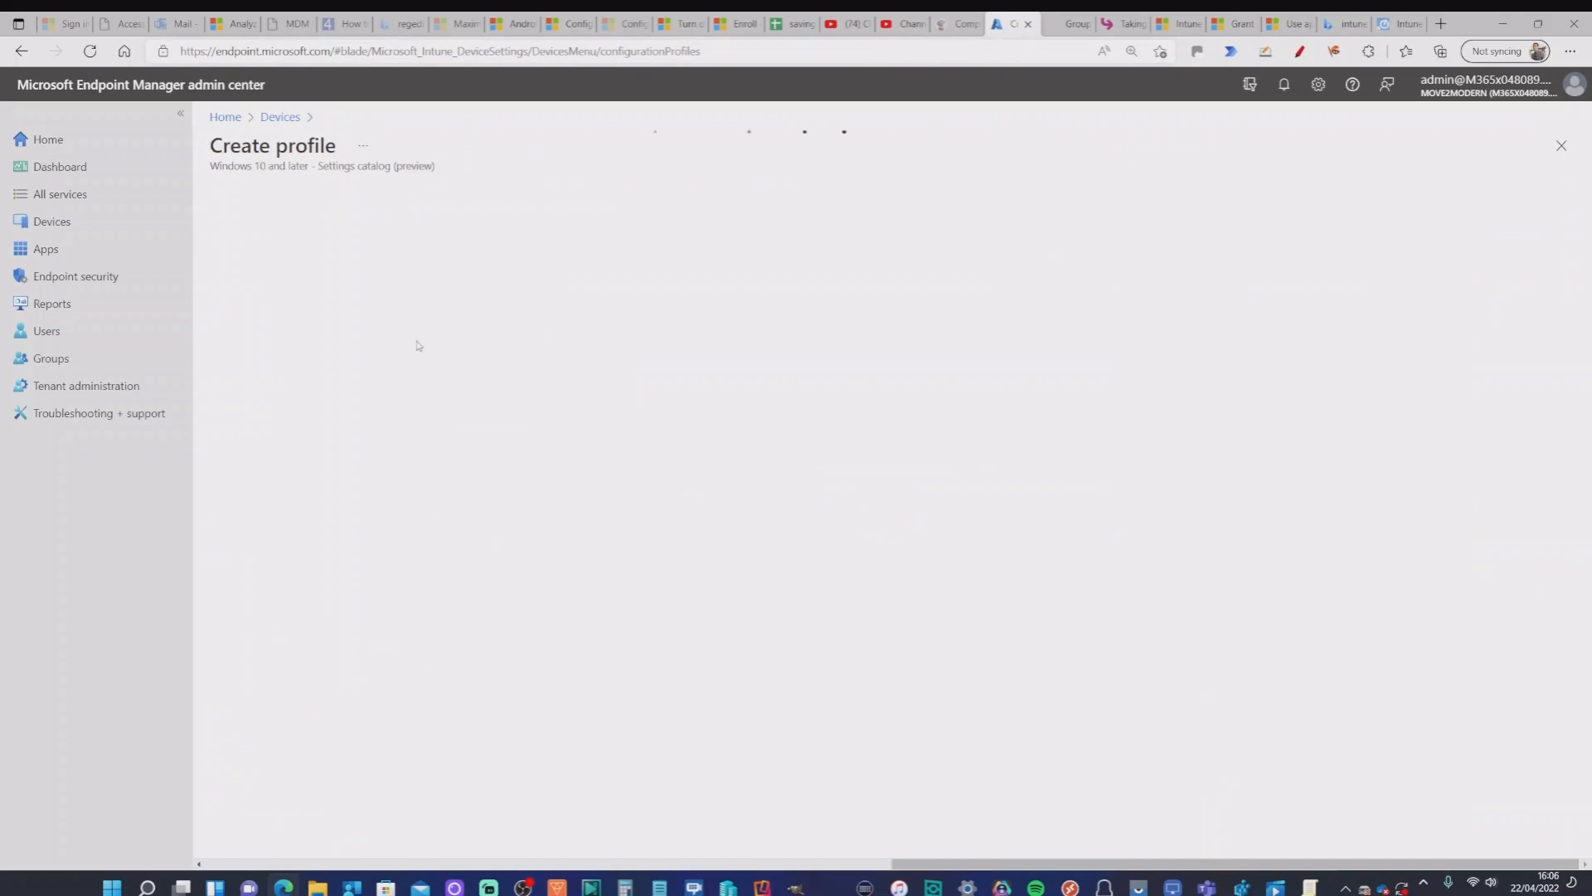
Name the new profile MDMWins Over and continue to the configuration settings.
left_click(484, 247)
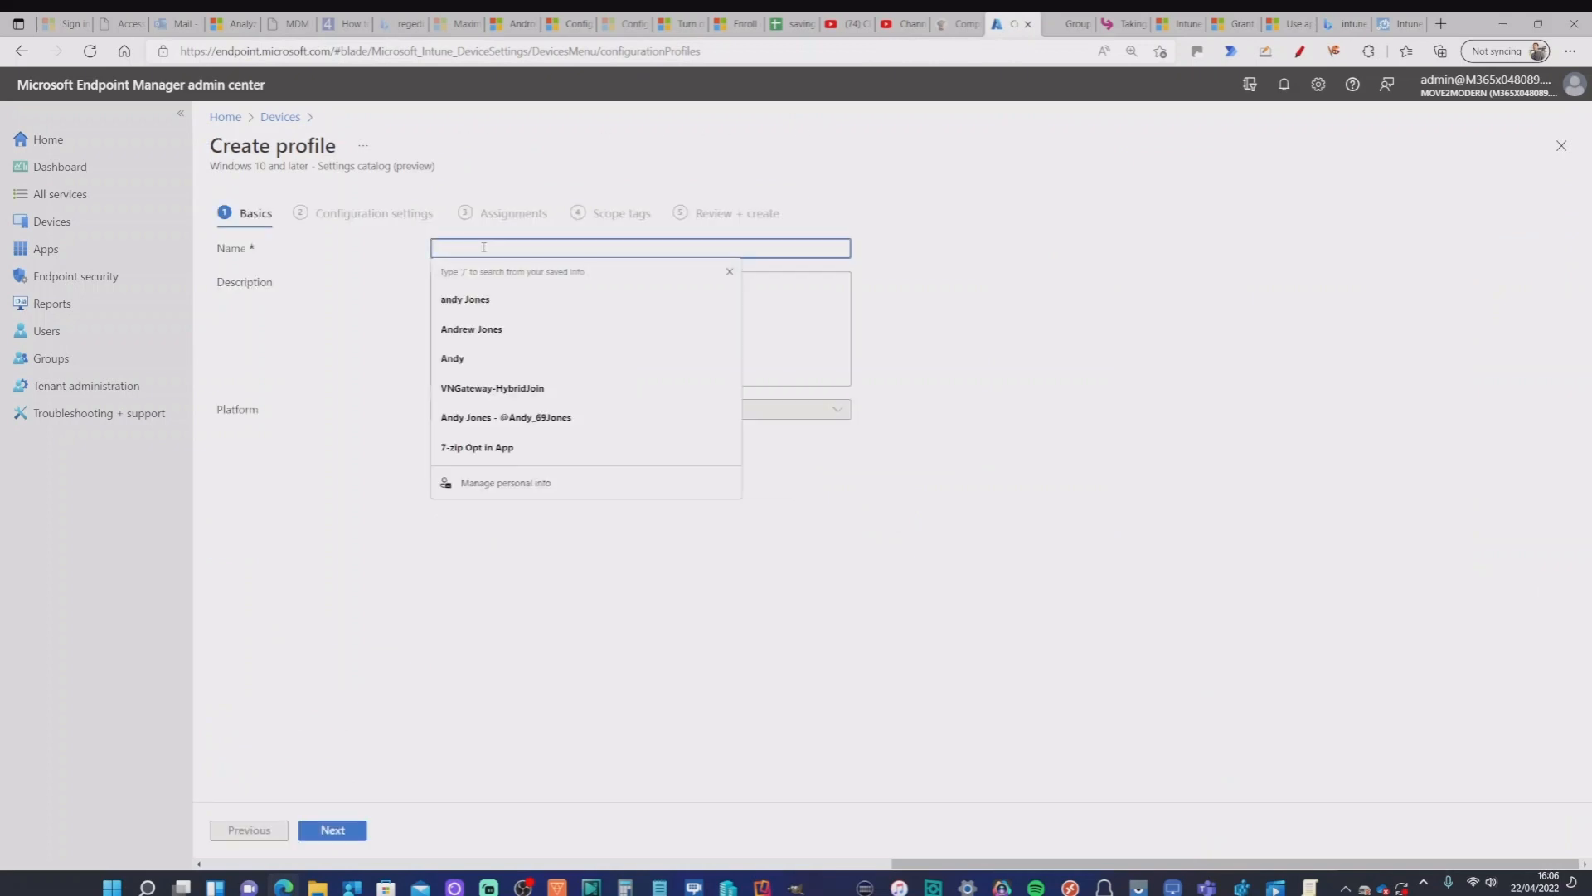
type("MDMWin")
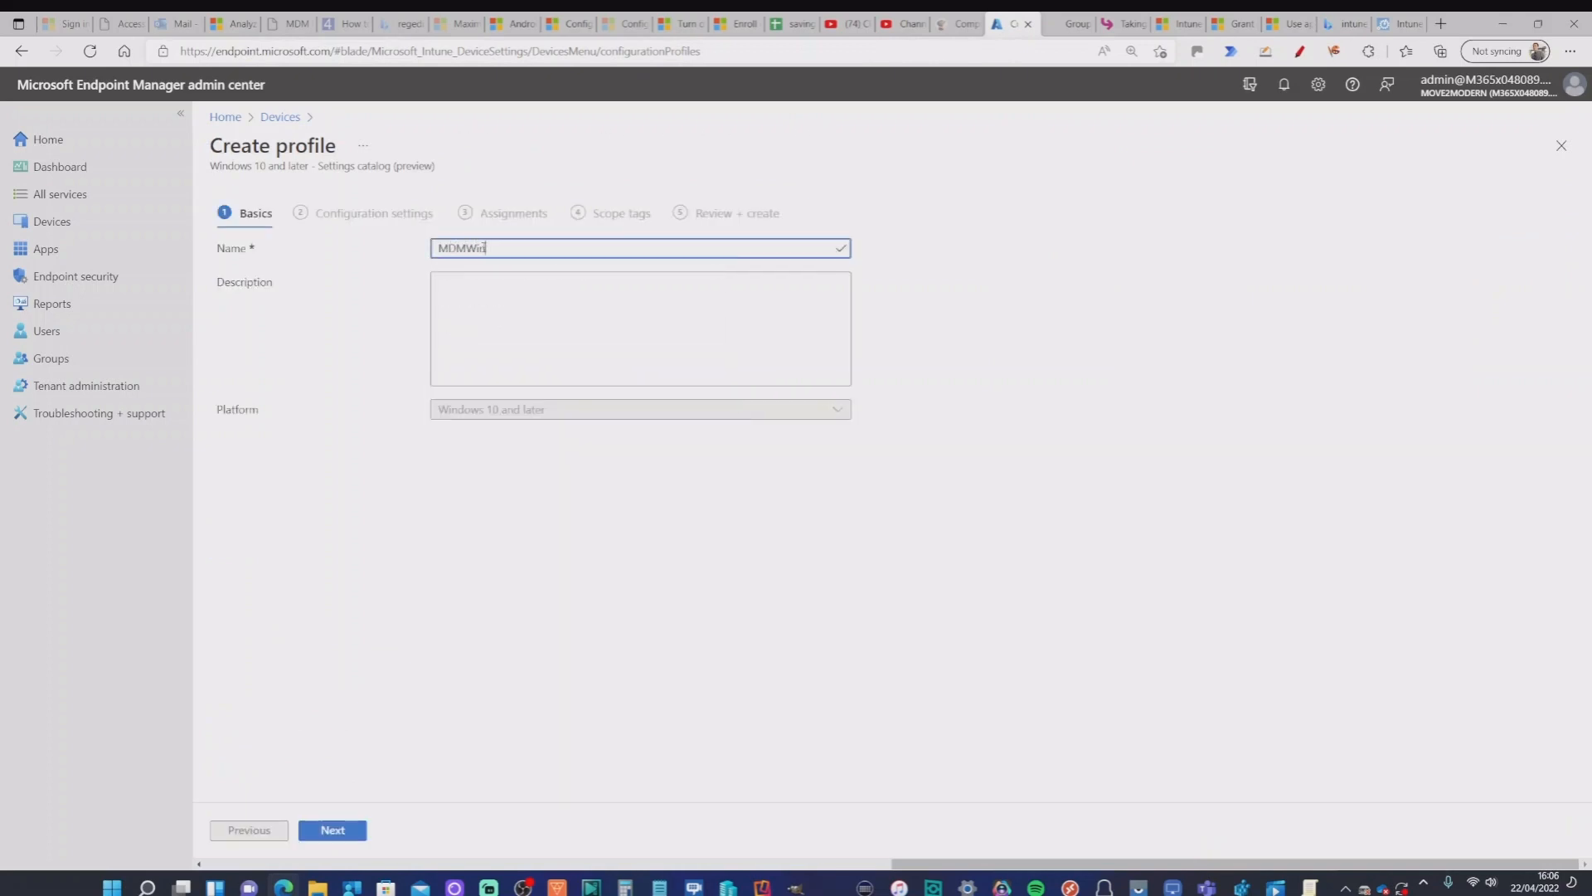
type("s over")
type("O")
left_click(333, 830)
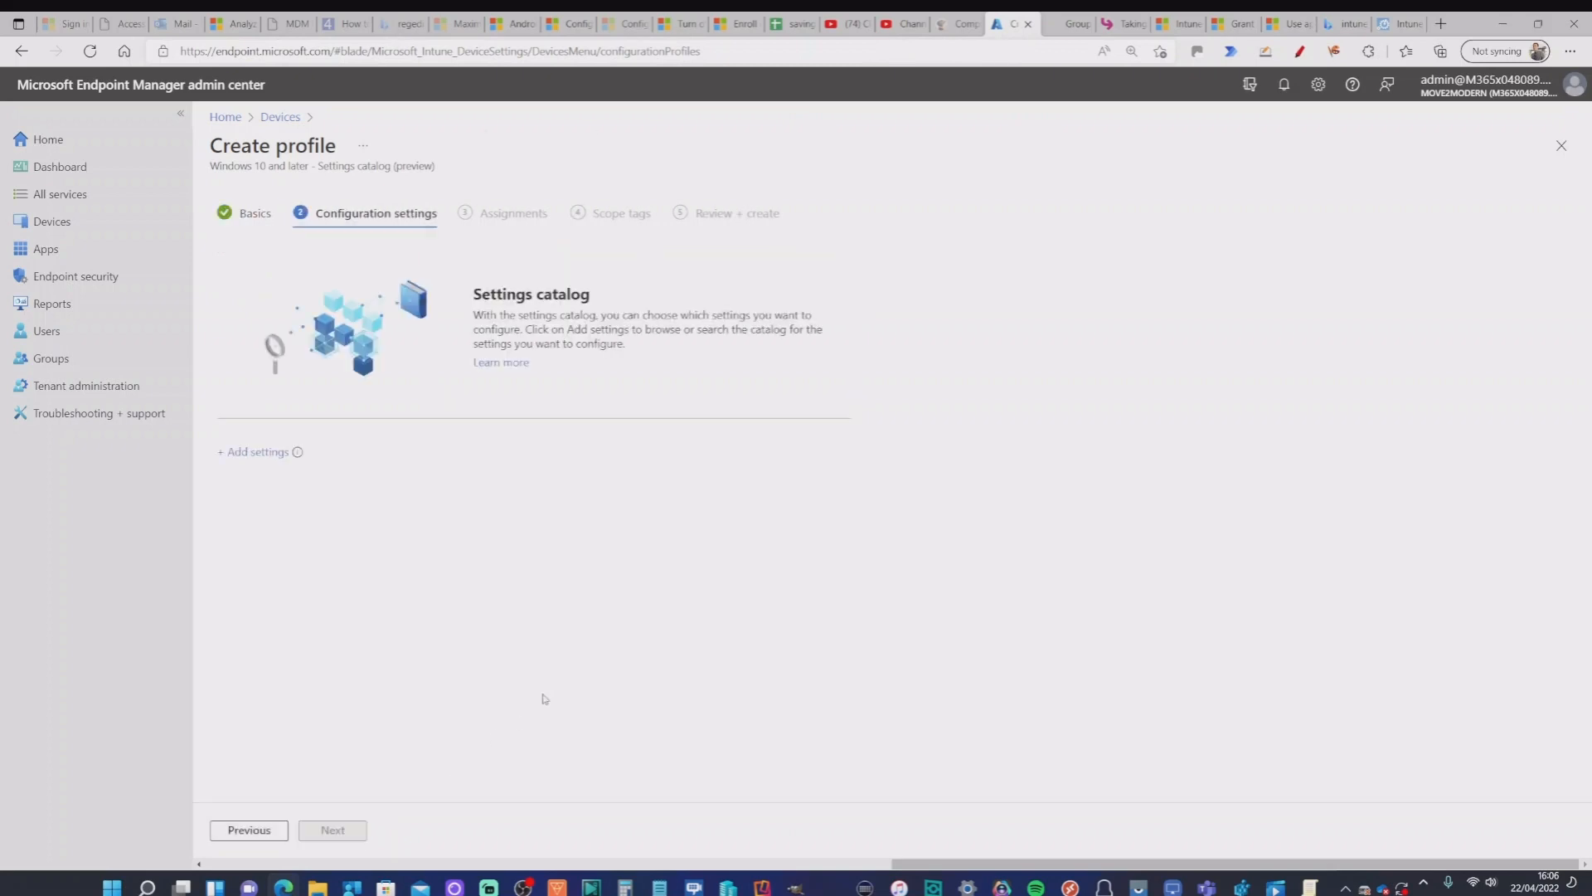
Search the settings catalog for "mdm" and list the settings in the Control Policy Conflict category.
left_click(257, 453)
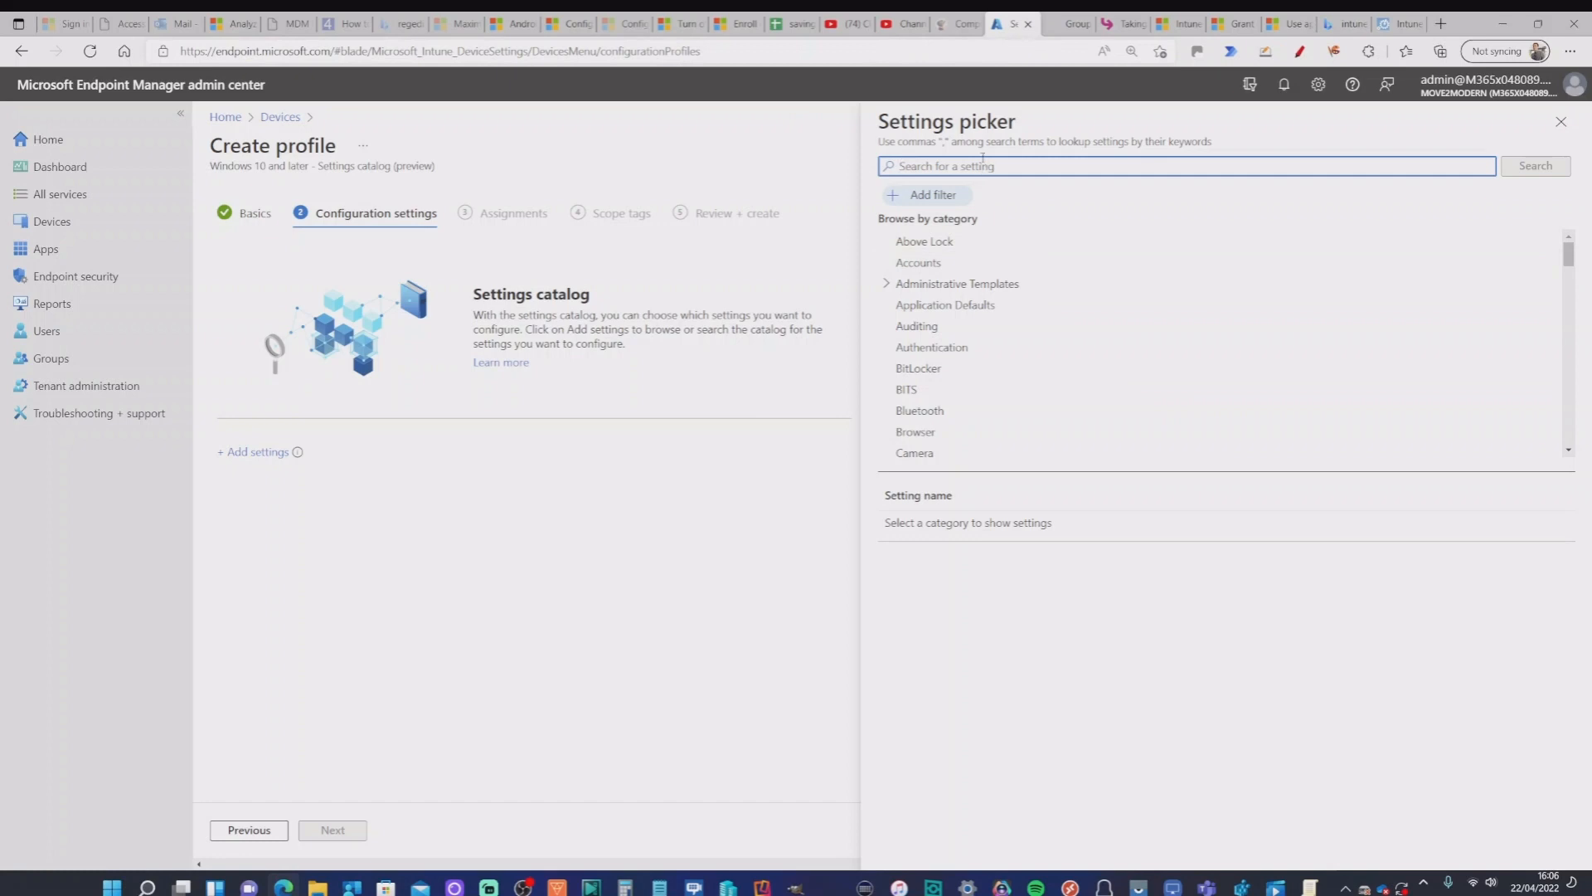
type("mdm")
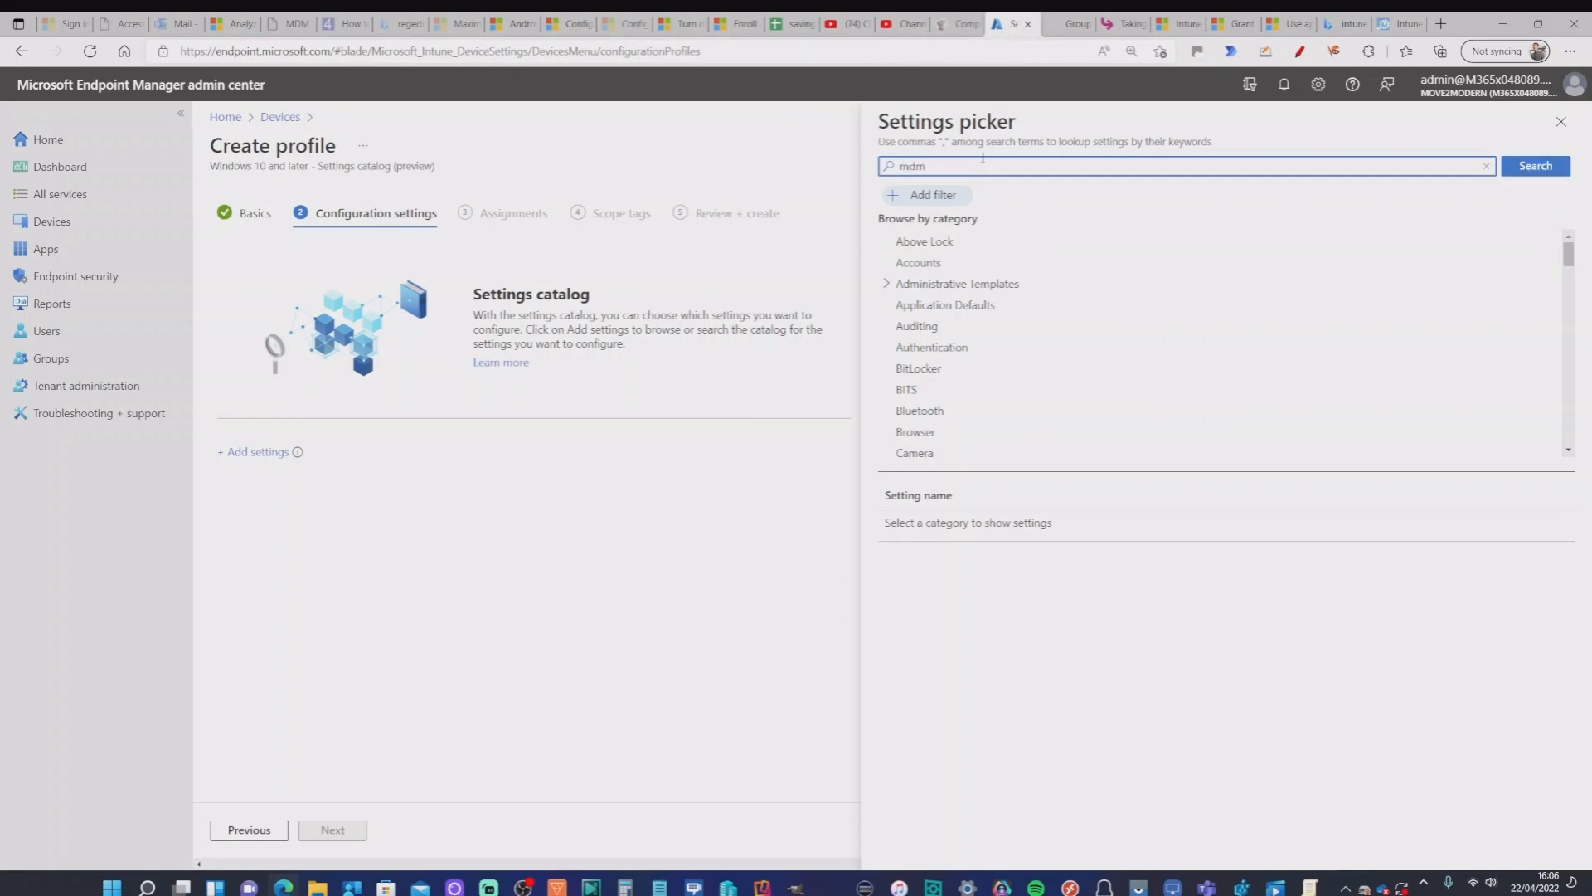
key("Return")
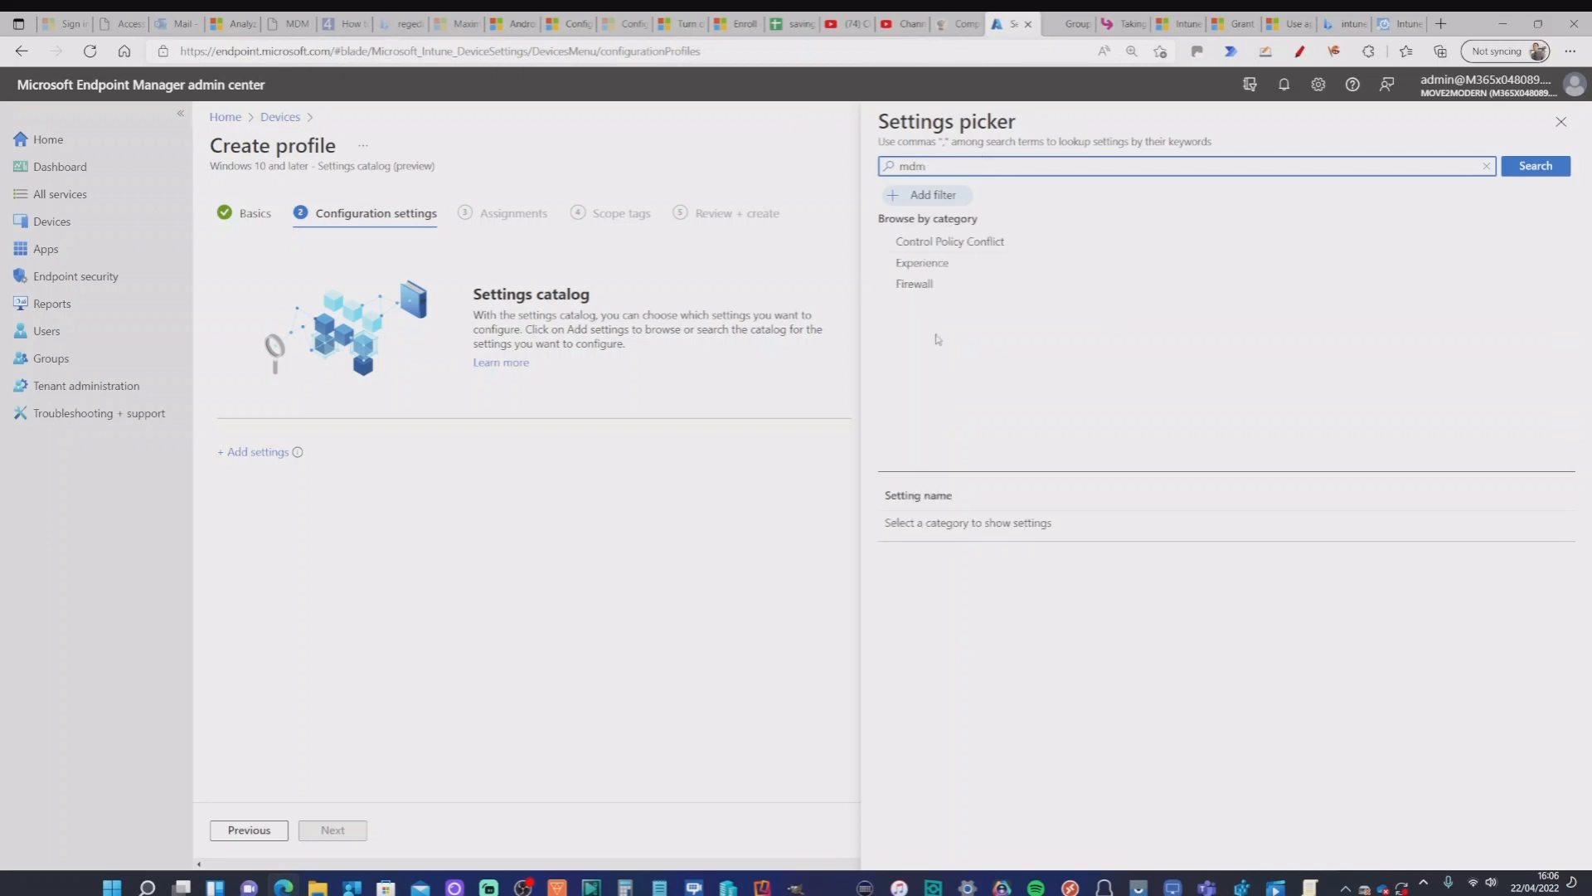
left_click(960, 245)
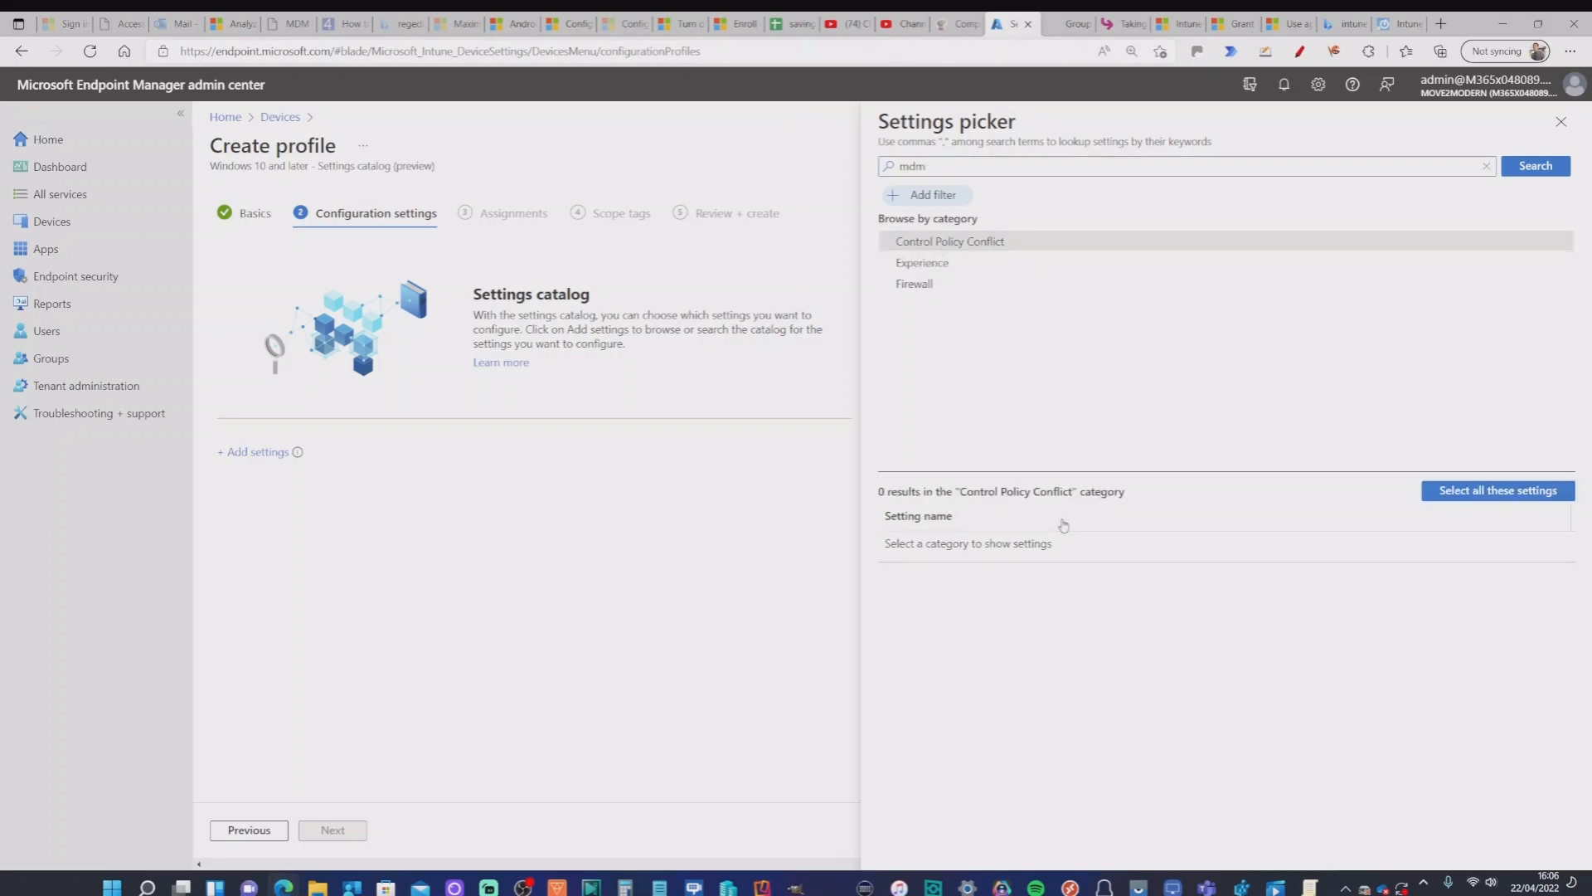
double_click(978, 544)
left_click(978, 544)
double_click(950, 544)
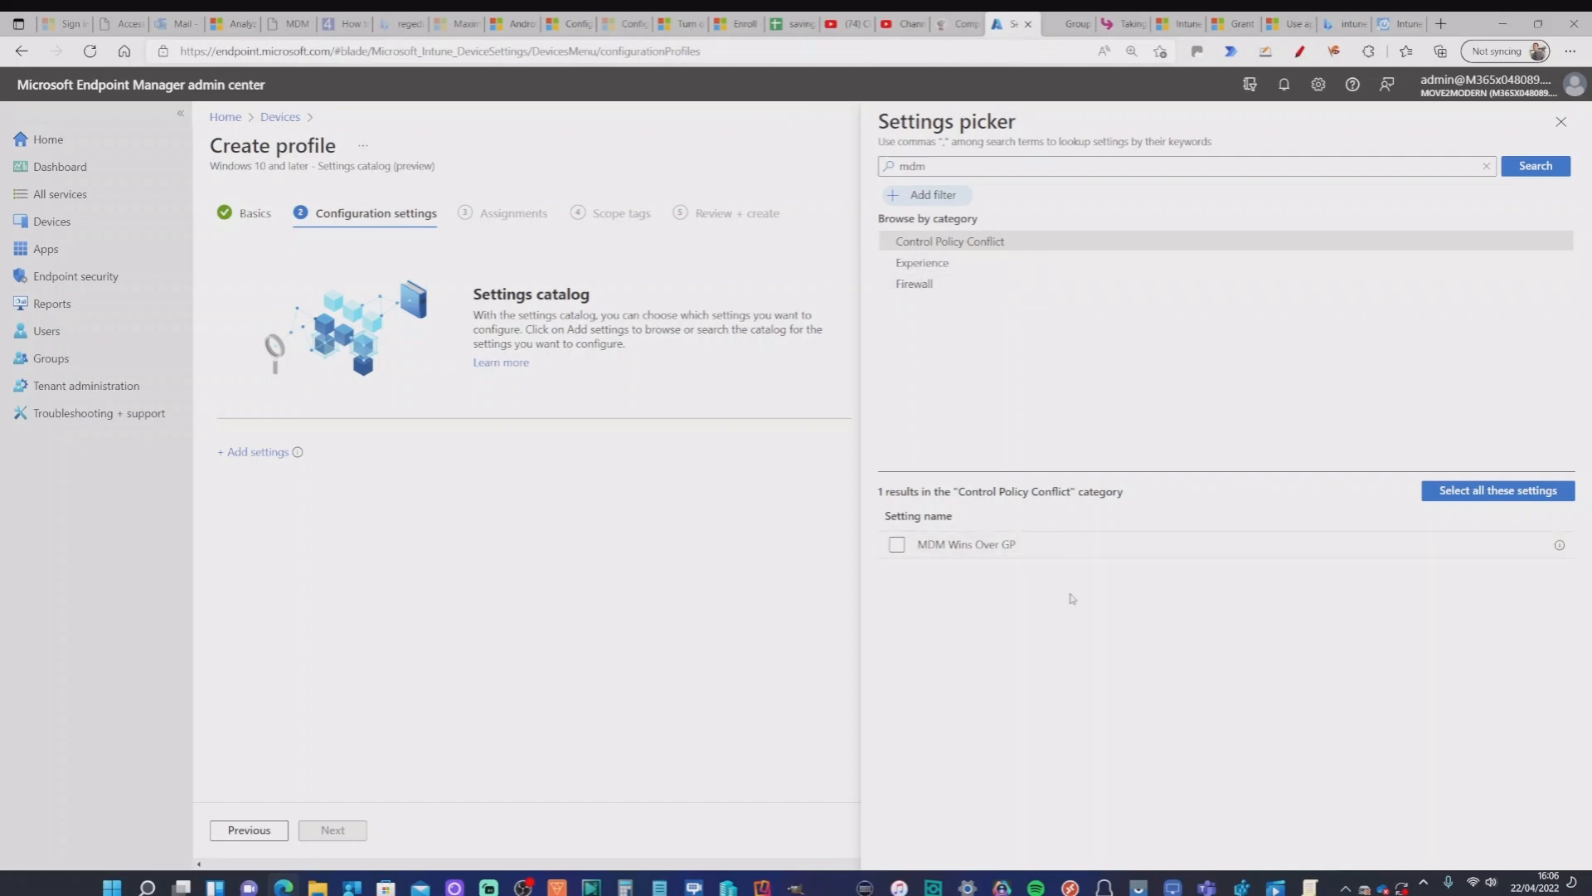
Add the MDM Wins Over GP setting to the profile and set it to "The MDM policy is used and the GP policy is blocked.".
left_click(931, 546)
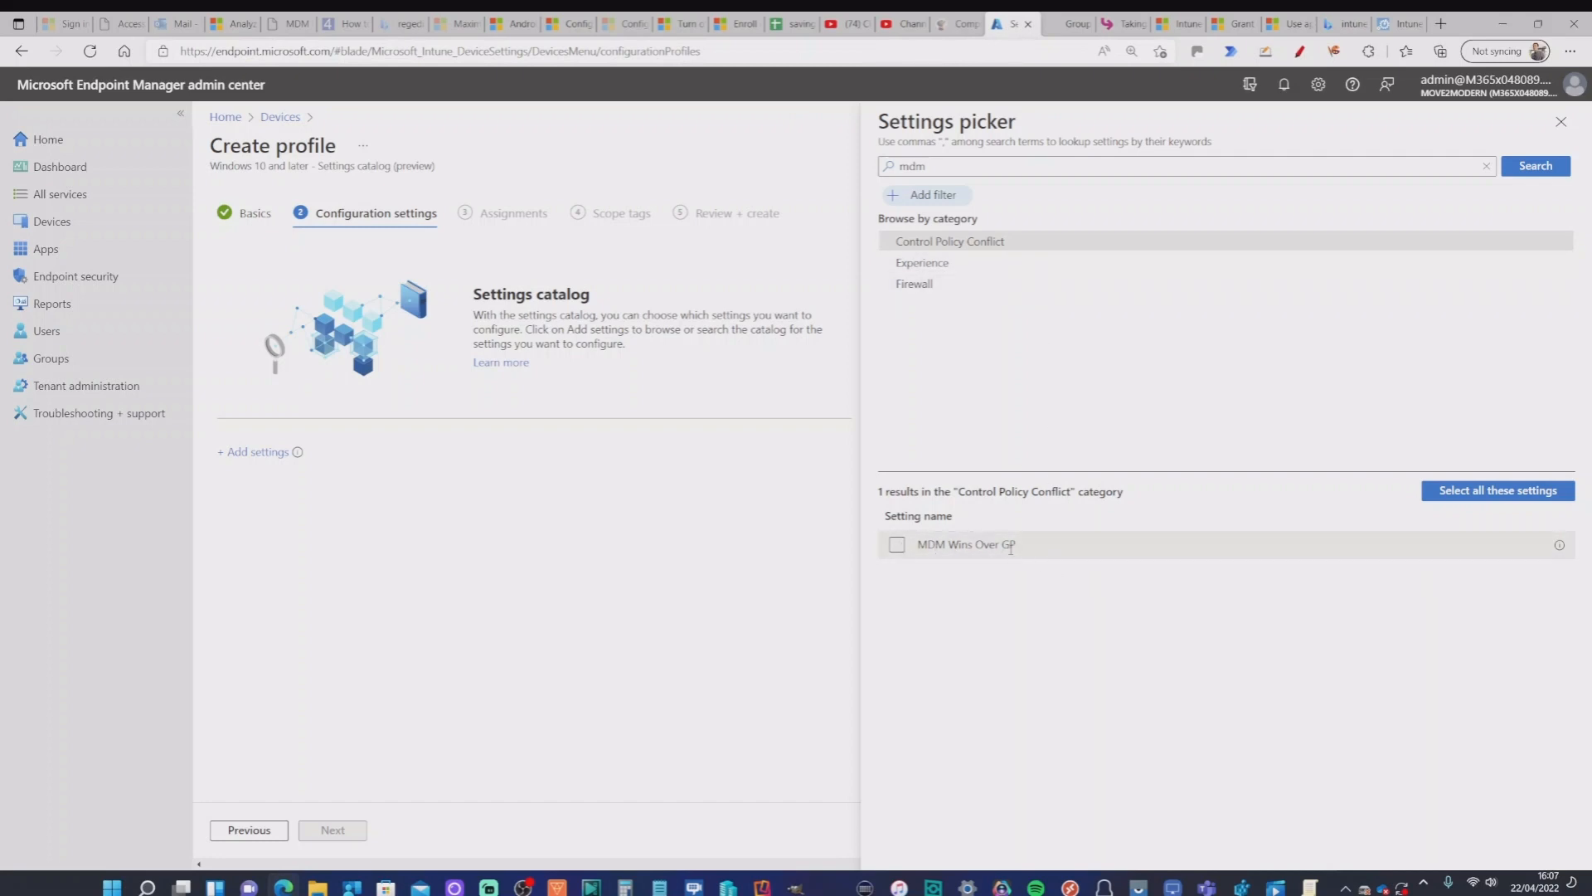
left_click(899, 547)
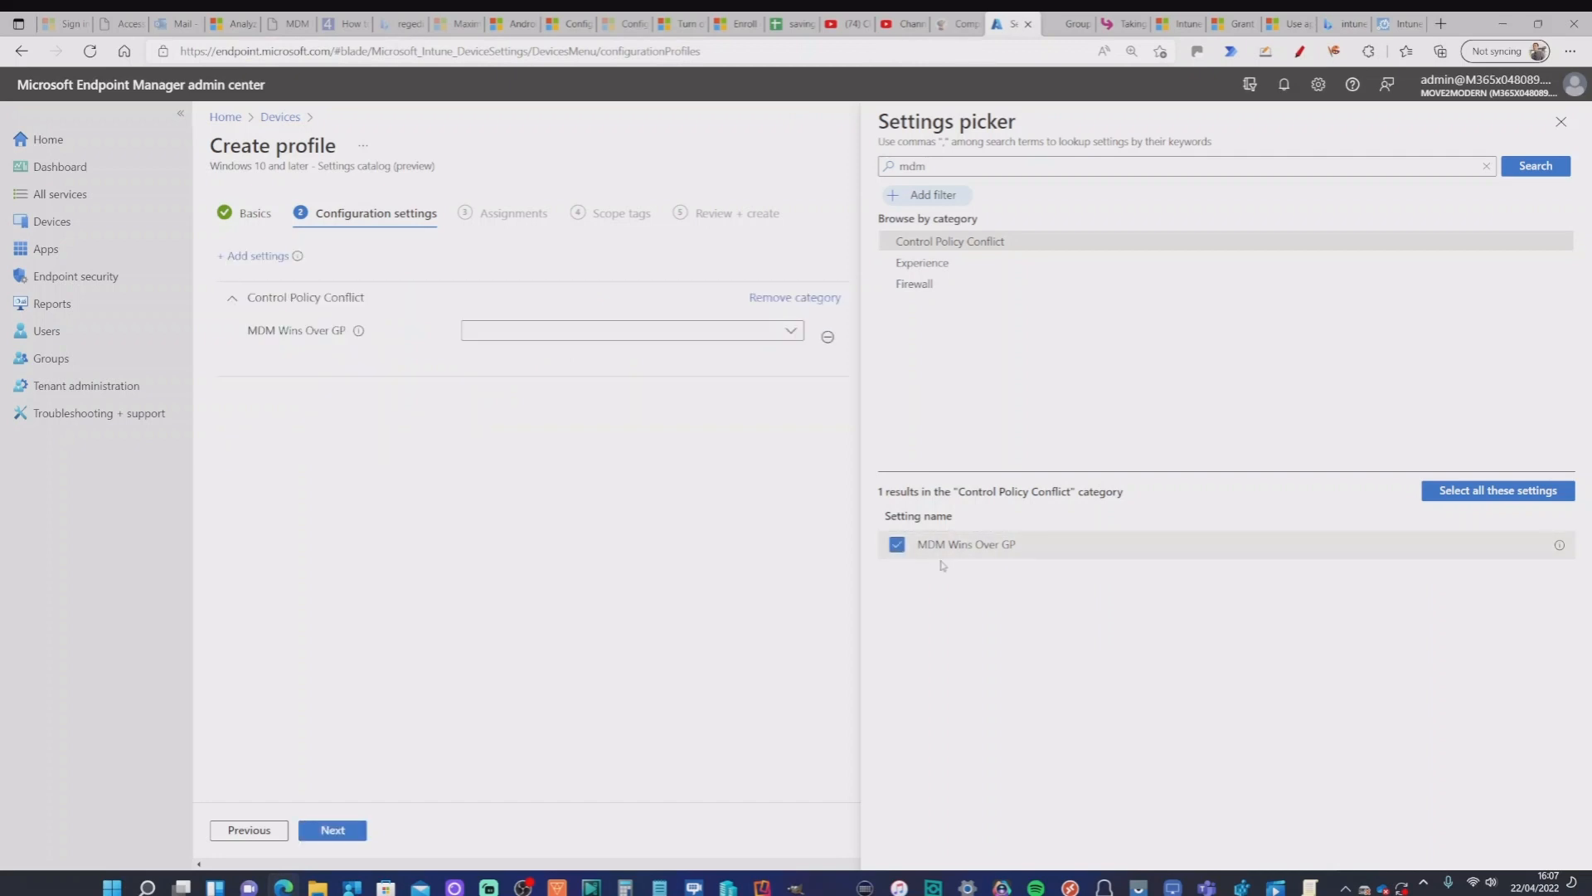
left_click(1562, 125)
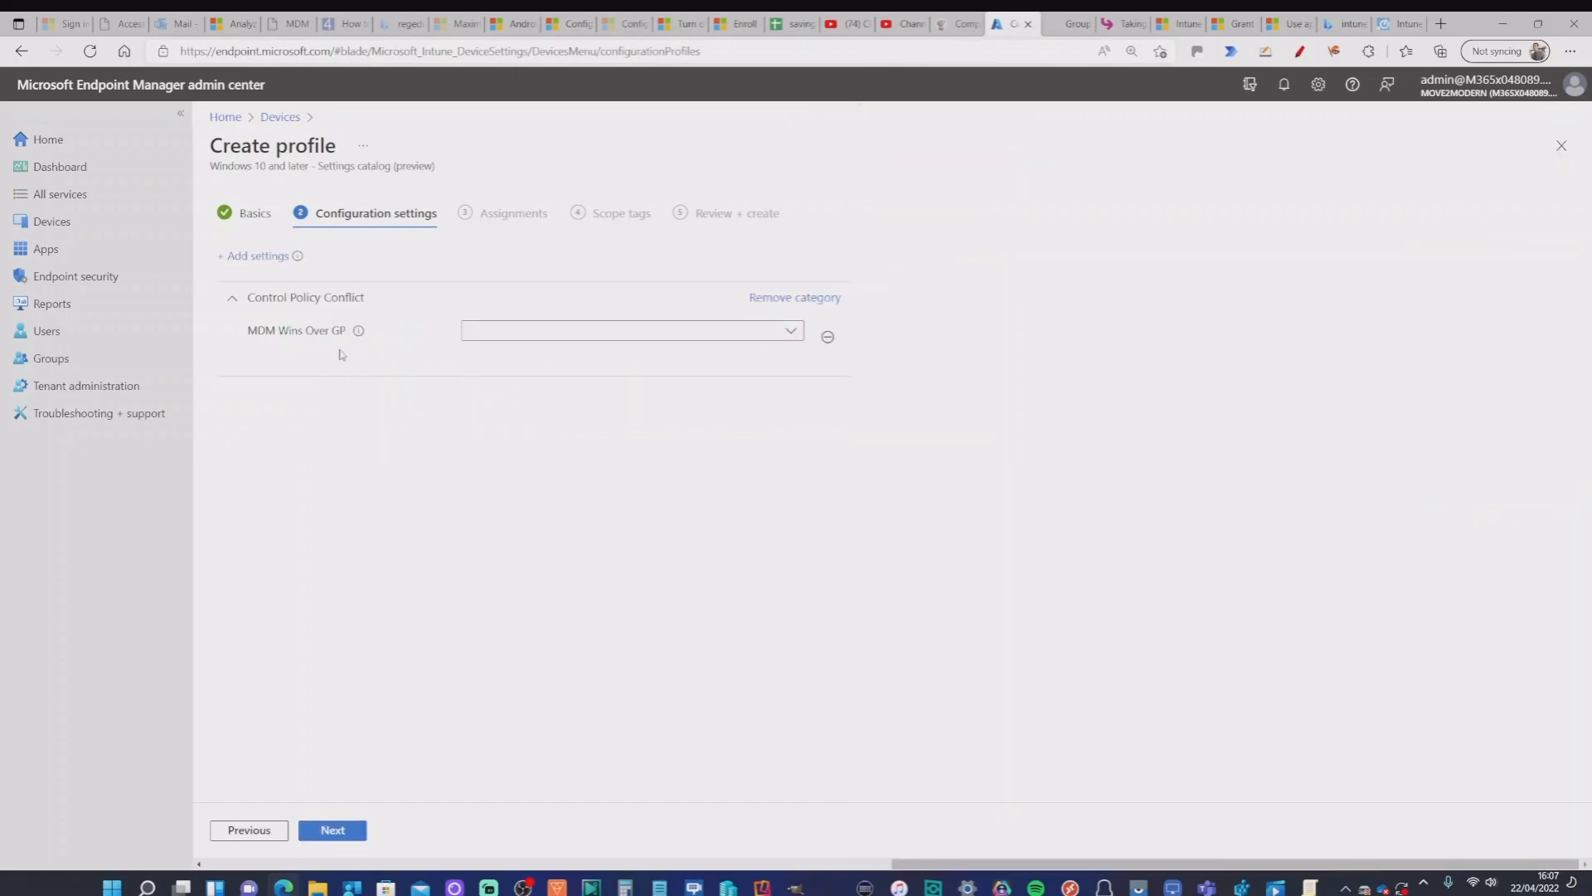
left_click(794, 334)
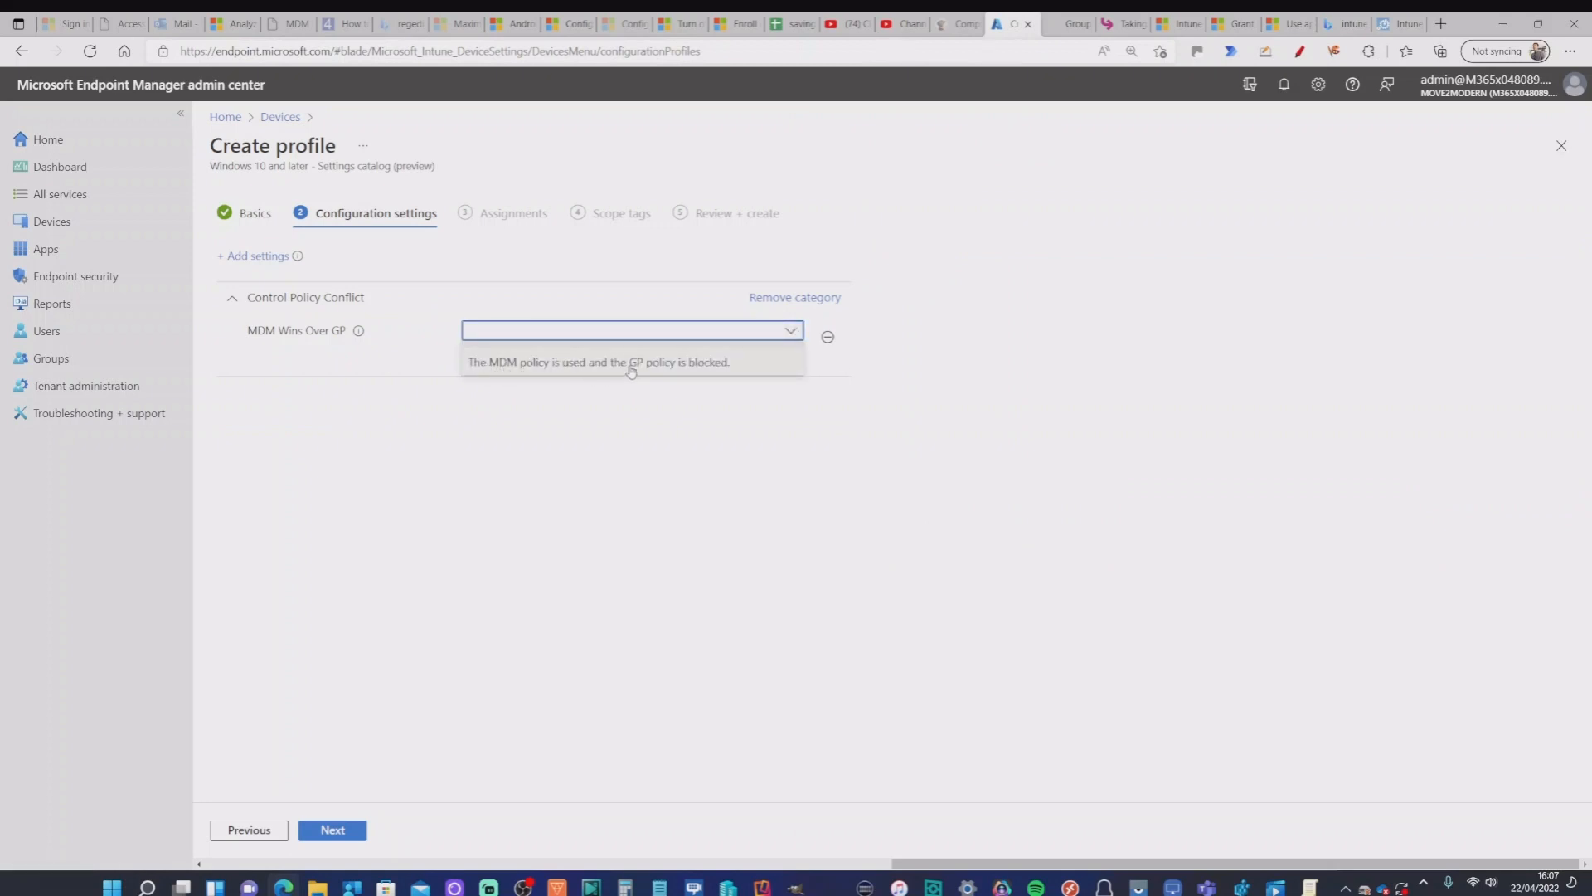
left_click(715, 365)
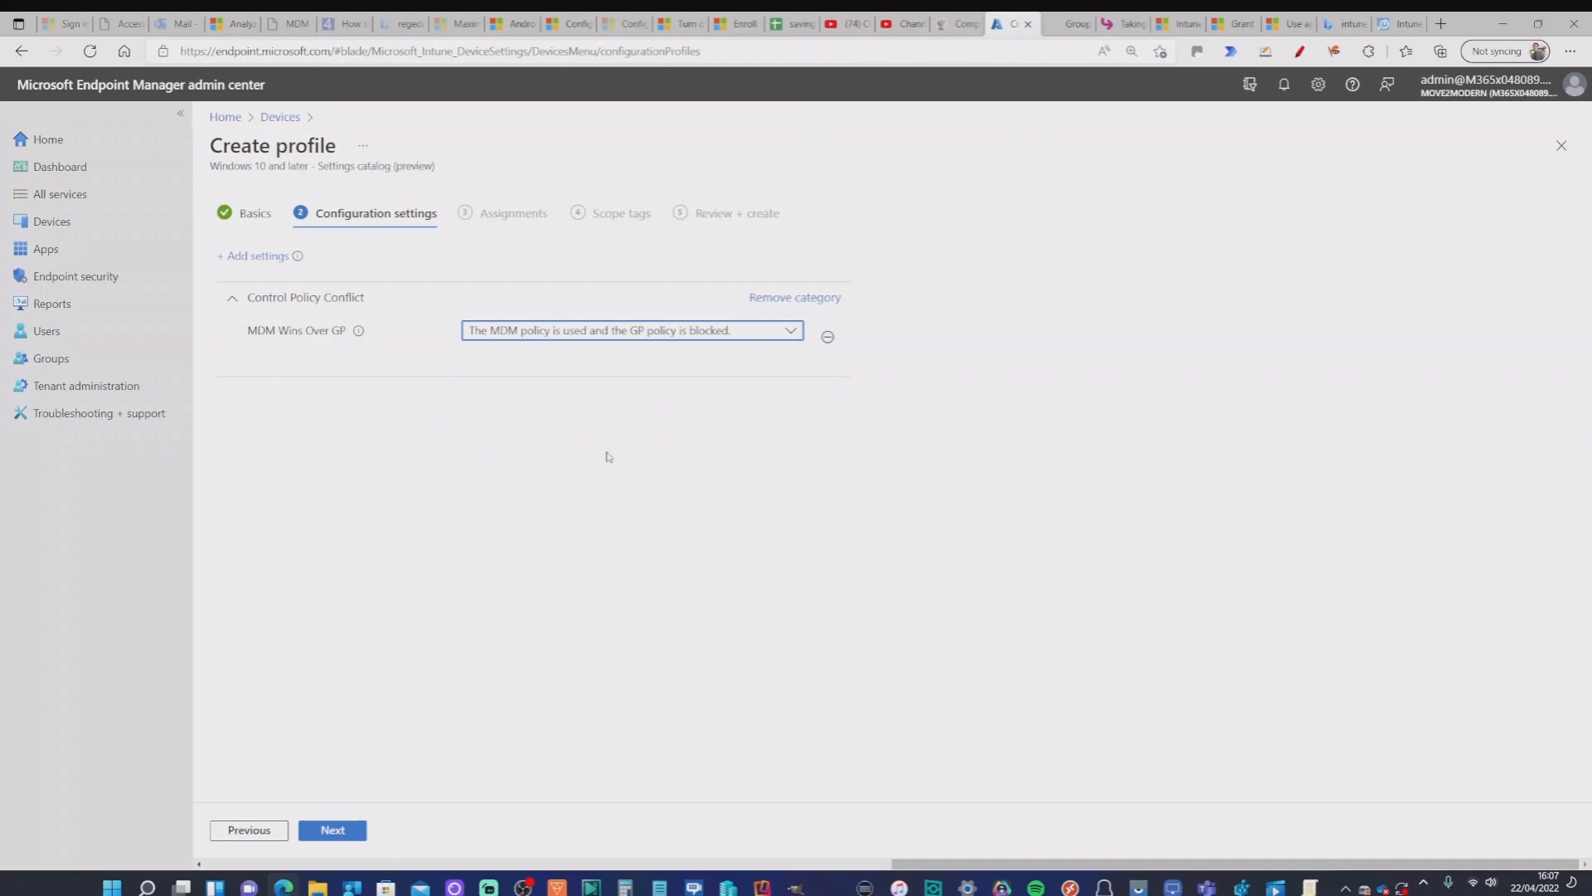
Review the blog's custom OMA-URI instructions for MDMWinsOverGP, and continue the new profile to its assignments.
left_click(1076, 24)
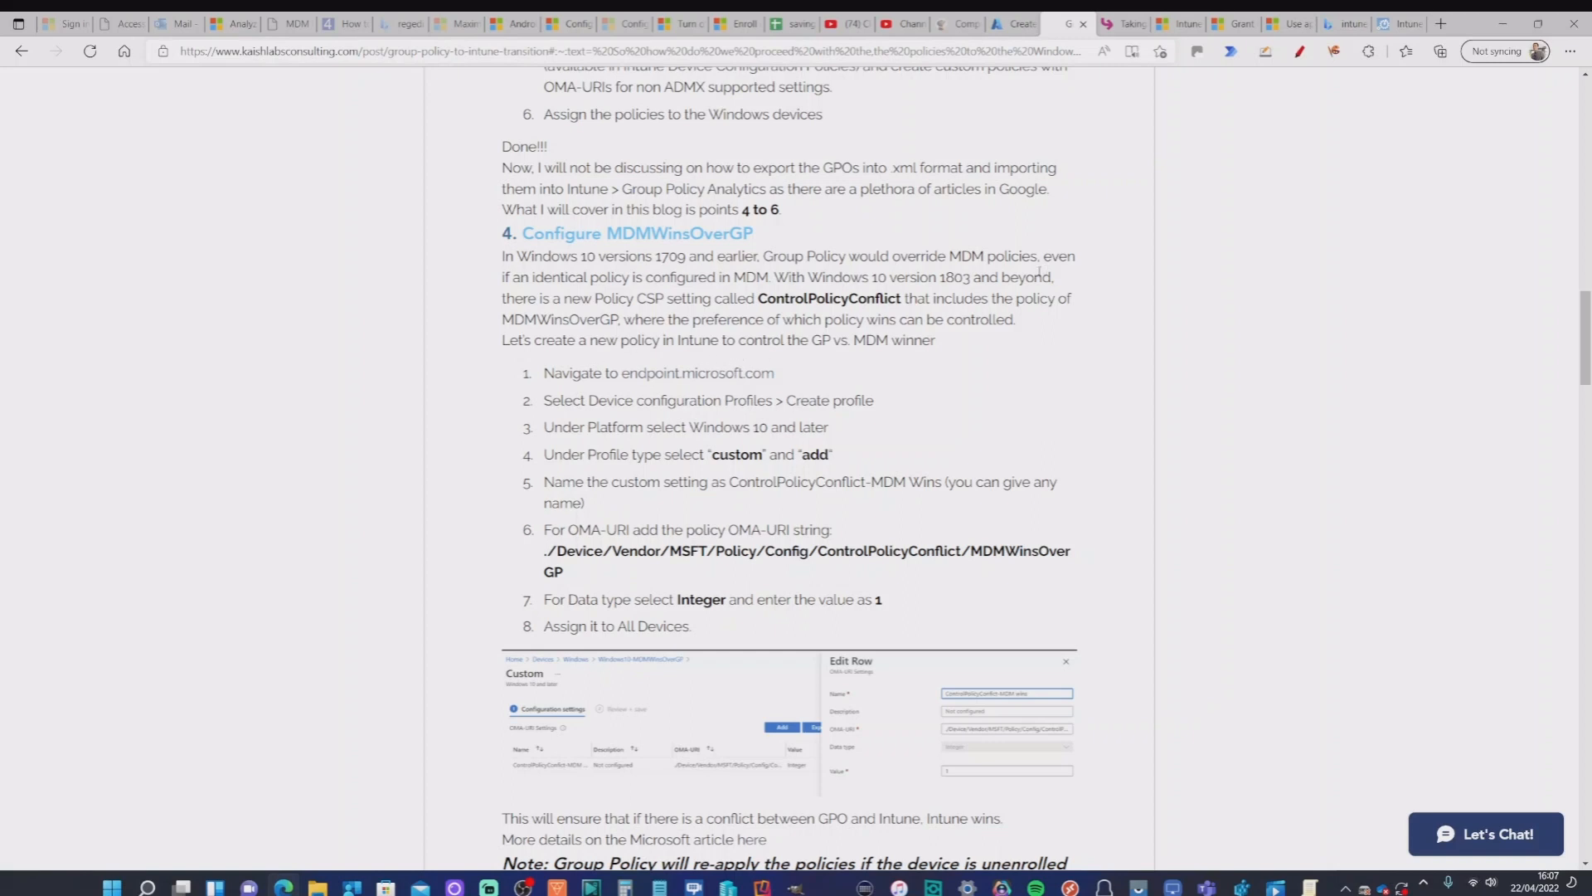
left_click(1012, 23)
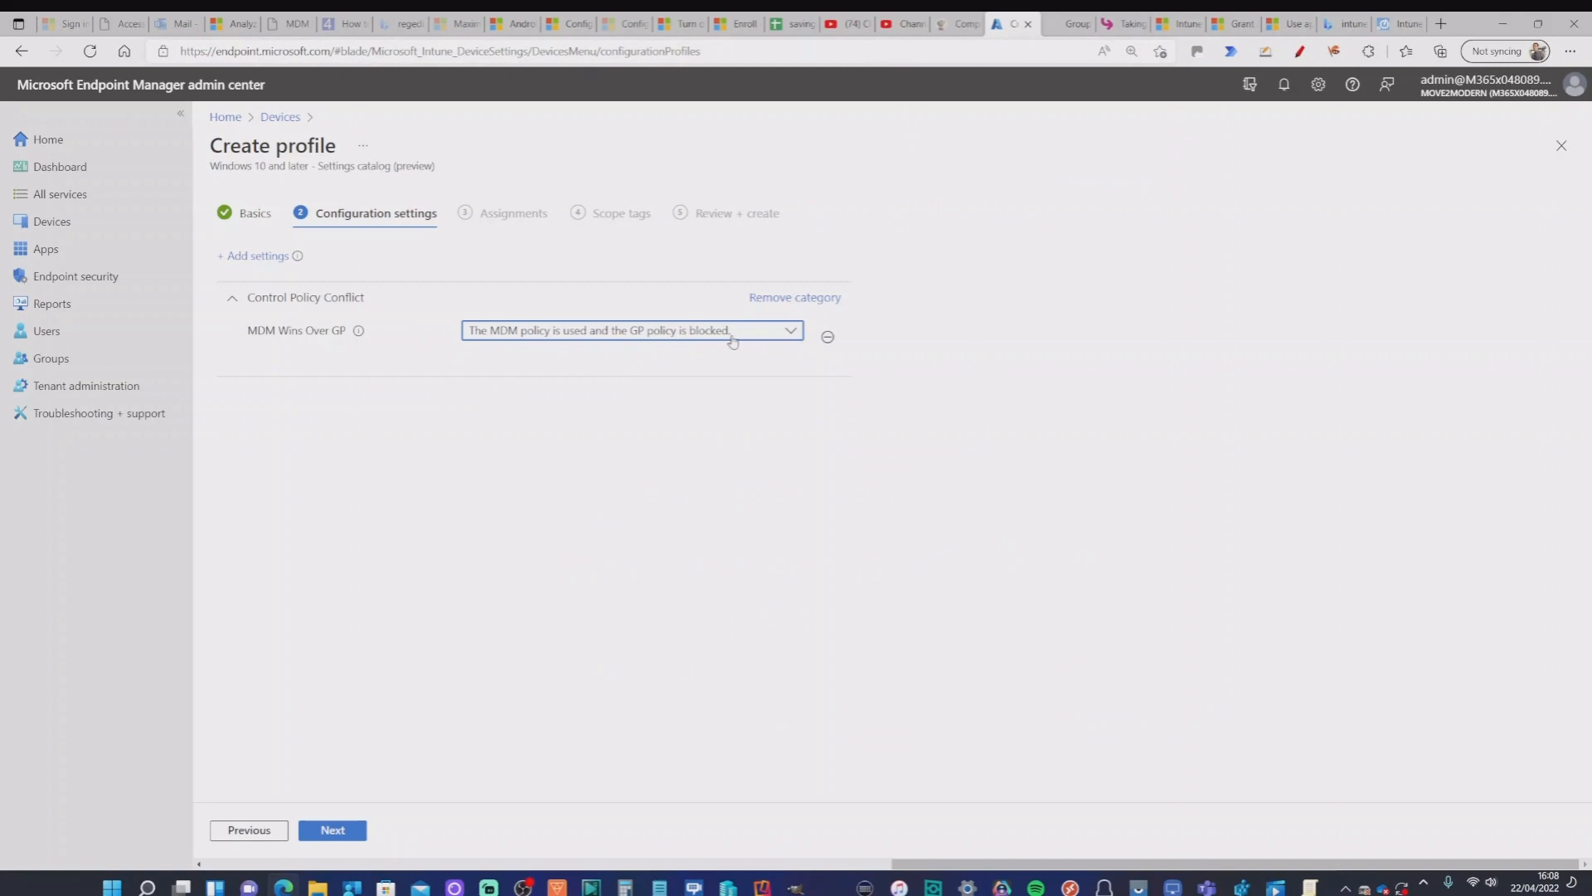
left_click(343, 829)
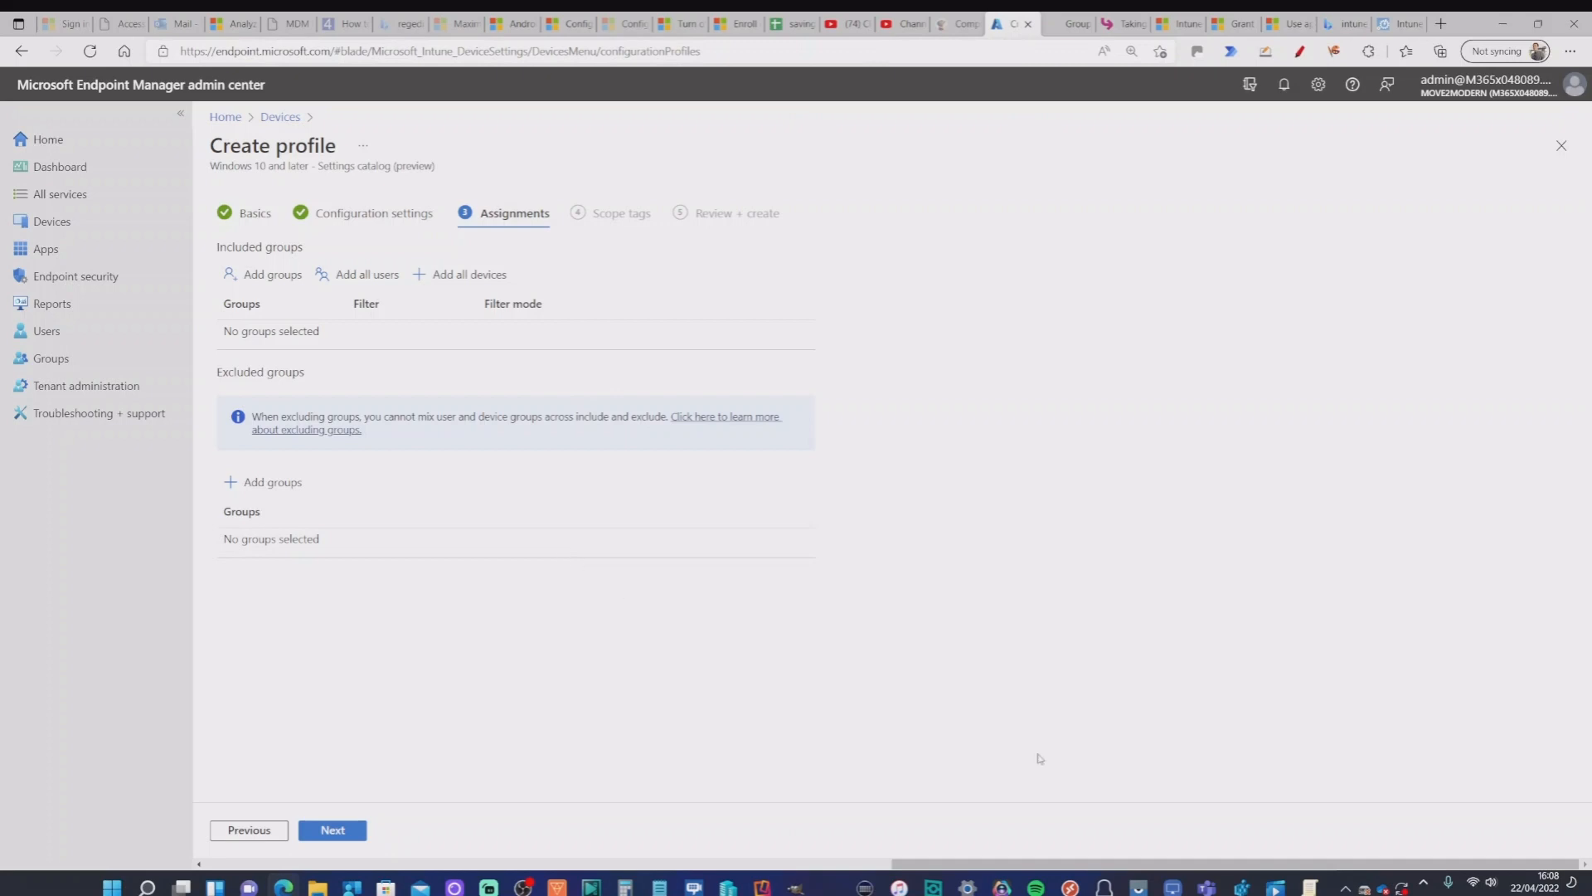
Switch to Windows Settings and check the policies managed by Contoso on the device for ControlPolicyConflict.
mouse_move(1274, 890)
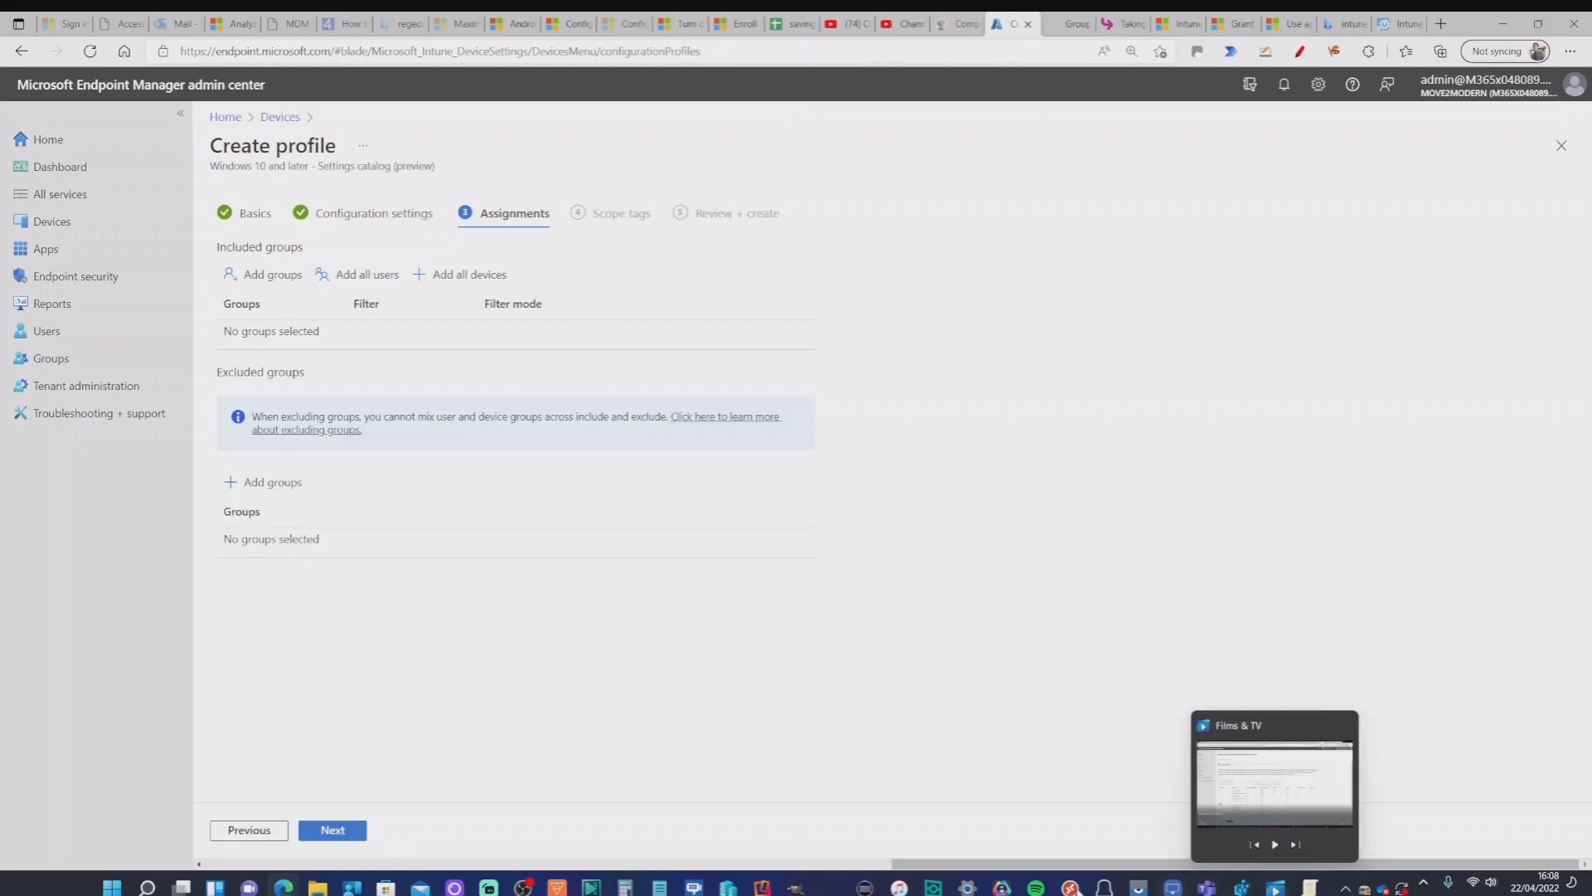
left_click(967, 887)
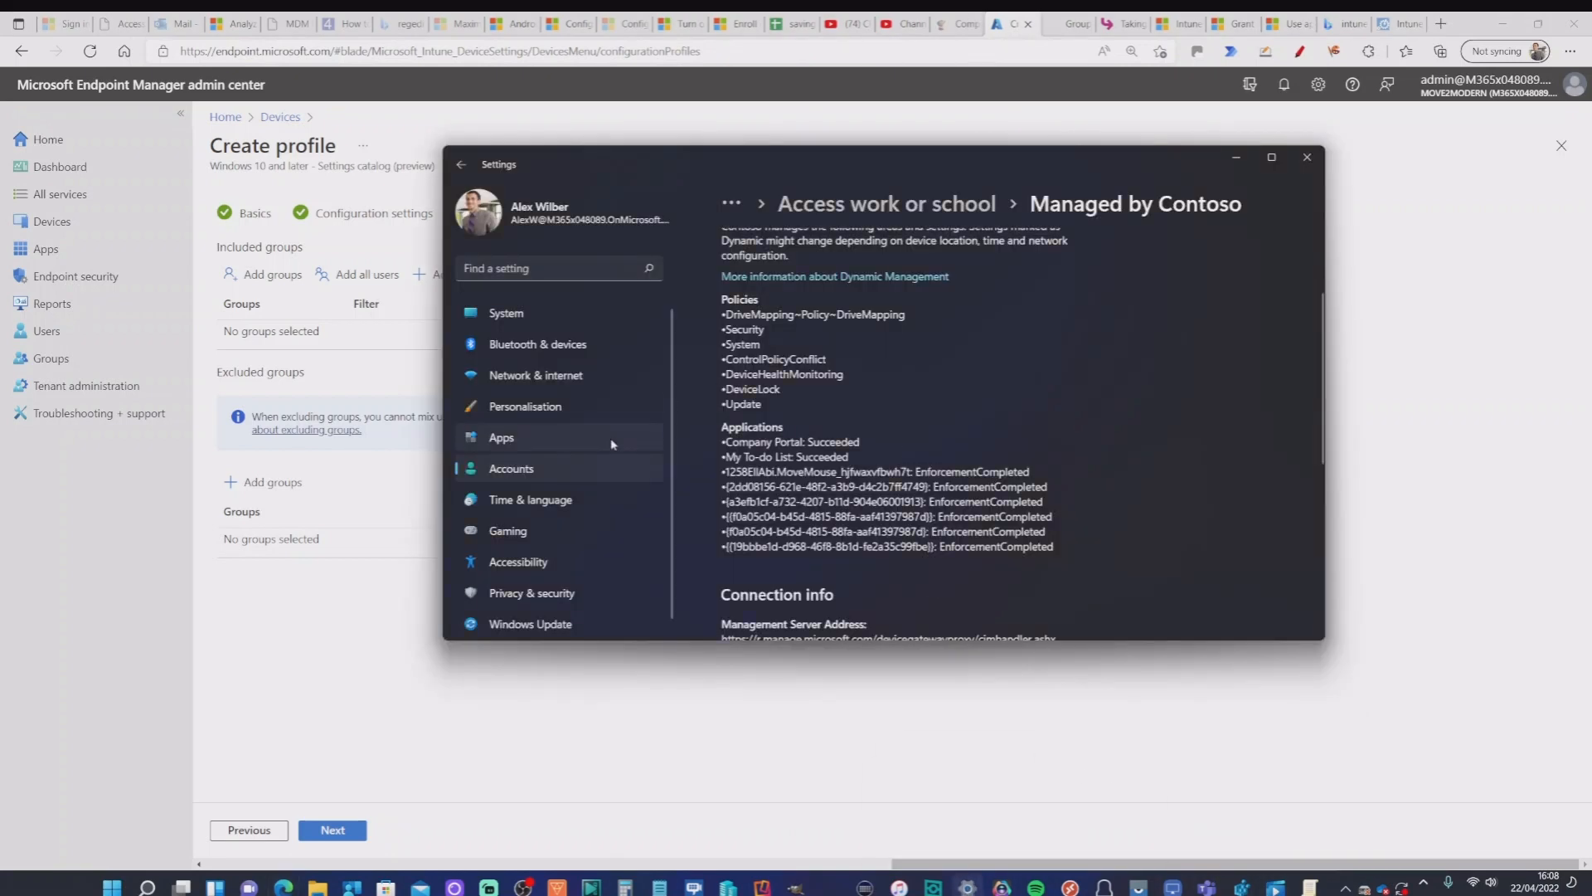
scroll(834, 431, "up", 1)
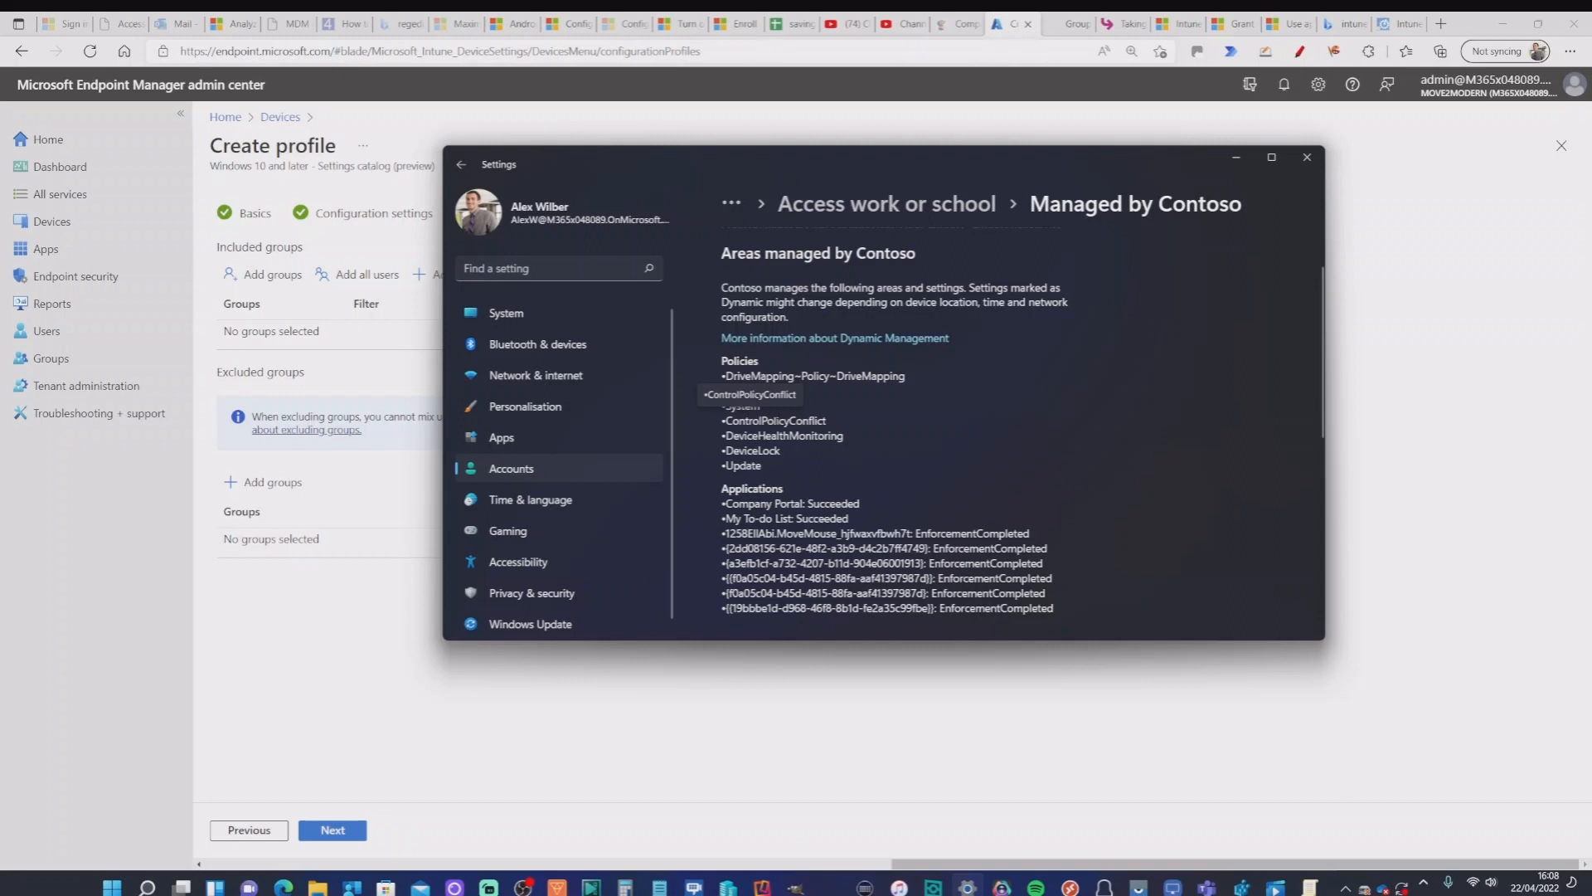
Discard the unsaved profile in the Endpoint Manager admin center, and open the device status report of the existing MDMWinsOverGP configuration profile.
left_click(286, 658)
left_click(58, 231)
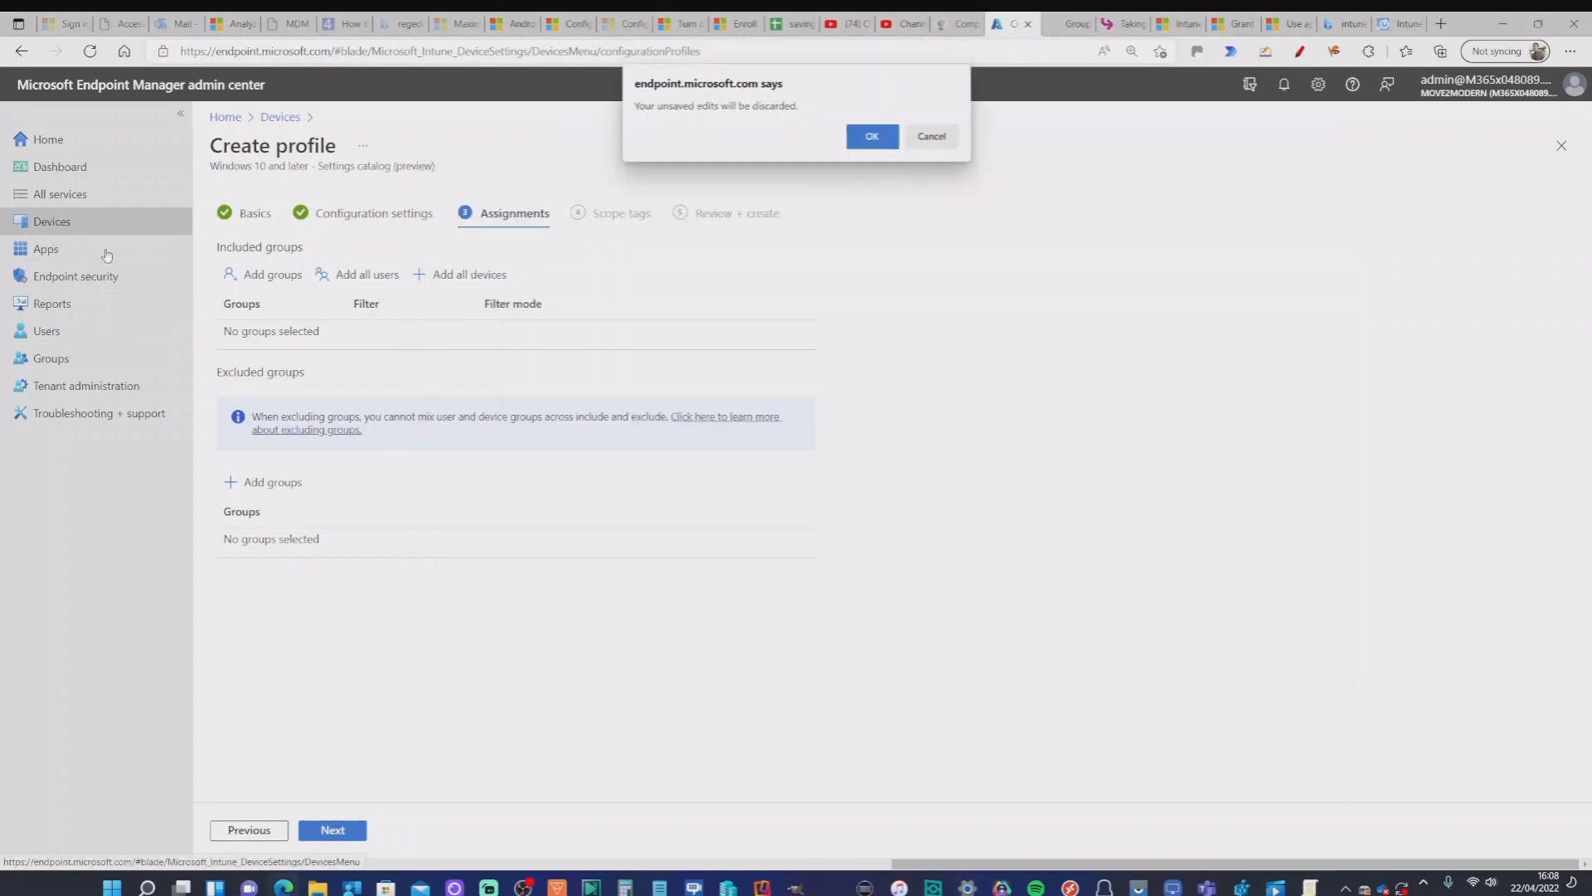
left_click(868, 135)
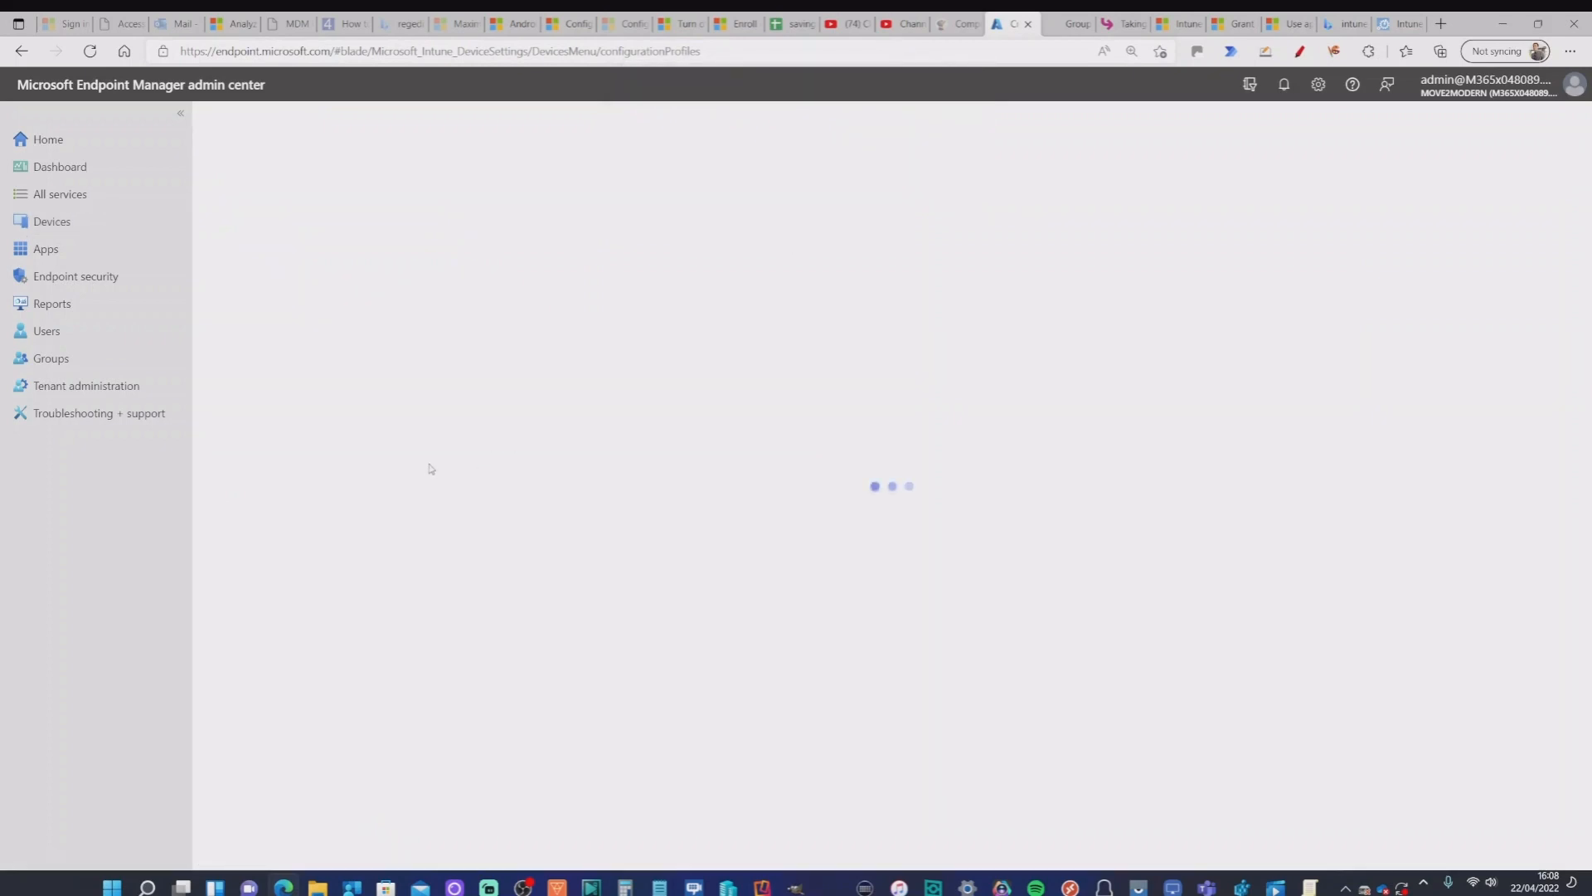
left_click(283, 668)
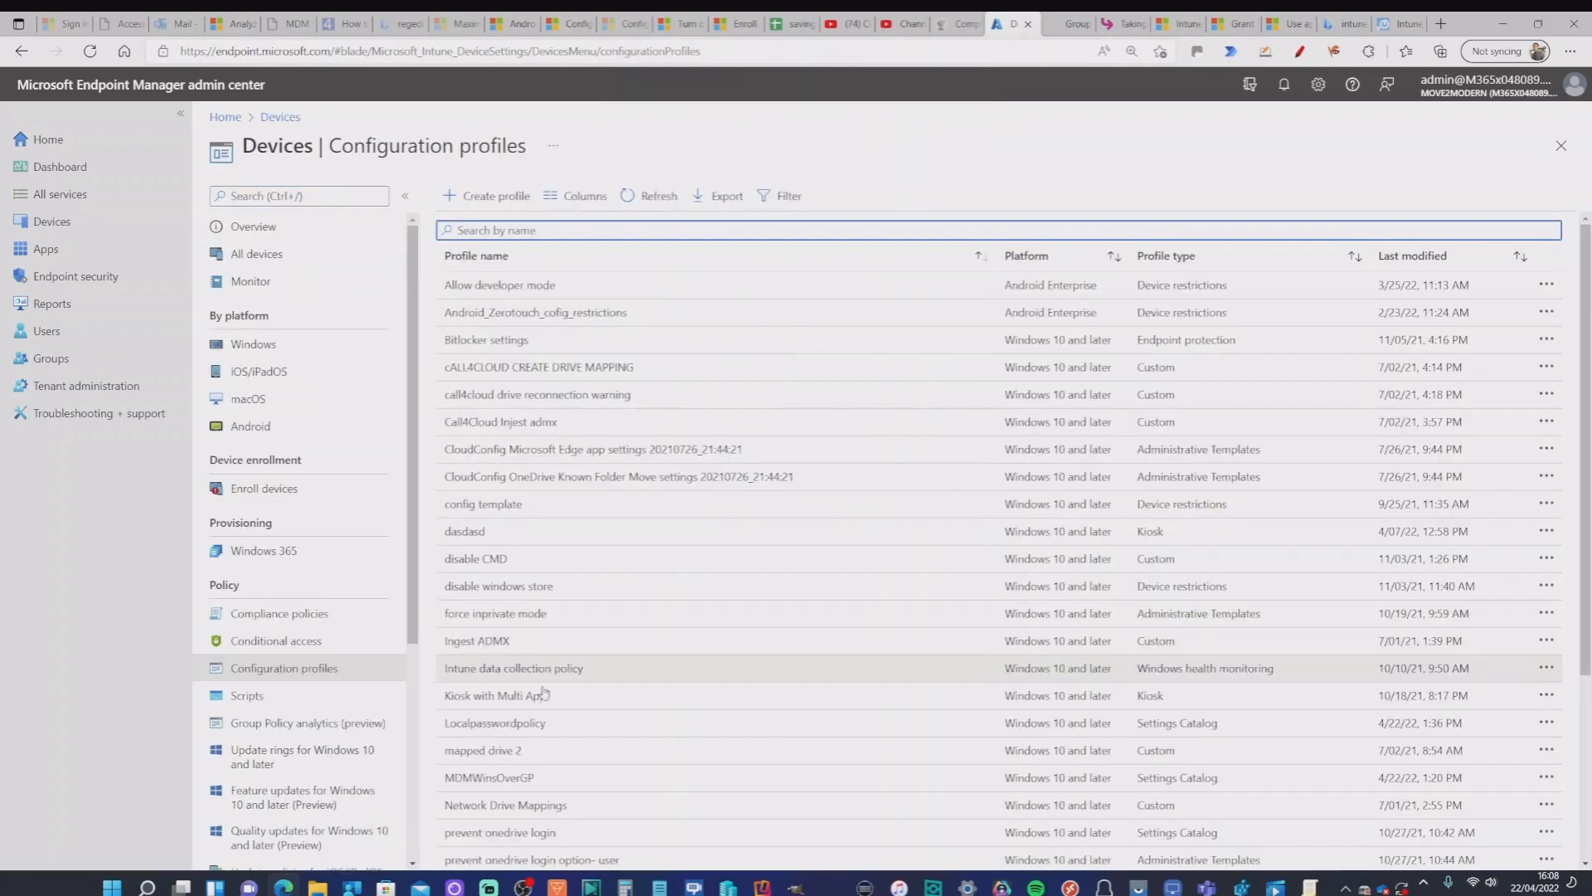
left_click(510, 778)
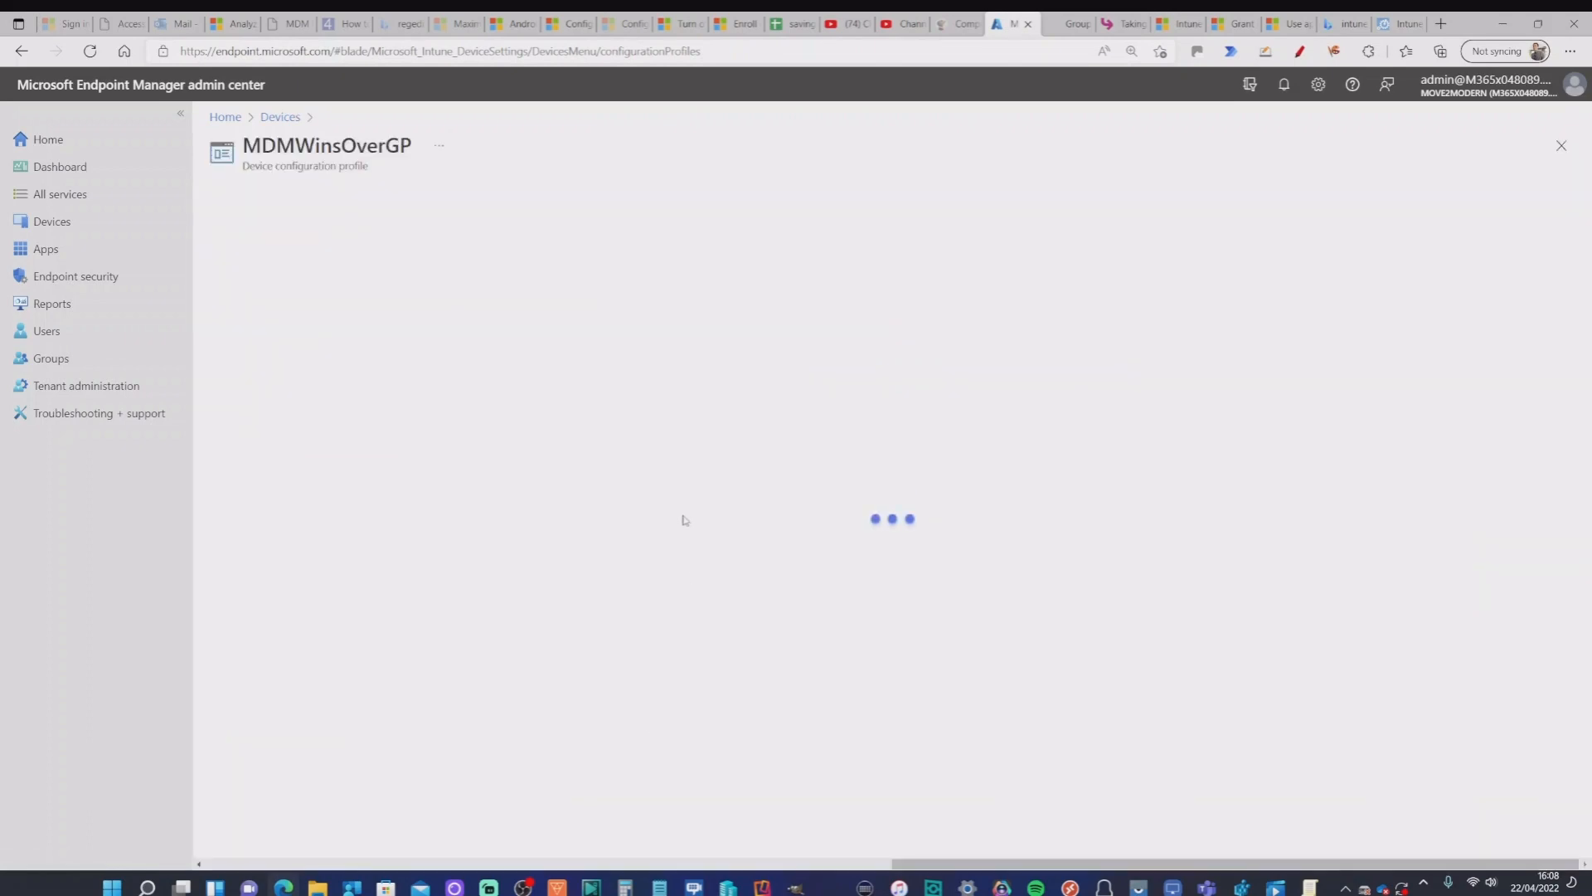
left_click(259, 344)
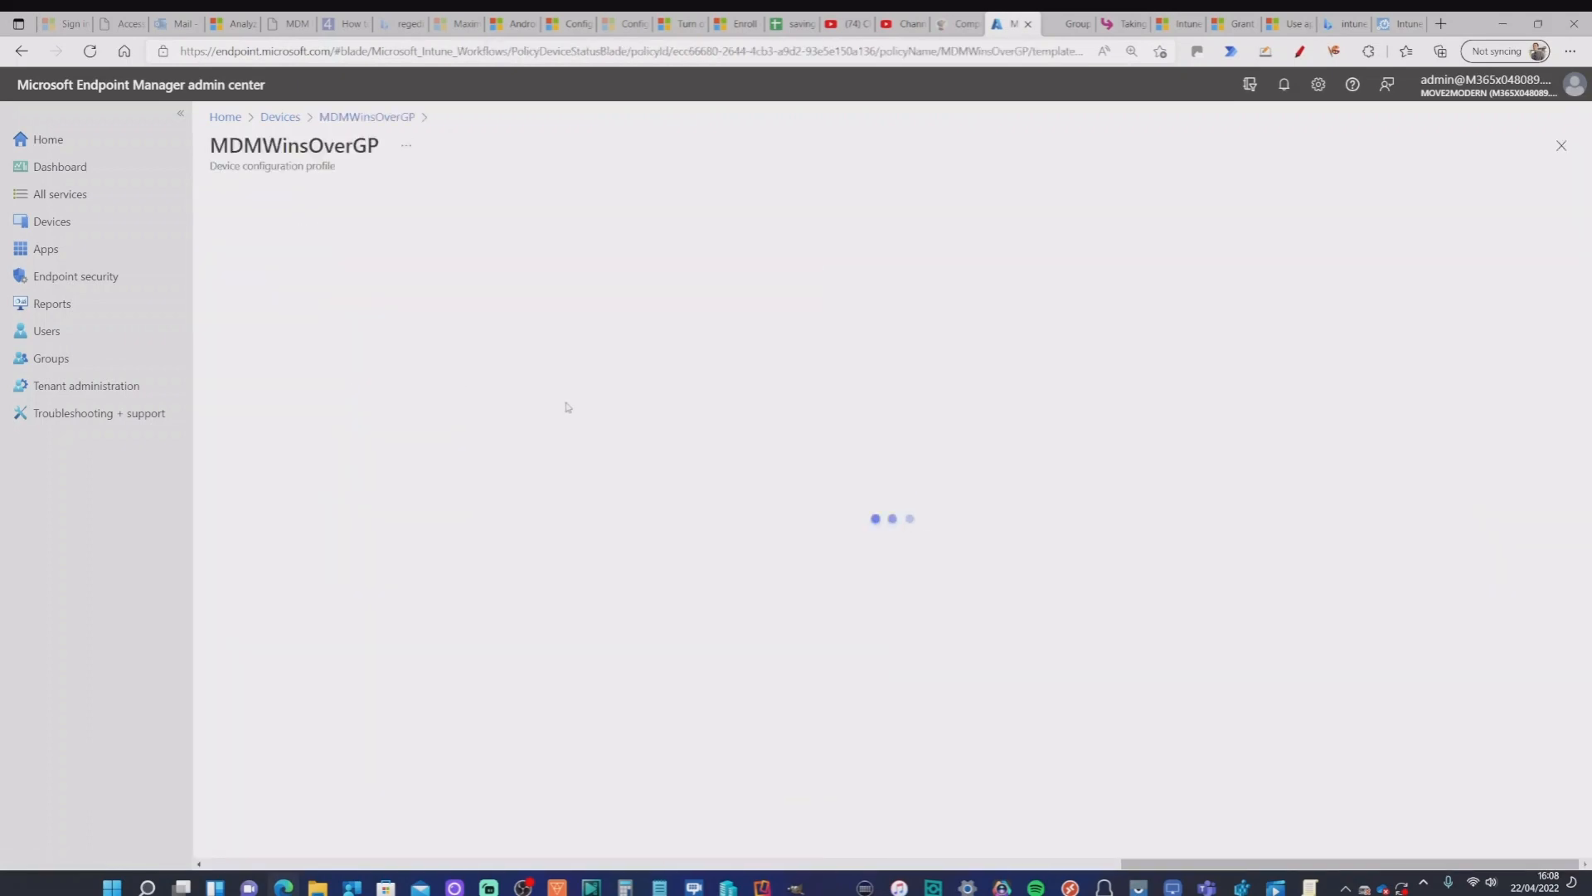